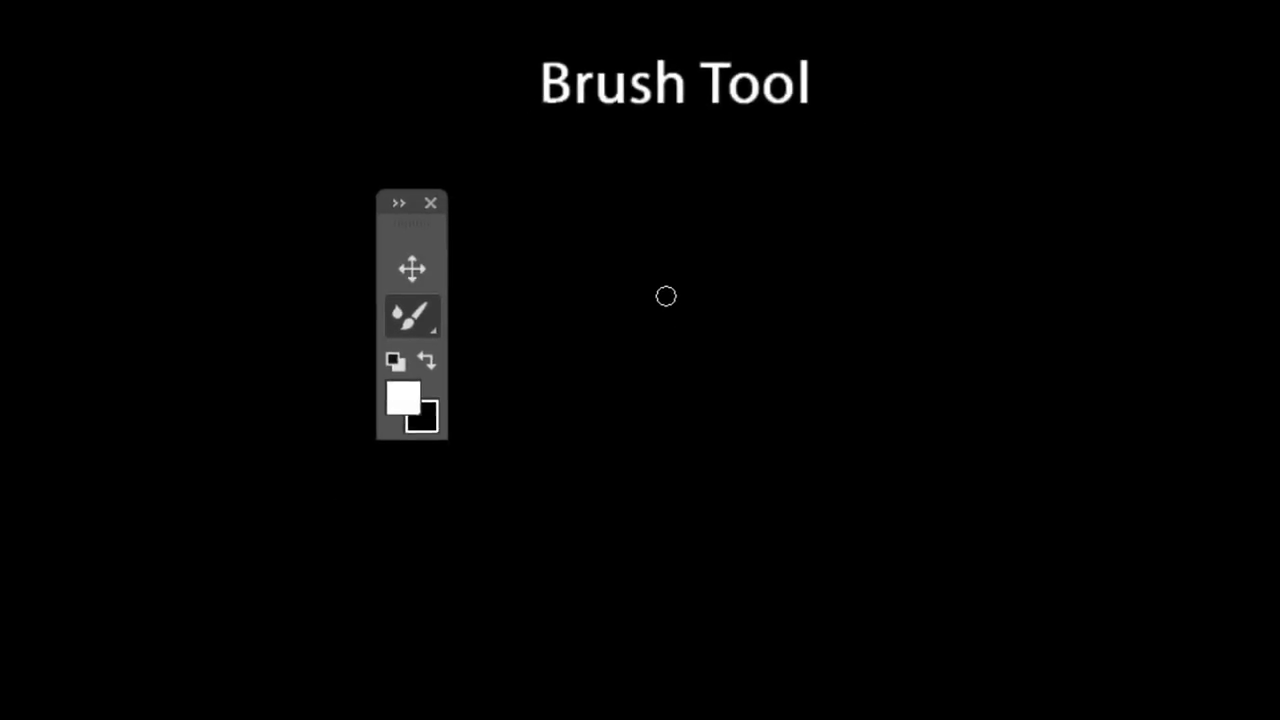
Step: Turn off Use Shift Key for Tool Switch in the Tools preferences and apply the change
key(ctrl+k)
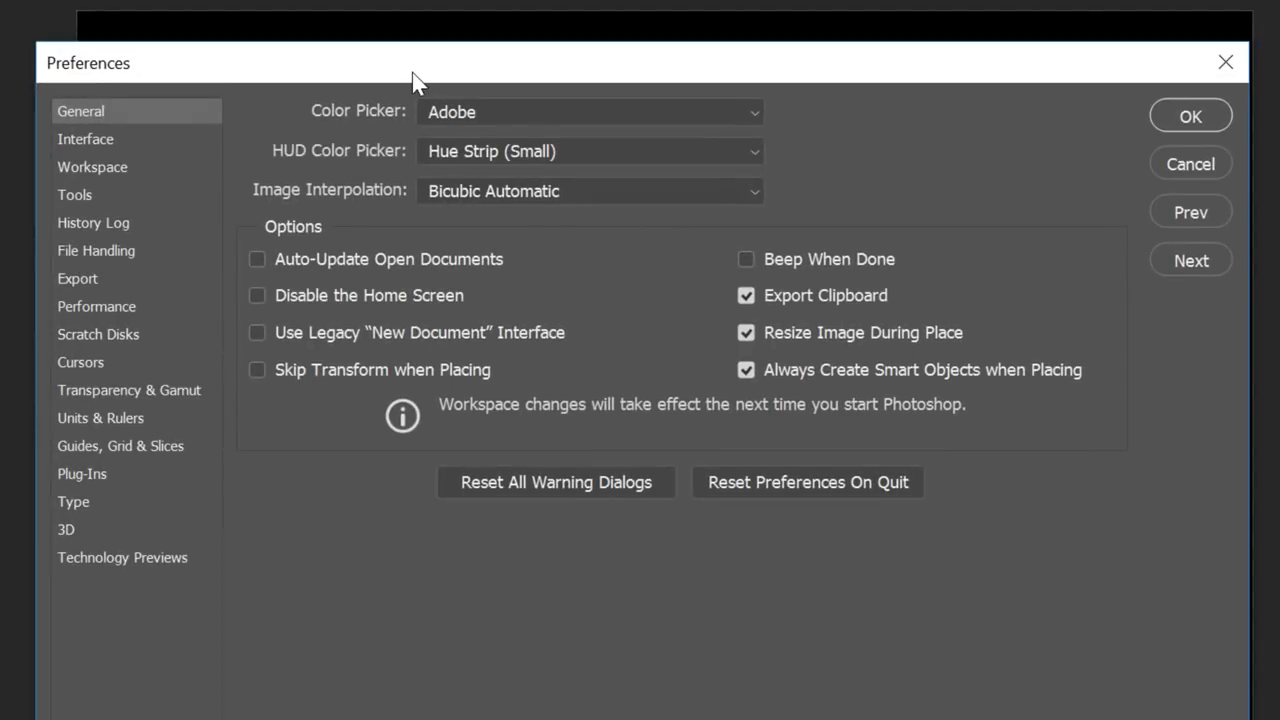
click(128, 197)
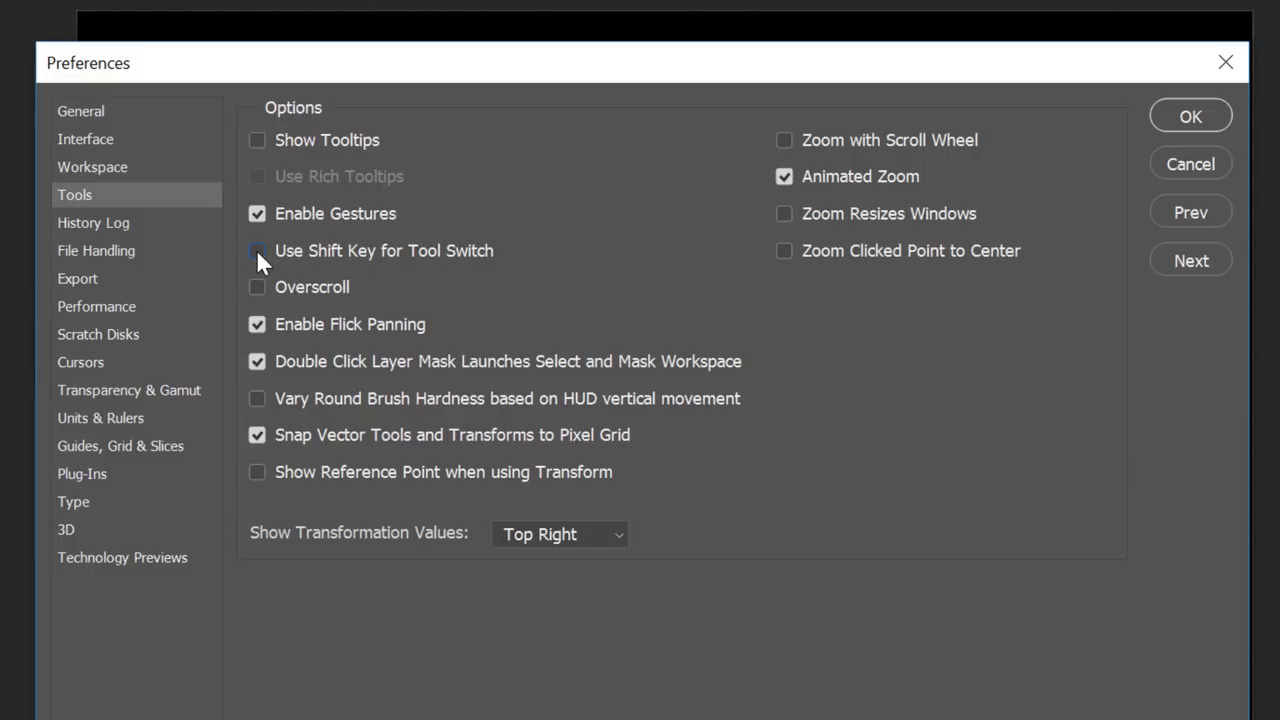
click(1177, 117)
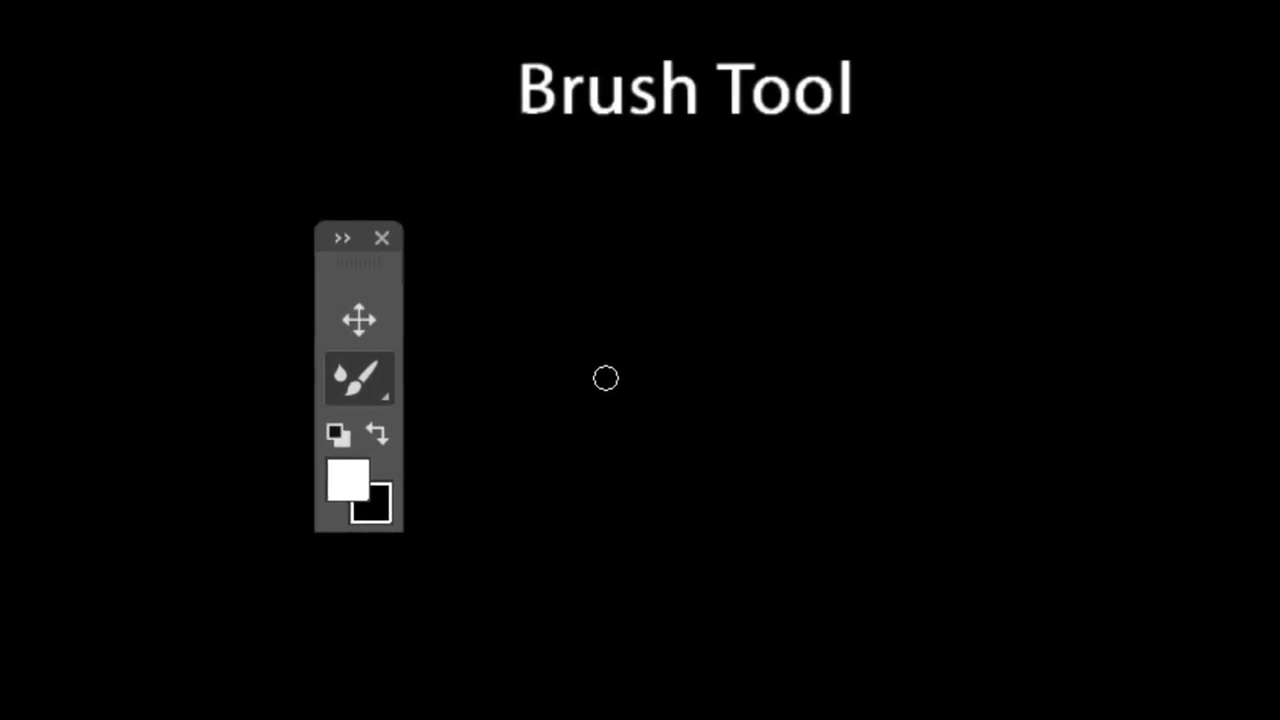
Step: Cycle through the tools grouped with the Brush tool until the regular Brush tool is active
key(shift+b)
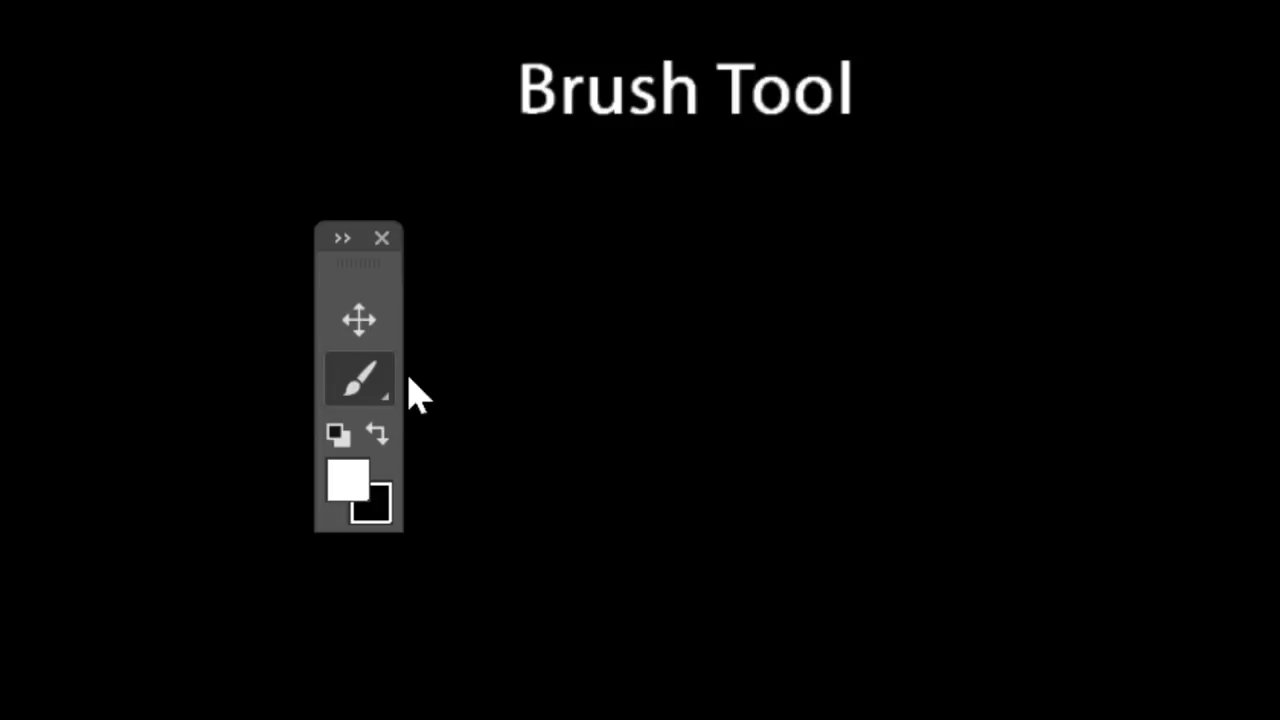
key(shift+b)
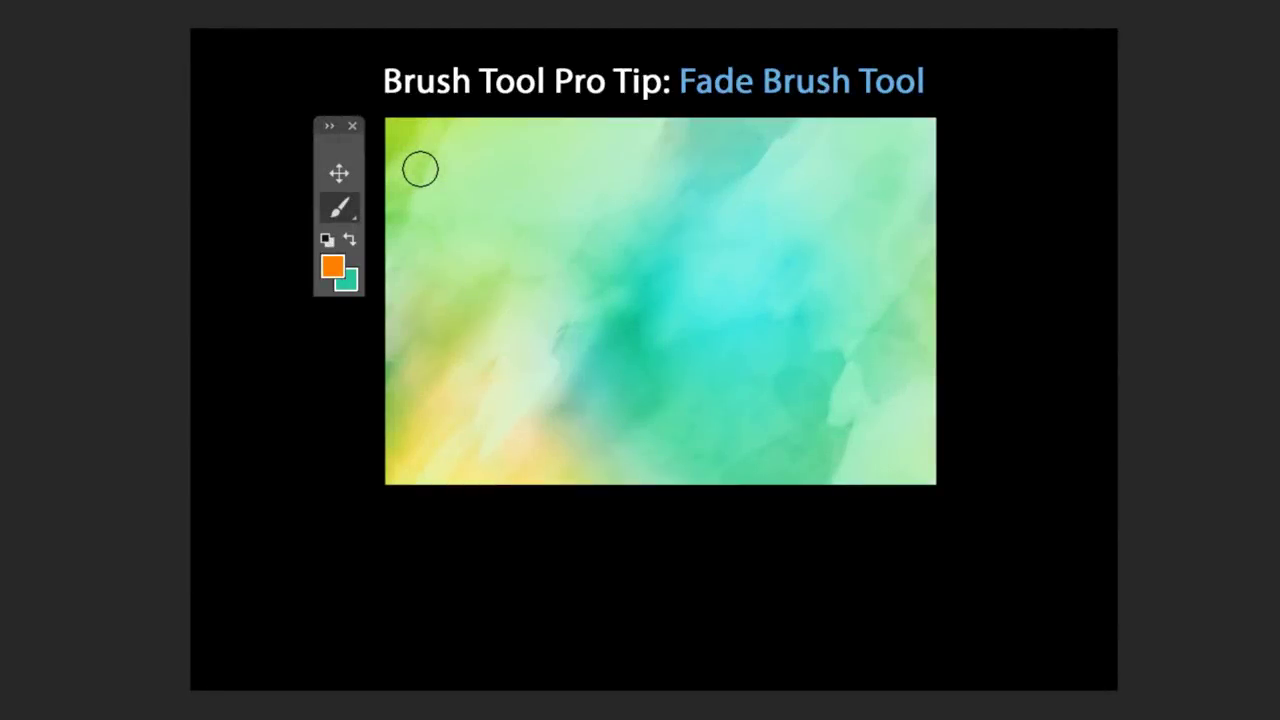
Step: Paint an orange zigzag stroke diagonally across the watercolor image and fade it to 36% opacity in Color Dodge mode
mouse_move(420, 169)
mouse_down()
mouse_move(476, 148)
mouse_move(418, 245)
mouse_move(505, 339)
mouse_move(614, 347)
mouse_move(824, 452)
mouse_move(902, 442)
mouse_up()
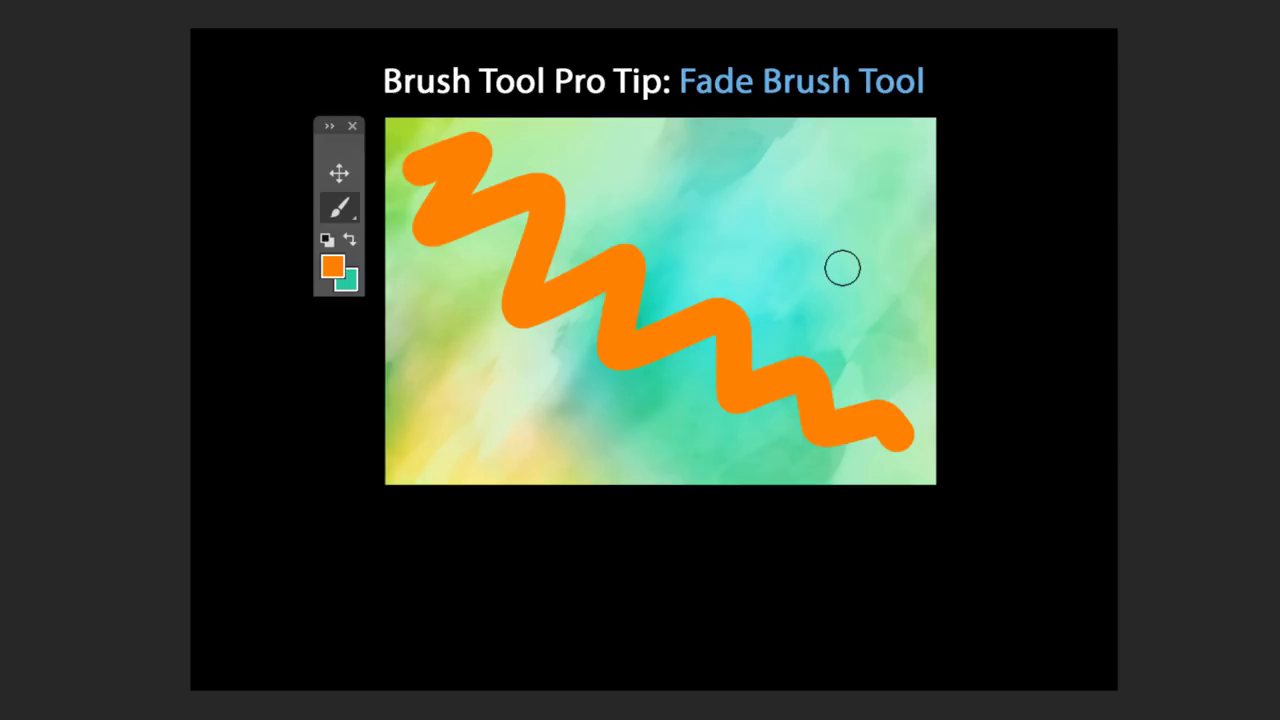
key(ctrl+shift+f)
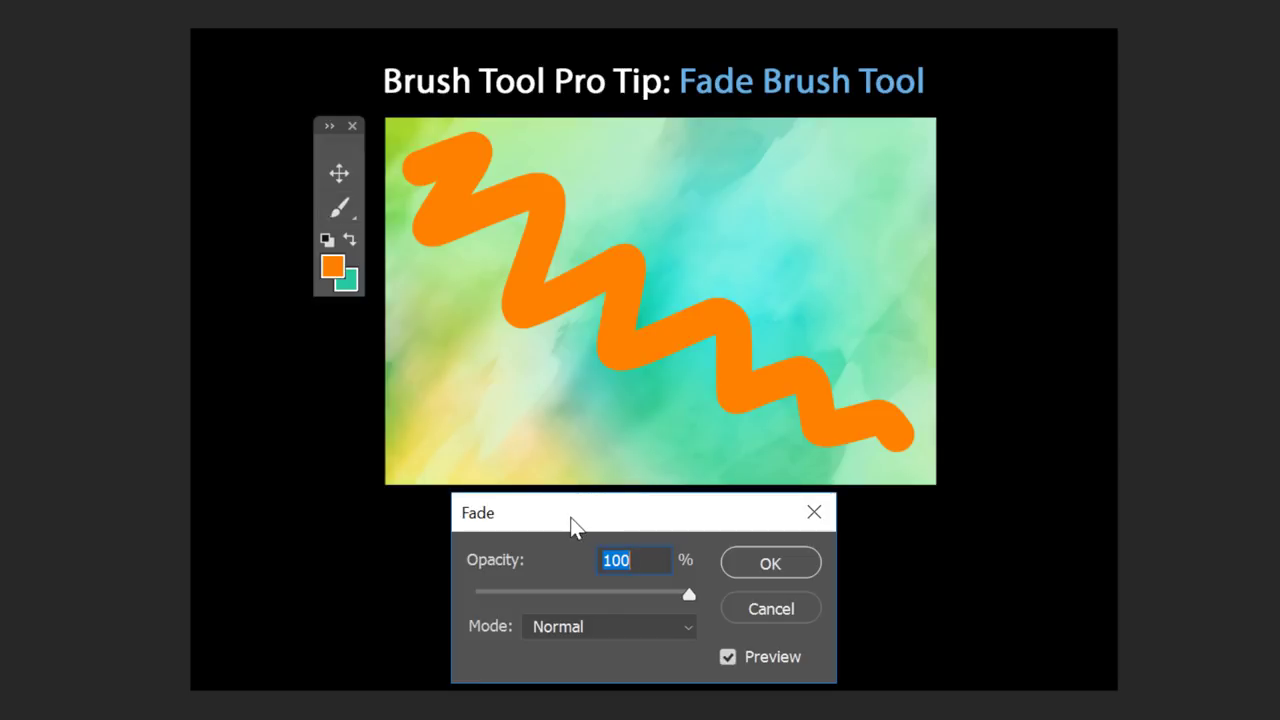
click(647, 626)
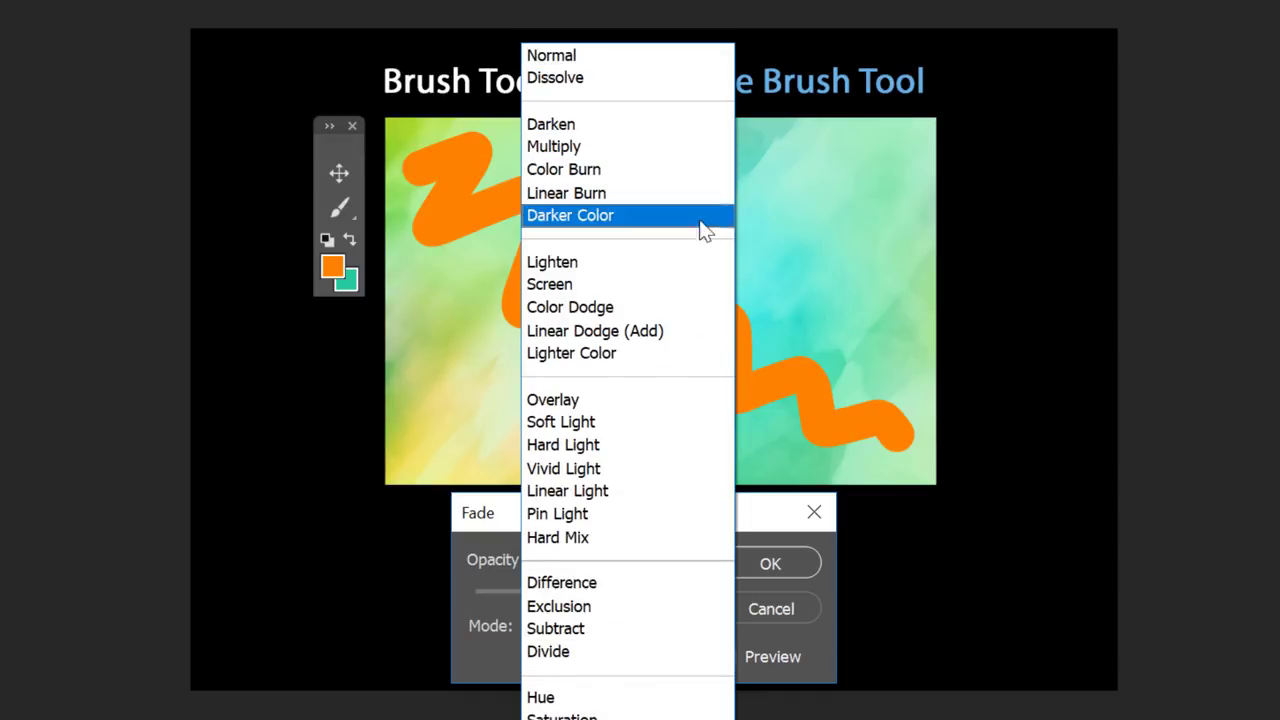
click(678, 320)
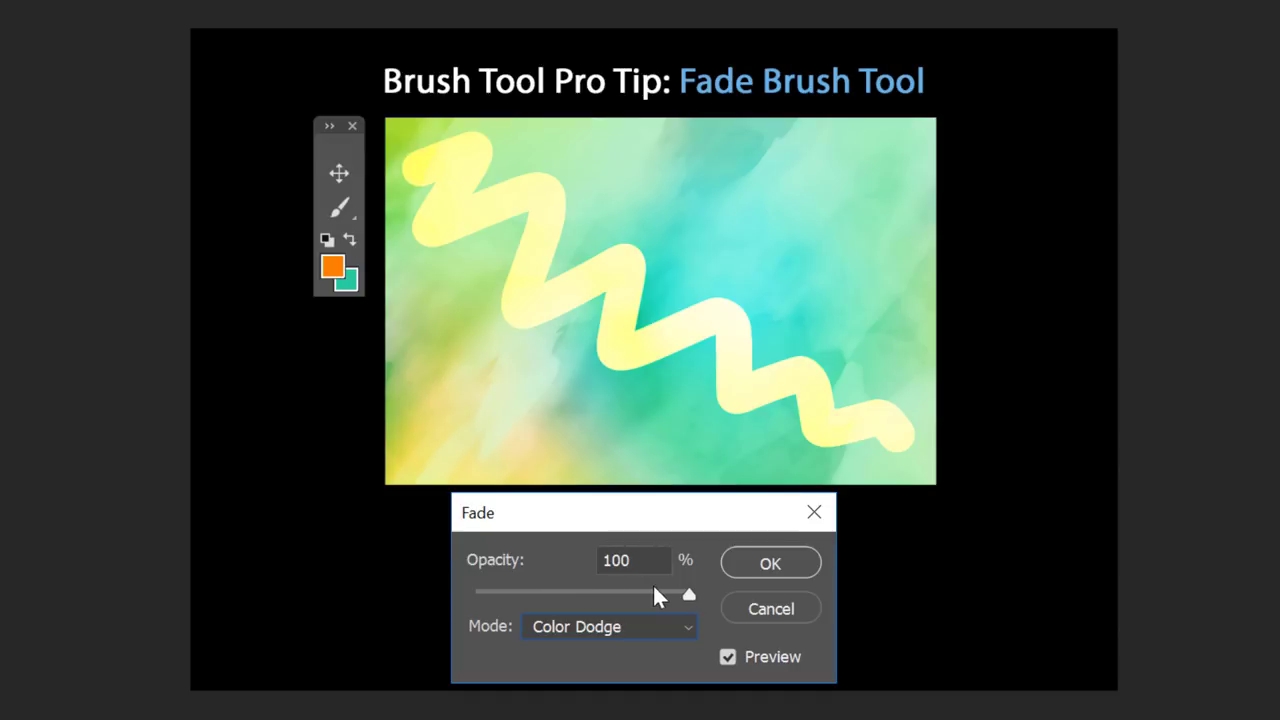
drag(574, 587, 552, 590)
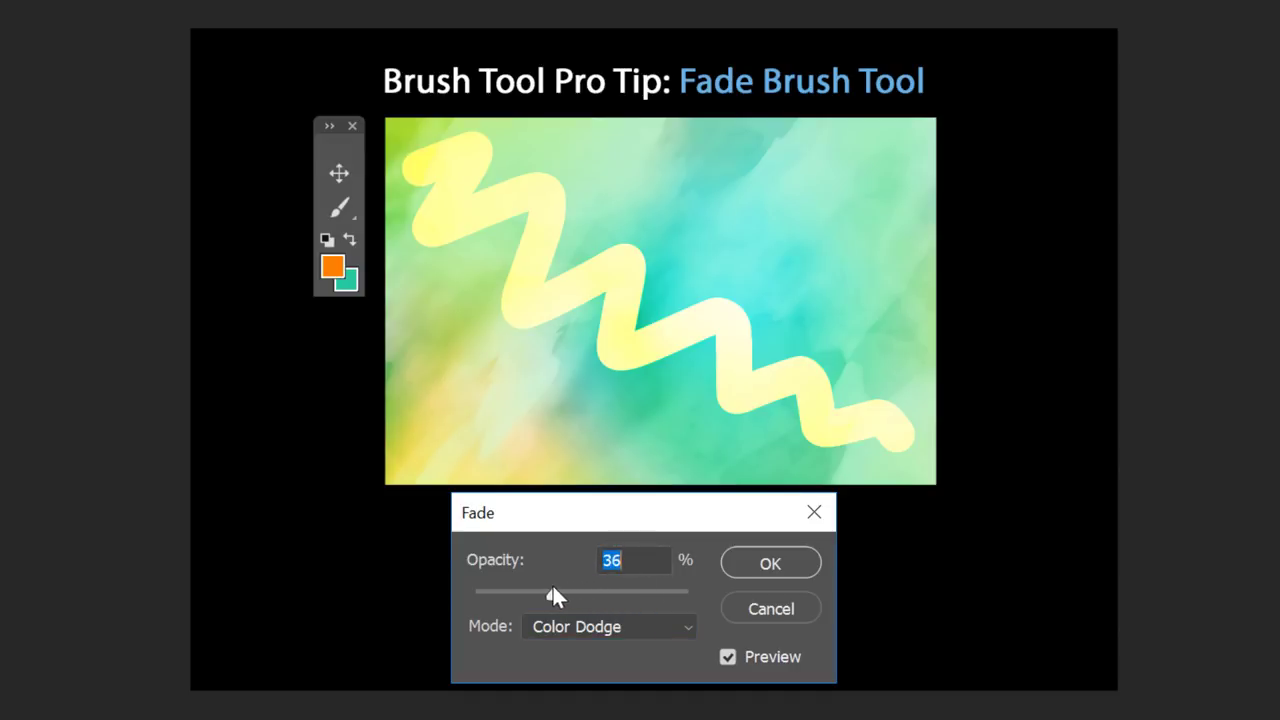
click(783, 561)
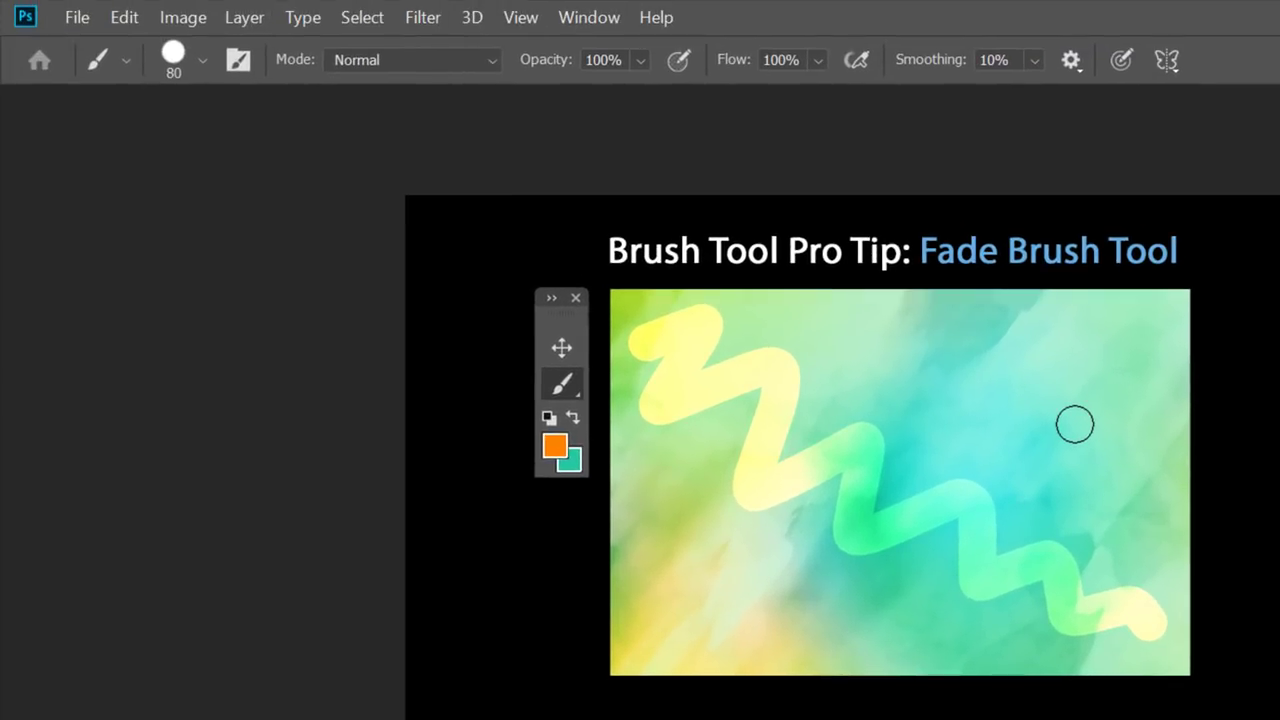
drag(915, 360, 1110, 456)
click(120, 28)
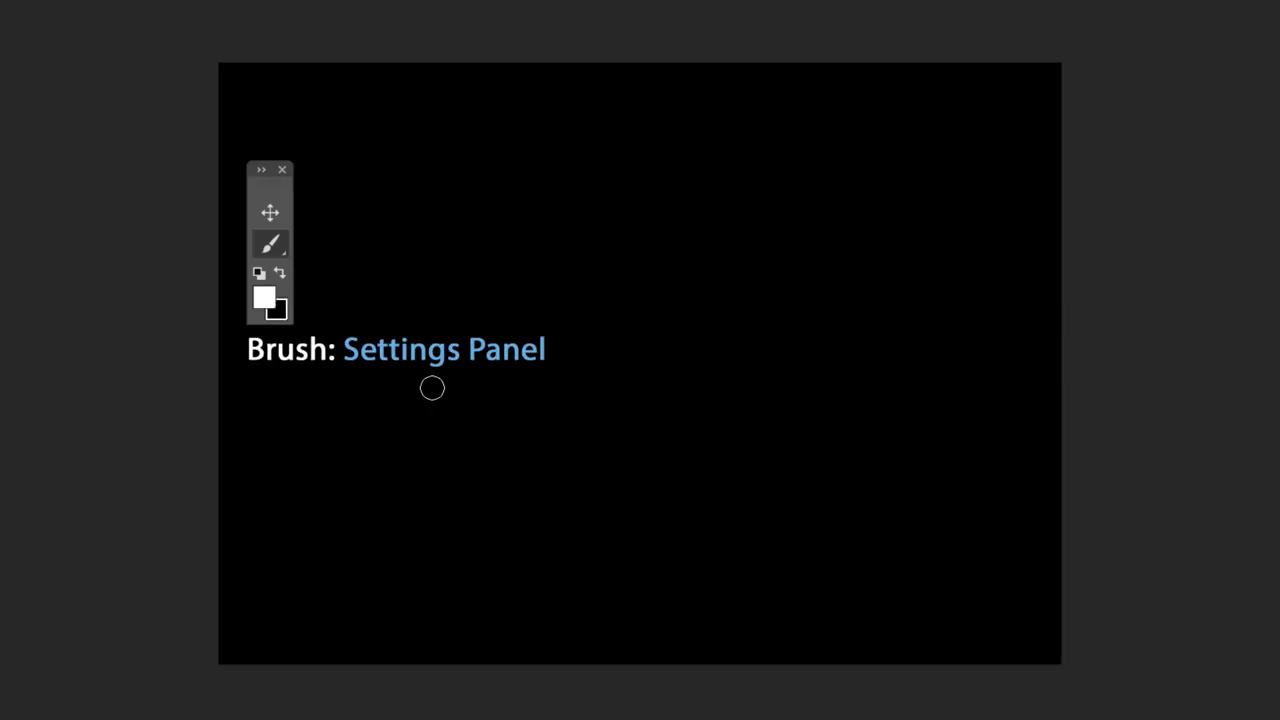
Step: Show the Brush Settings panel
key(F5)
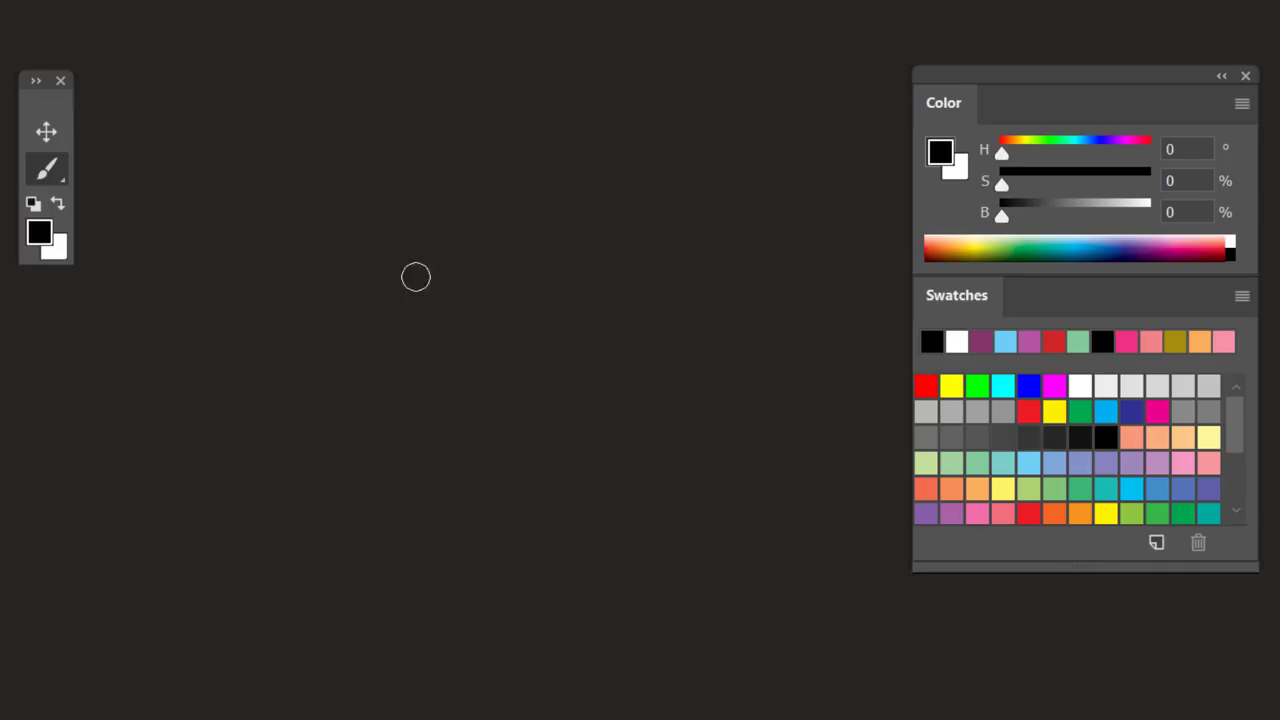
Step: Set the foreground color to red e02f2f with the Color Picker
click(42, 236)
drag(412, 290, 407, 200)
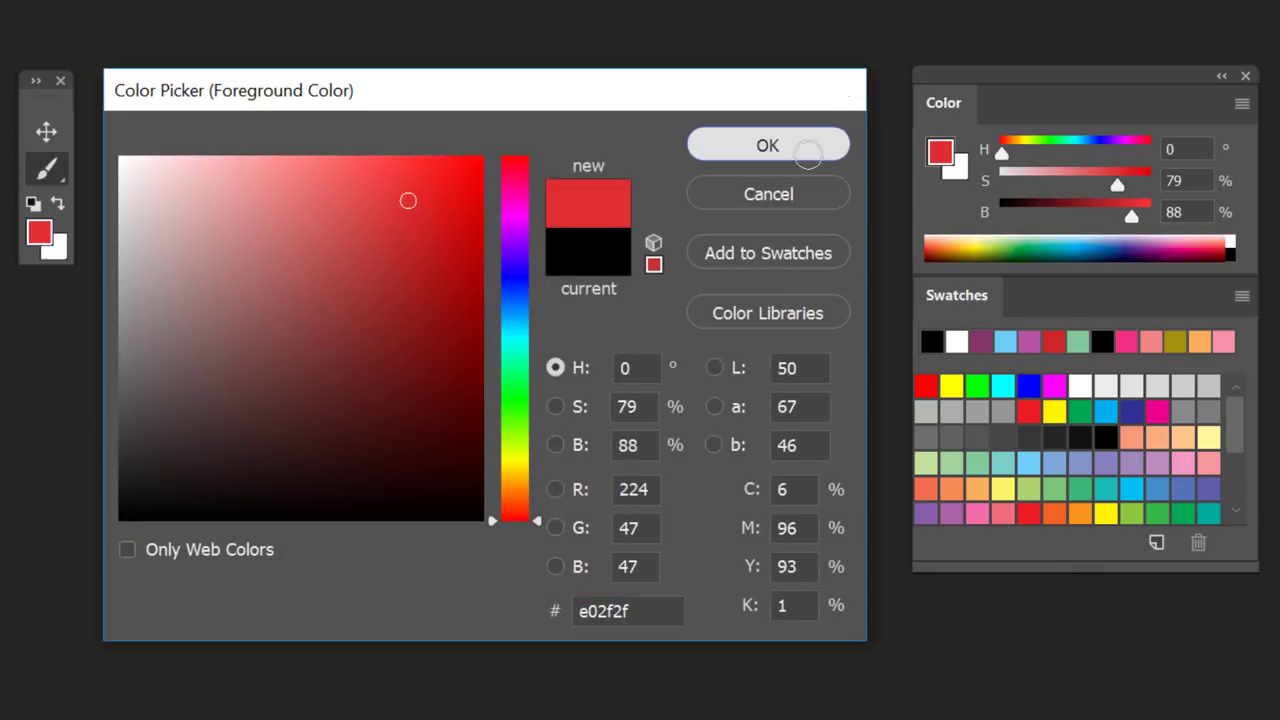
click(805, 147)
Step: Sample purple from the color spectrum, switch the foreground color to the light blue swatch, and hide the color panels
drag(1048, 245, 1141, 242)
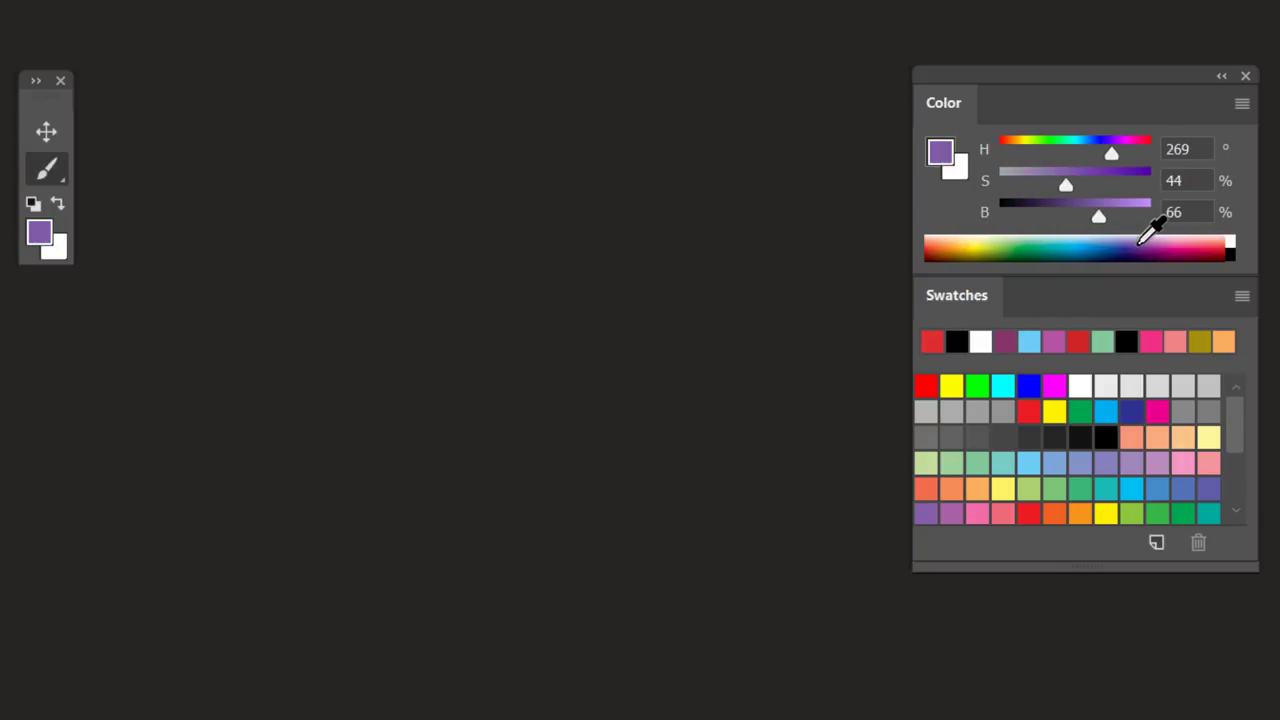
click(1029, 462)
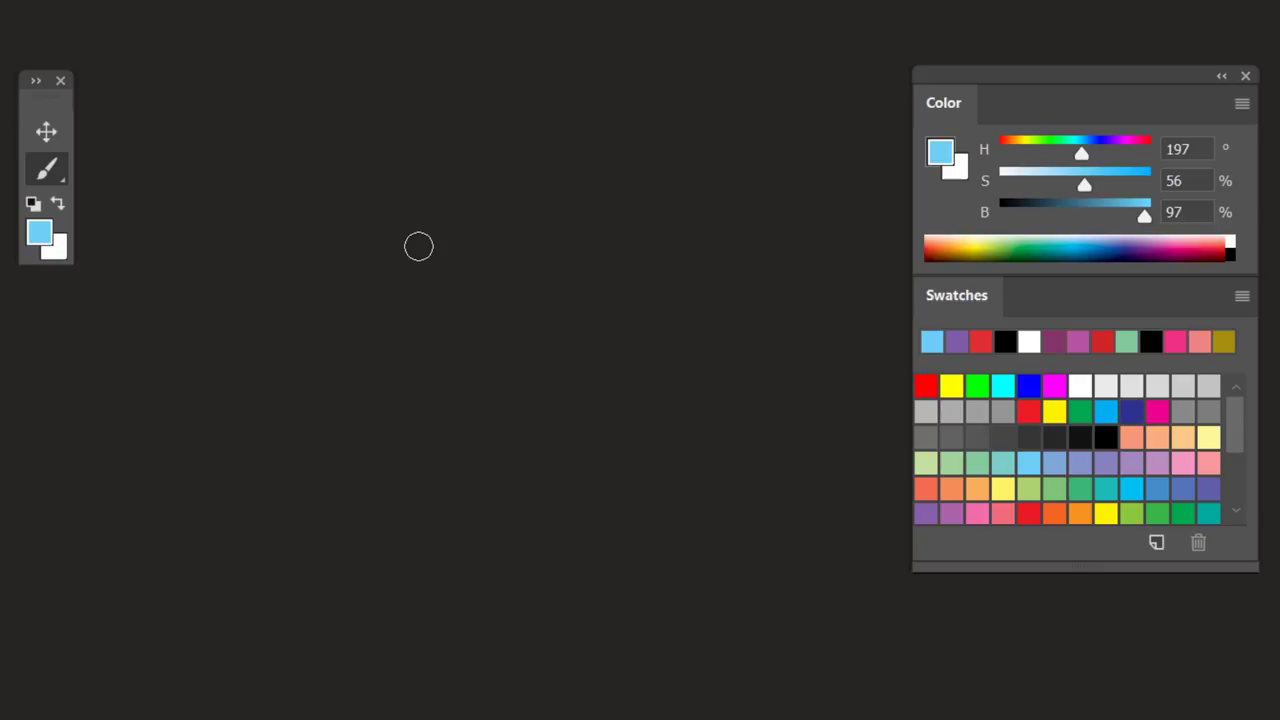
key(shift+Tab)
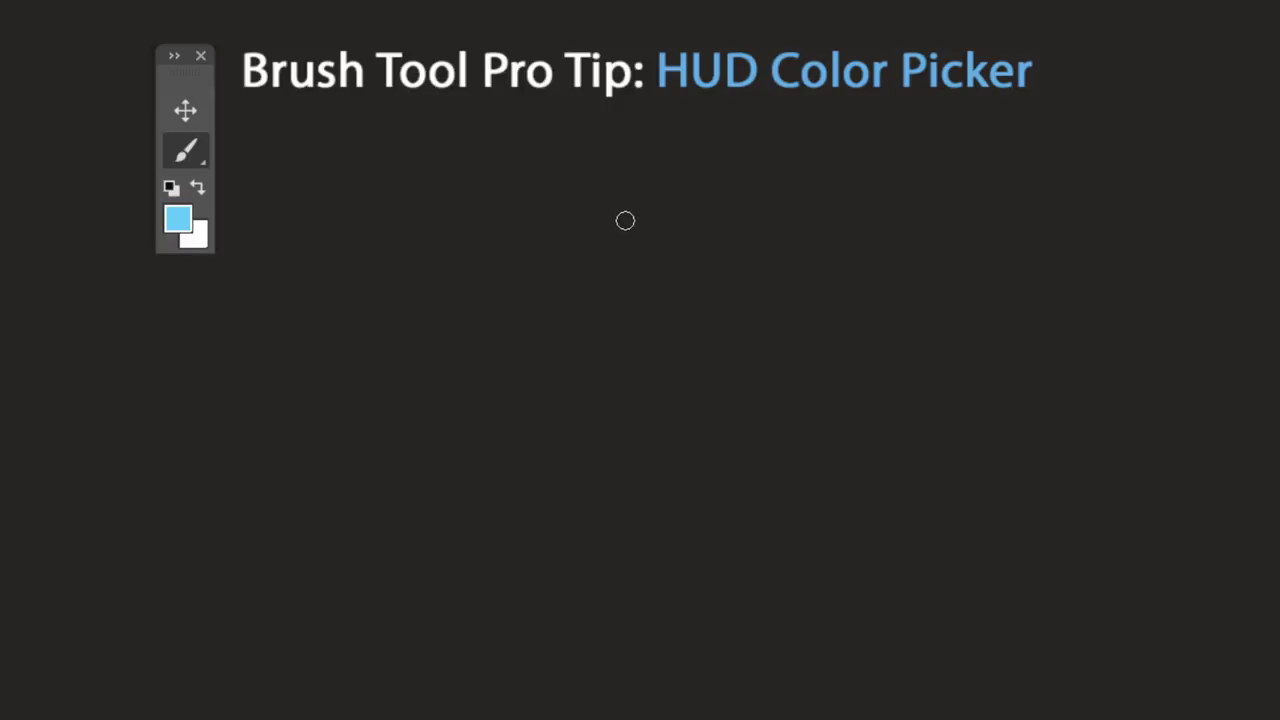
Step: Pick a golden-brown foreground color with the HUD Color Picker over the canvas
alt+shift+right_click(496, 227)
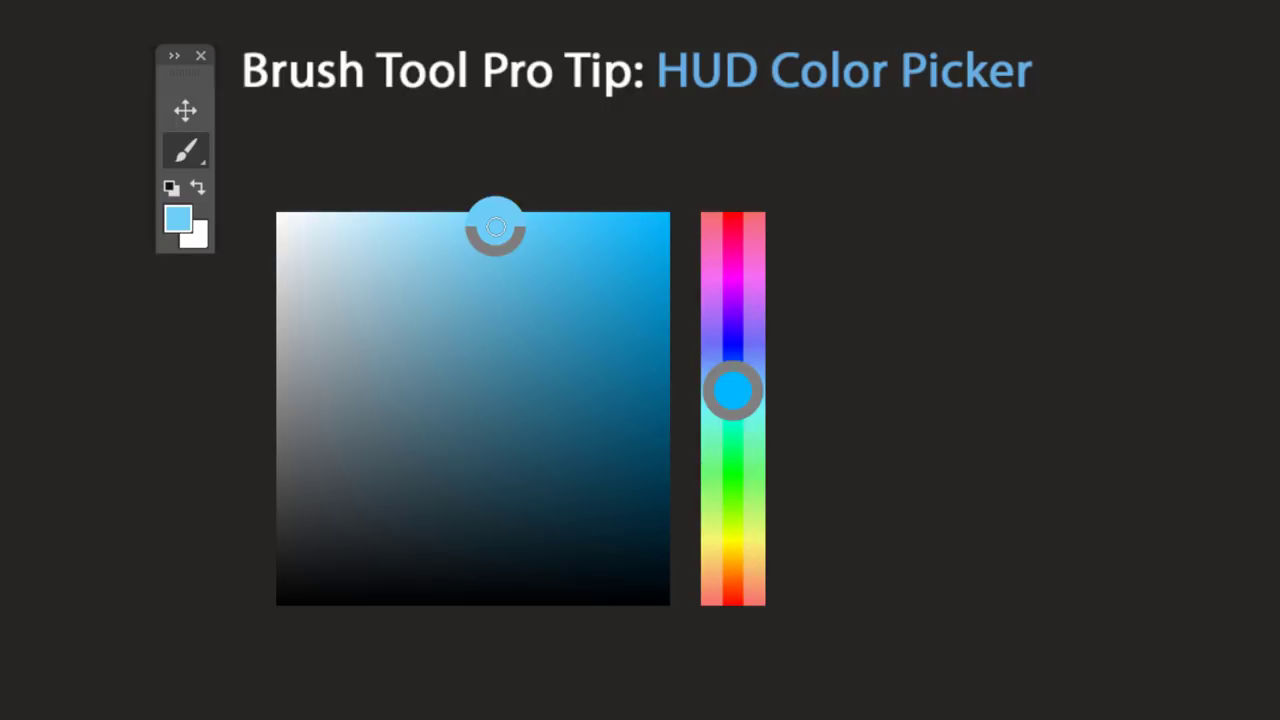
mouse_move(496, 227)
mouse_down()
mouse_move(689, 248)
mouse_move(737, 228)
mouse_move(755, 268)
mouse_move(758, 574)
mouse_move(750, 562)
mouse_move(734, 571)
mouse_move(592, 452)
mouse_move(642, 290)
mouse_move(637, 266)
mouse_move(574, 306)
mouse_move(673, 220)
mouse_move(291, 223)
mouse_move(558, 432)
mouse_move(226, 246)
mouse_move(197, 254)
mouse_move(335, 288)
mouse_move(580, 288)
mouse_move(486, 351)
mouse_move(580, 367)
mouse_move(497, 296)
mouse_move(475, 402)
mouse_move(585, 354)
mouse_move(588, 370)
mouse_up()
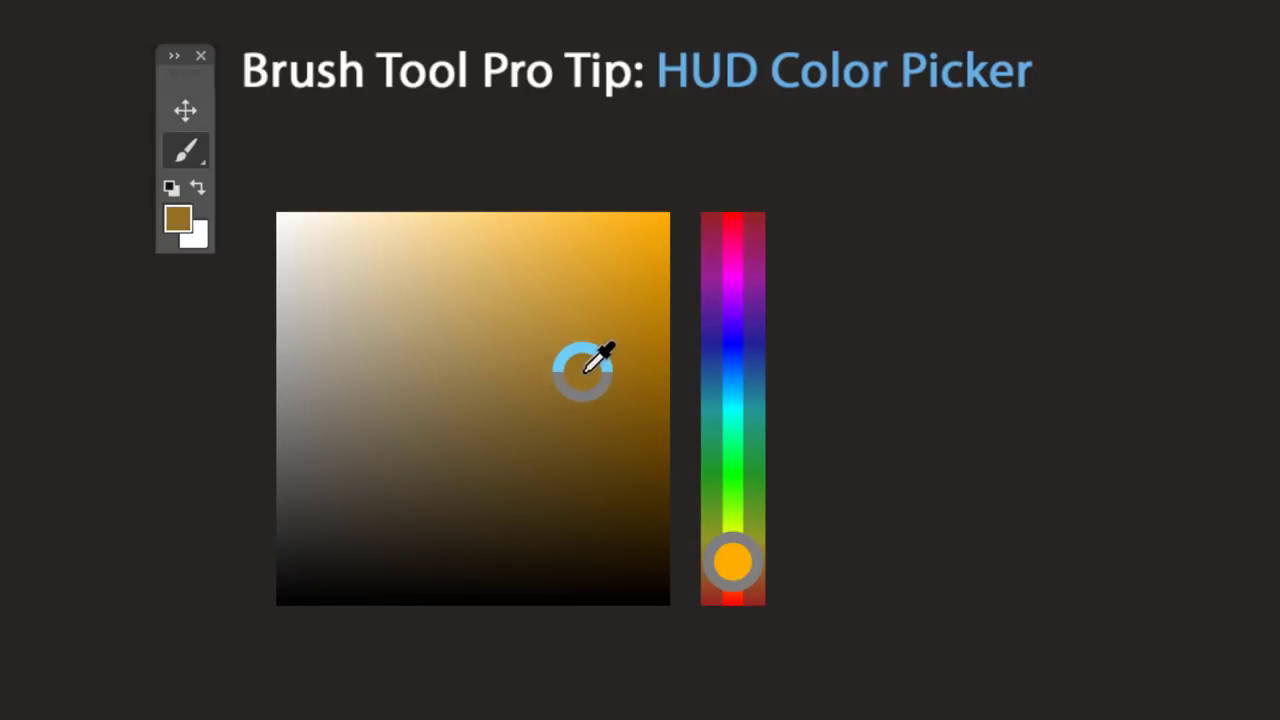
drag(586, 370, 589, 369)
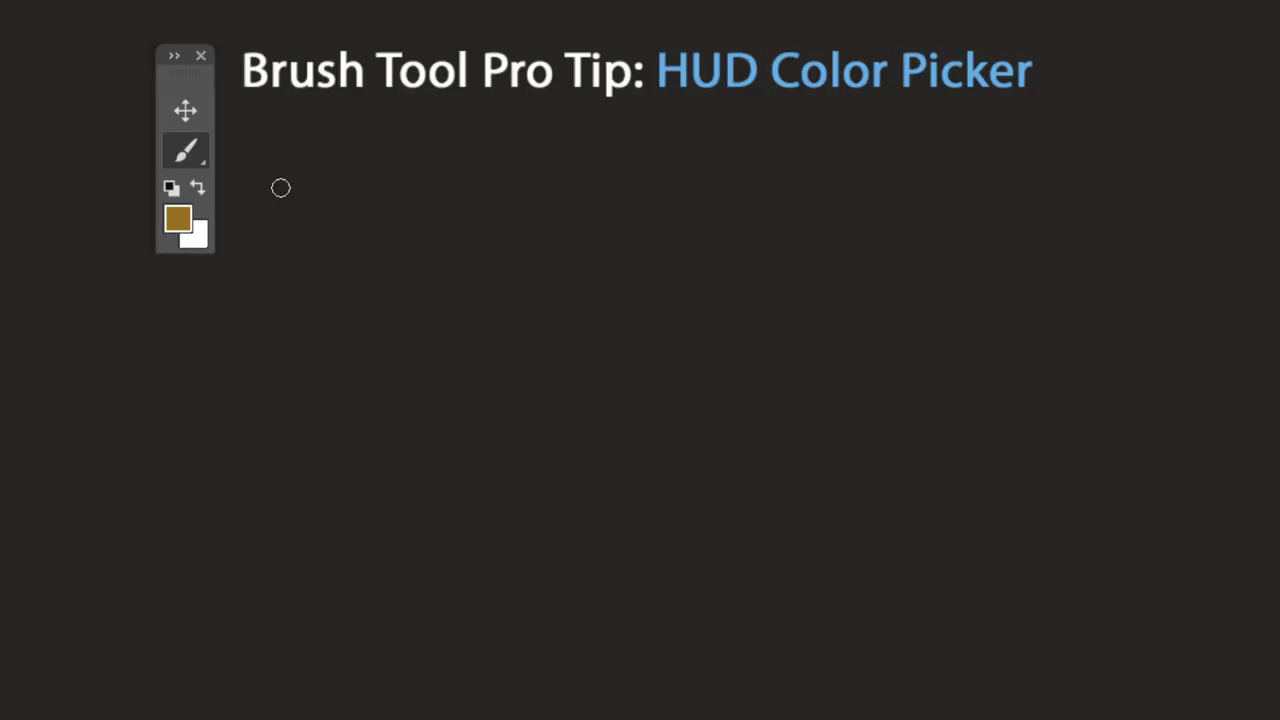
Step: Try a wavy golden-brown brush stroke below the title and undo it
mouse_move(269, 206)
mouse_down()
mouse_move(385, 187)
mouse_move(700, 222)
mouse_move(980, 197)
mouse_up()
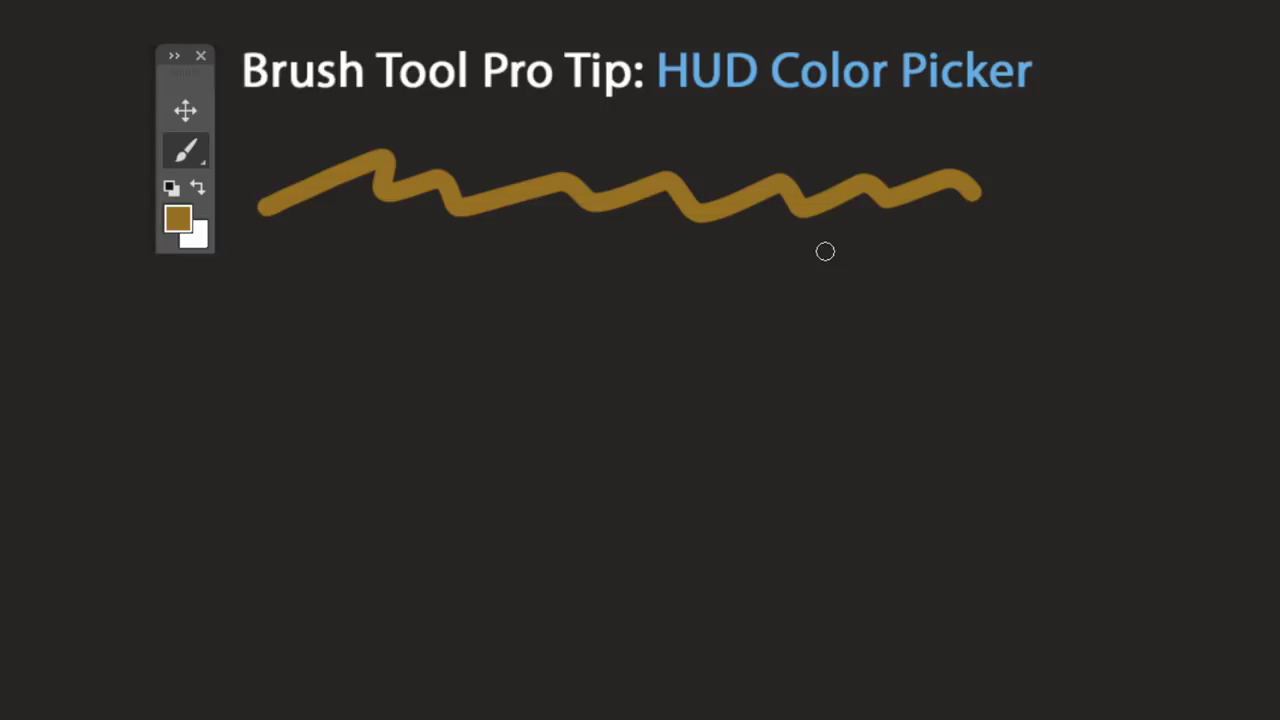
key(ctrl+z)
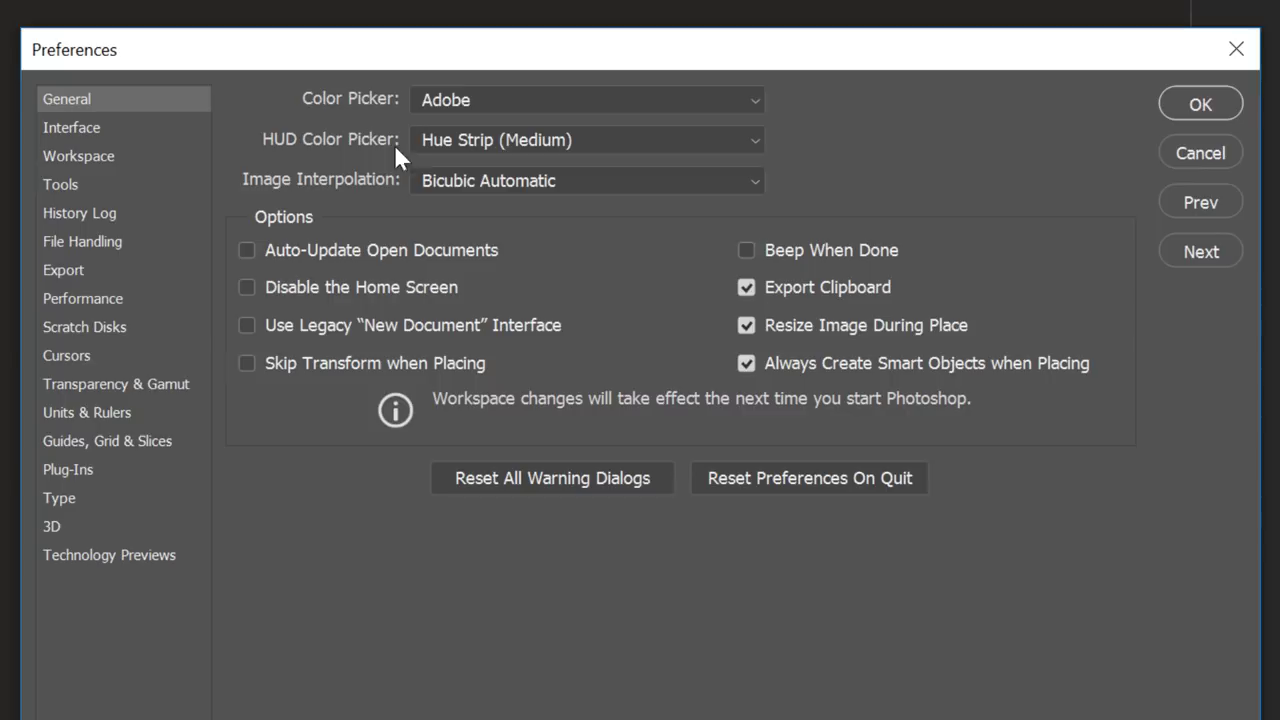
Step: Set the HUD Color Picker preference to Hue Wheel (Small)
click(627, 150)
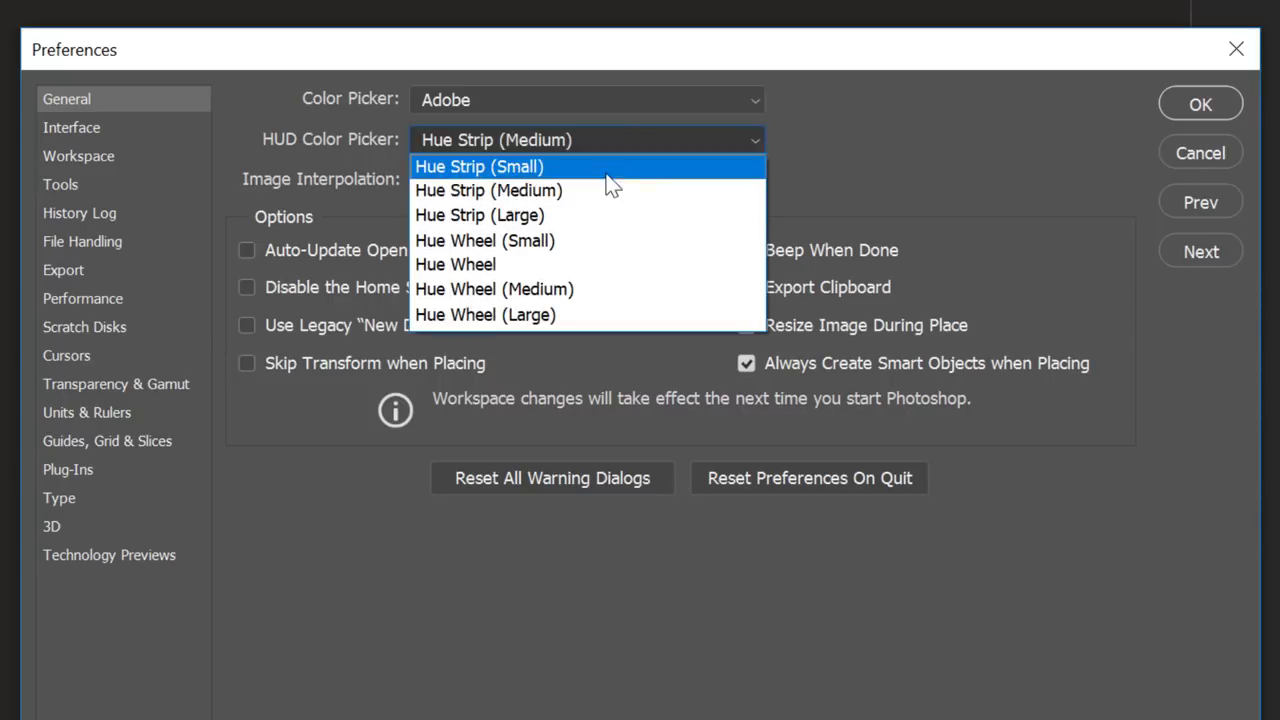
click(590, 242)
click(1168, 99)
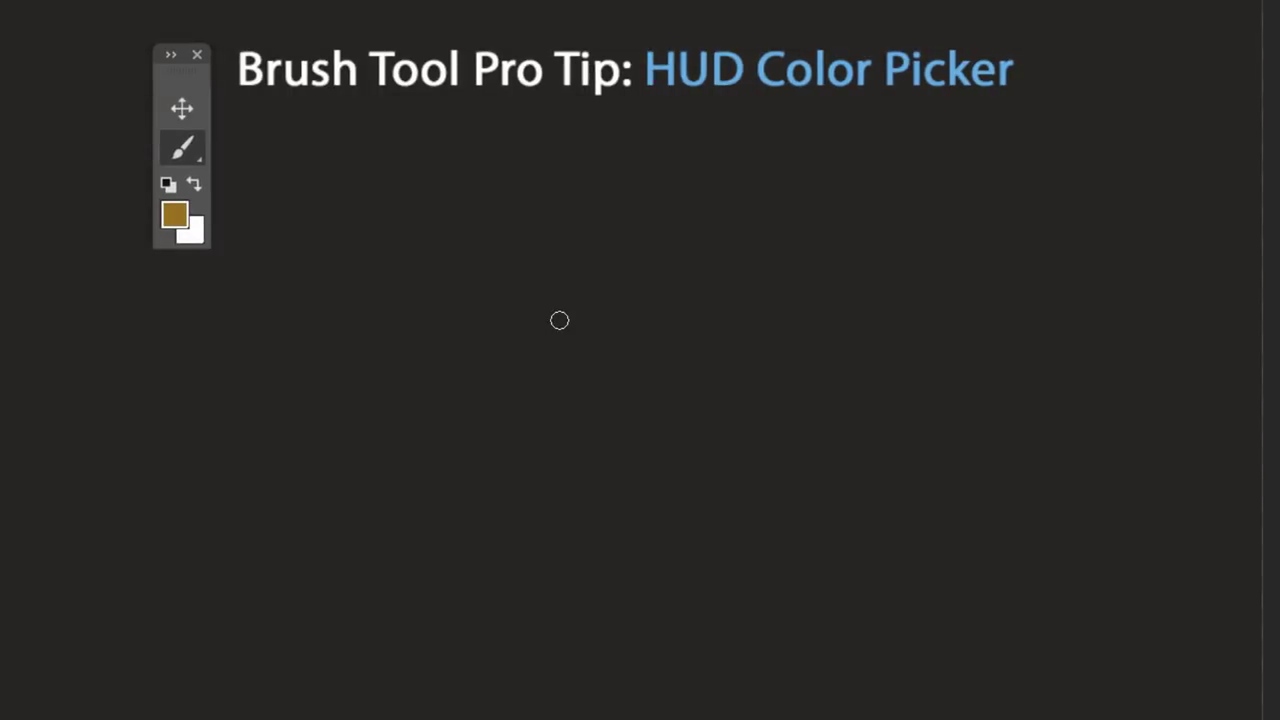
Step: Pick a muted red foreground color with the hue wheel HUD and paint strokes across the canvas
key(alt)
alt+shift+right_click(559, 285)
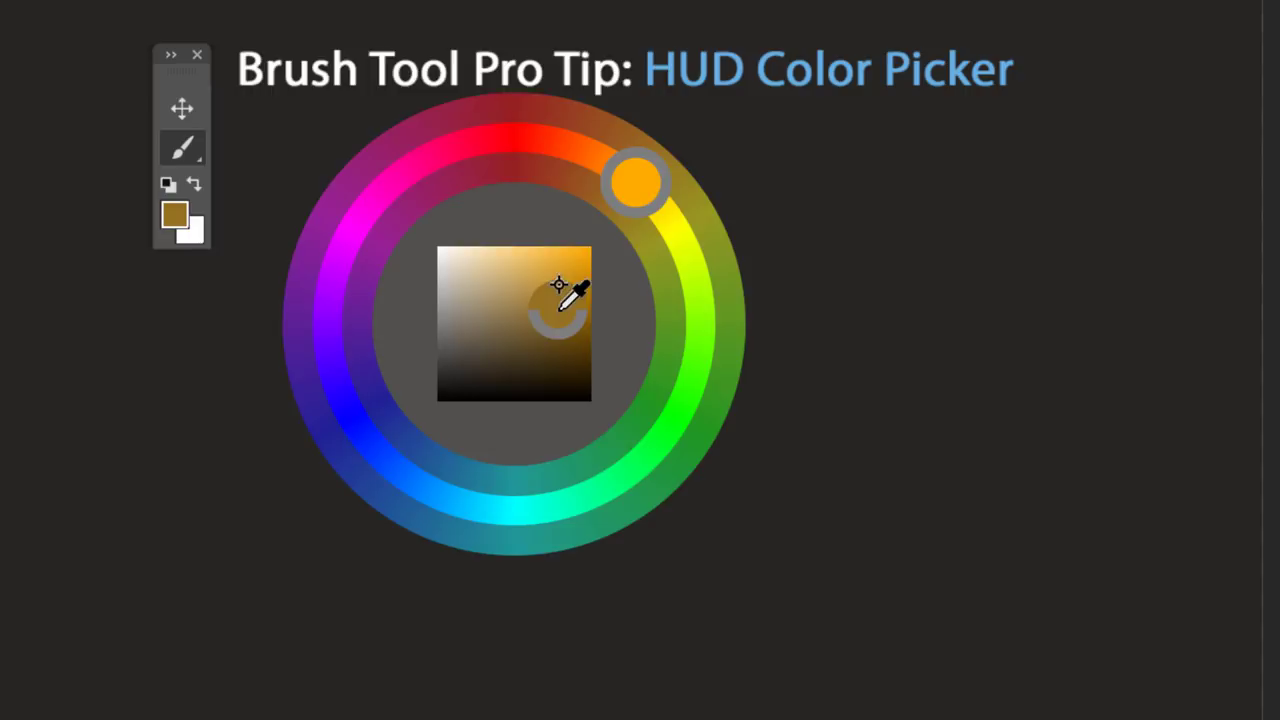
mouse_move(559, 285)
mouse_down()
mouse_move(643, 240)
mouse_move(643, 200)
mouse_move(563, 149)
mouse_move(442, 156)
mouse_move(389, 180)
mouse_move(326, 303)
mouse_move(360, 383)
mouse_move(477, 487)
mouse_move(674, 434)
mouse_move(689, 229)
mouse_move(534, 134)
mouse_move(519, 137)
mouse_move(526, 317)
mouse_move(563, 262)
mouse_move(582, 260)
mouse_move(529, 297)
mouse_move(577, 251)
mouse_move(459, 255)
mouse_move(557, 343)
mouse_move(527, 325)
mouse_move(535, 305)
mouse_up()
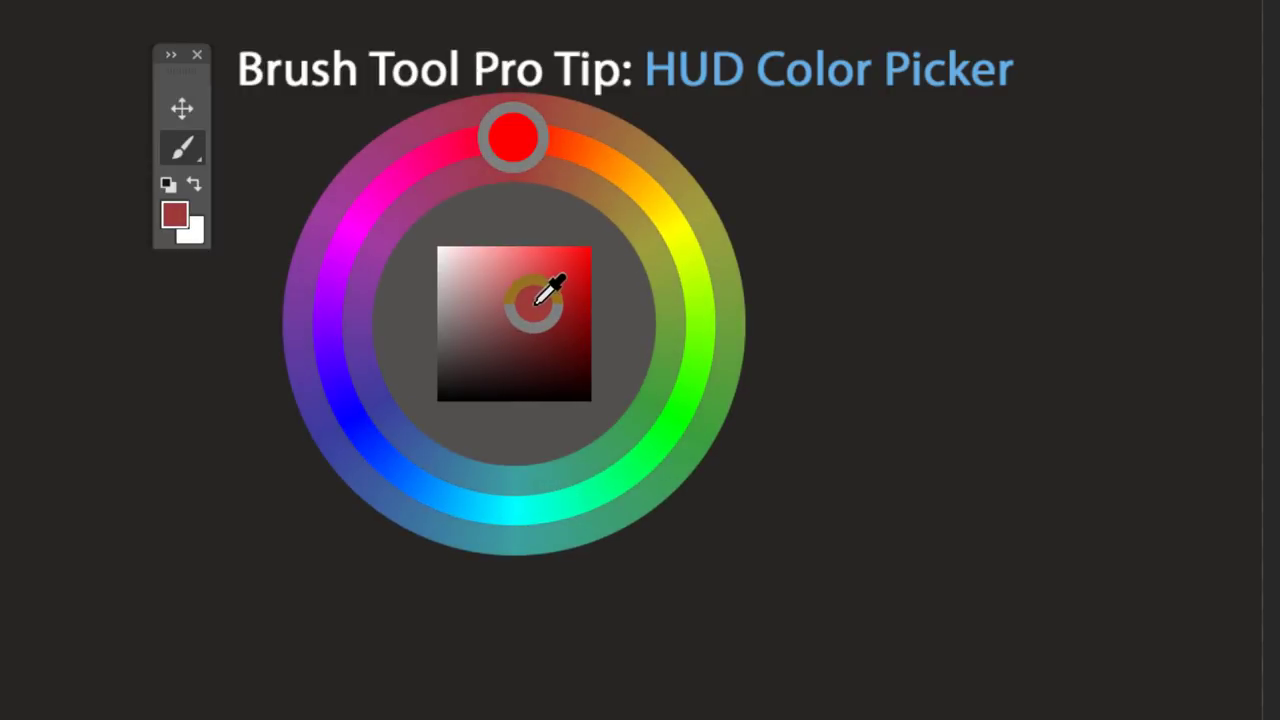
drag(535, 305, 533, 305)
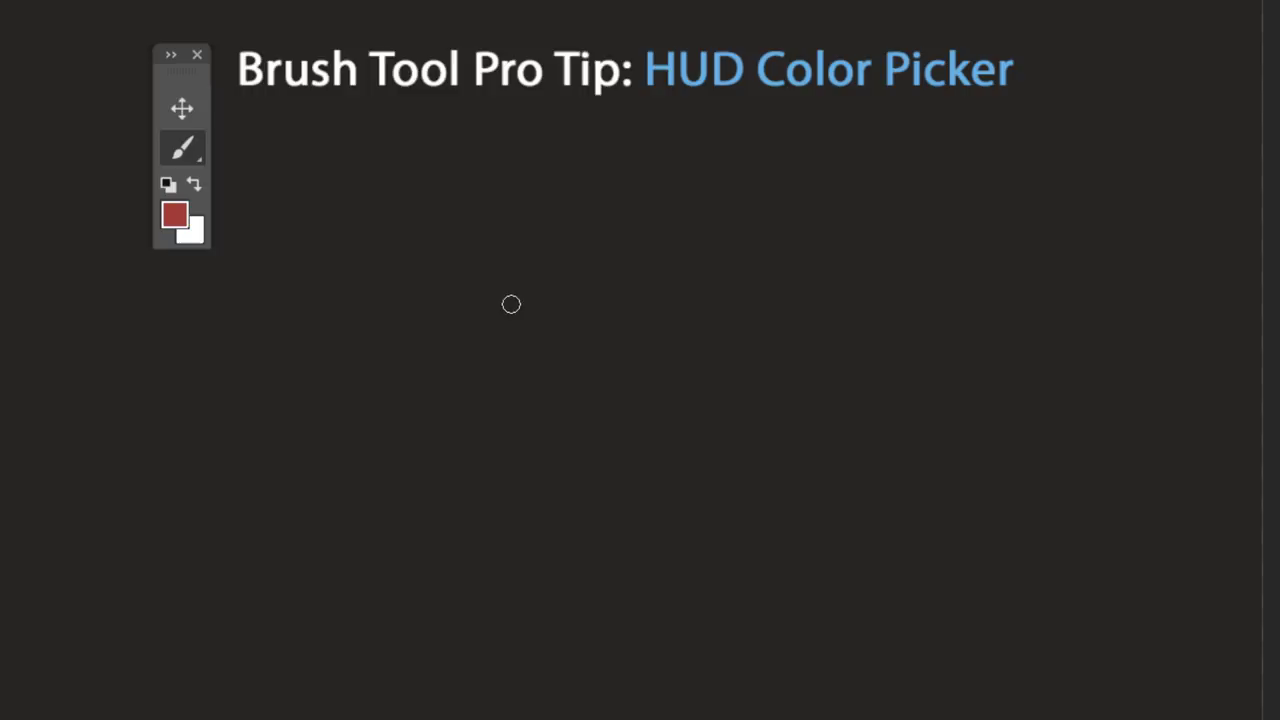
drag(284, 272, 367, 229)
mouse_move(350, 298)
mouse_down()
mouse_move(437, 254)
mouse_move(523, 259)
mouse_move(566, 319)
mouse_move(656, 363)
mouse_move(911, 284)
mouse_move(987, 268)
mouse_up()
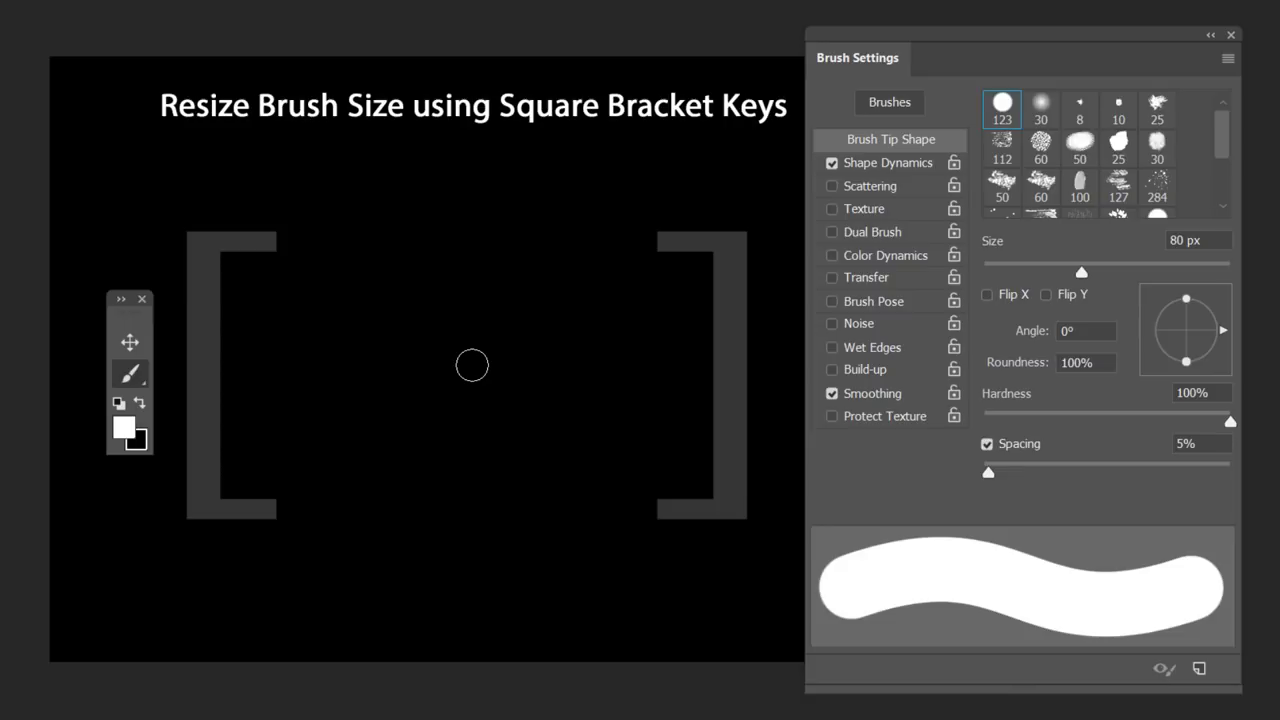
Step: Reduce the brush size to 15 px
key(bracketleft)
key(bracketleft)
key(bracketleft)
key(bracketleft)
key(bracketleft)
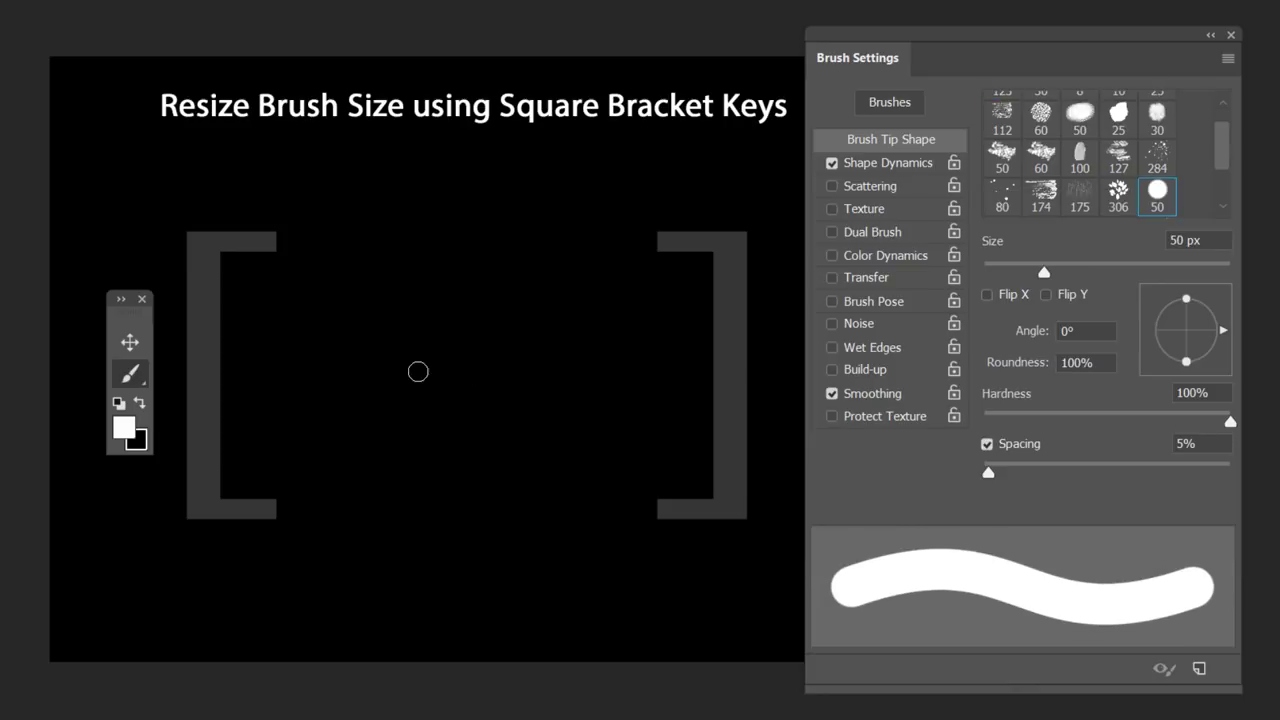
key(bracketleft)
key(bracketleft)
key(bracketleft)
key(bracketleft)
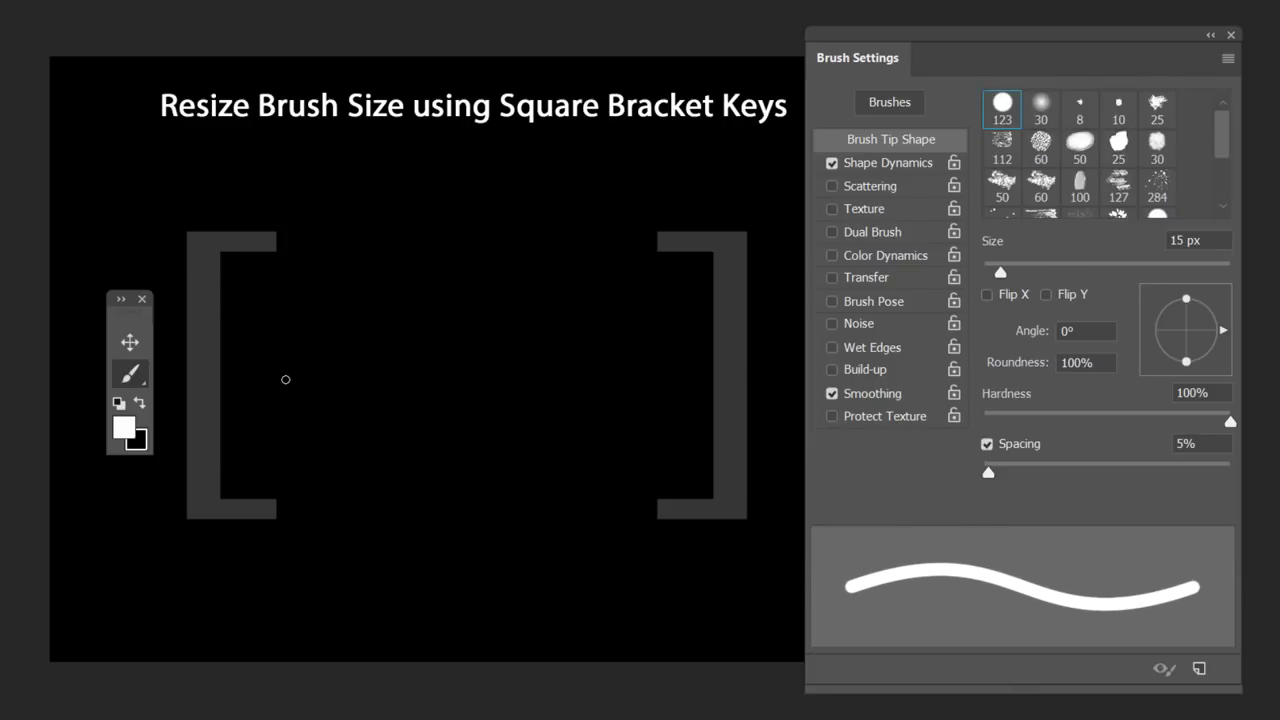
Step: Enlarge the brush size to 400 px
key(bracketright)
key(bracketright)
key(bracketright)
key(bracketright)
key(bracketright)
key(bracketright)
key(bracketright)
key(bracketright)
key(bracketright)
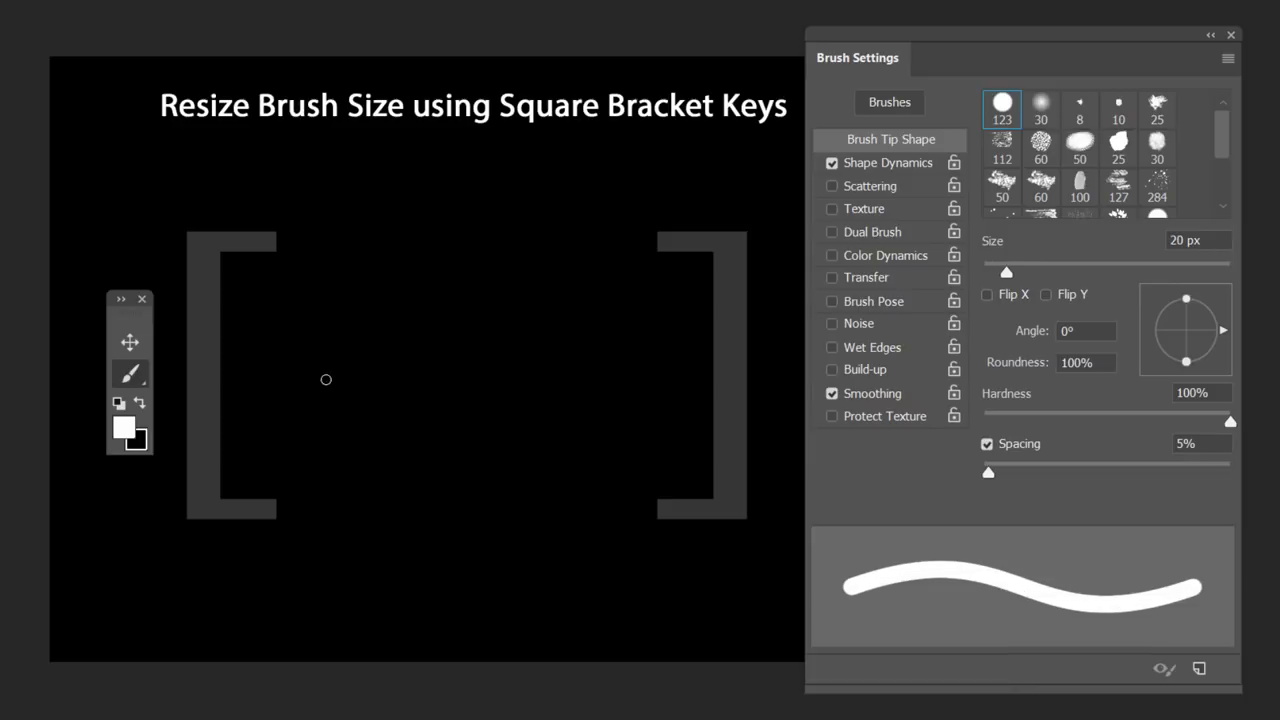
key(bracketright)
key(bracketright)
key(bracketright)
key(bracketright)
key(bracketright)
key(bracketright)
key(bracketright)
key(bracketright)
key(bracketright)
key(bracketright)
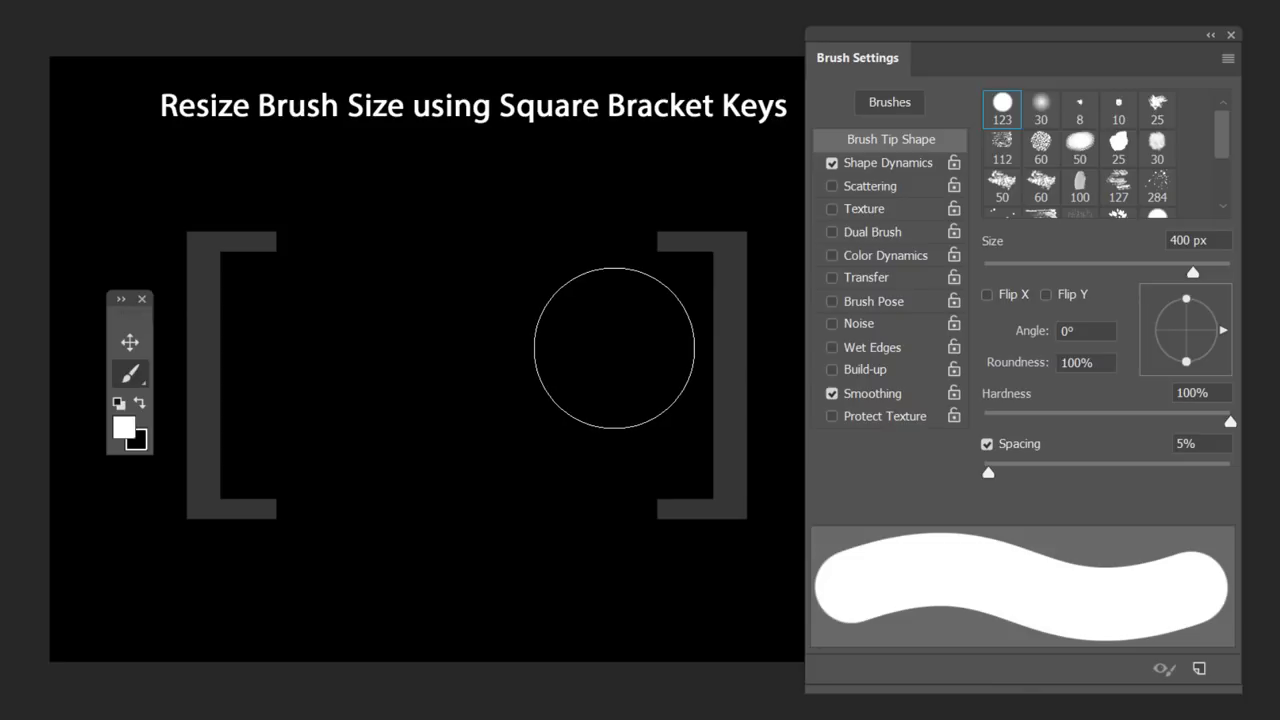
Step: Shrink the brush to 45 px and paint a white zigzag stroke between the two gray brackets
key(bracketleft)
key(bracketleft)
key(bracketleft)
key(bracketleft)
key(bracketleft)
key(bracketleft)
key(bracketleft)
key(bracketleft)
key(bracketleft)
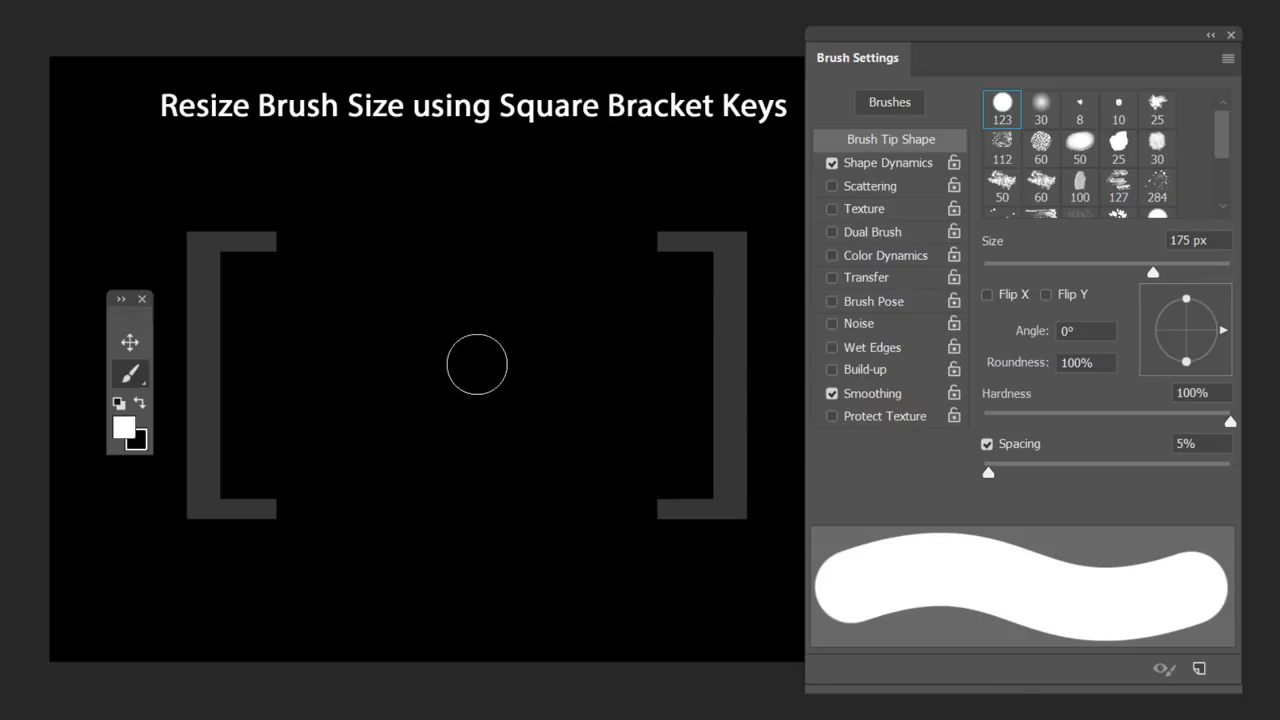
key(bracketleft)
key(bracketleft)
key(bracketleft)
key(bracketleft)
mouse_move(243, 318)
mouse_down()
mouse_move(428, 275)
mouse_move(475, 325)
mouse_move(647, 381)
mouse_move(692, 344)
mouse_up()
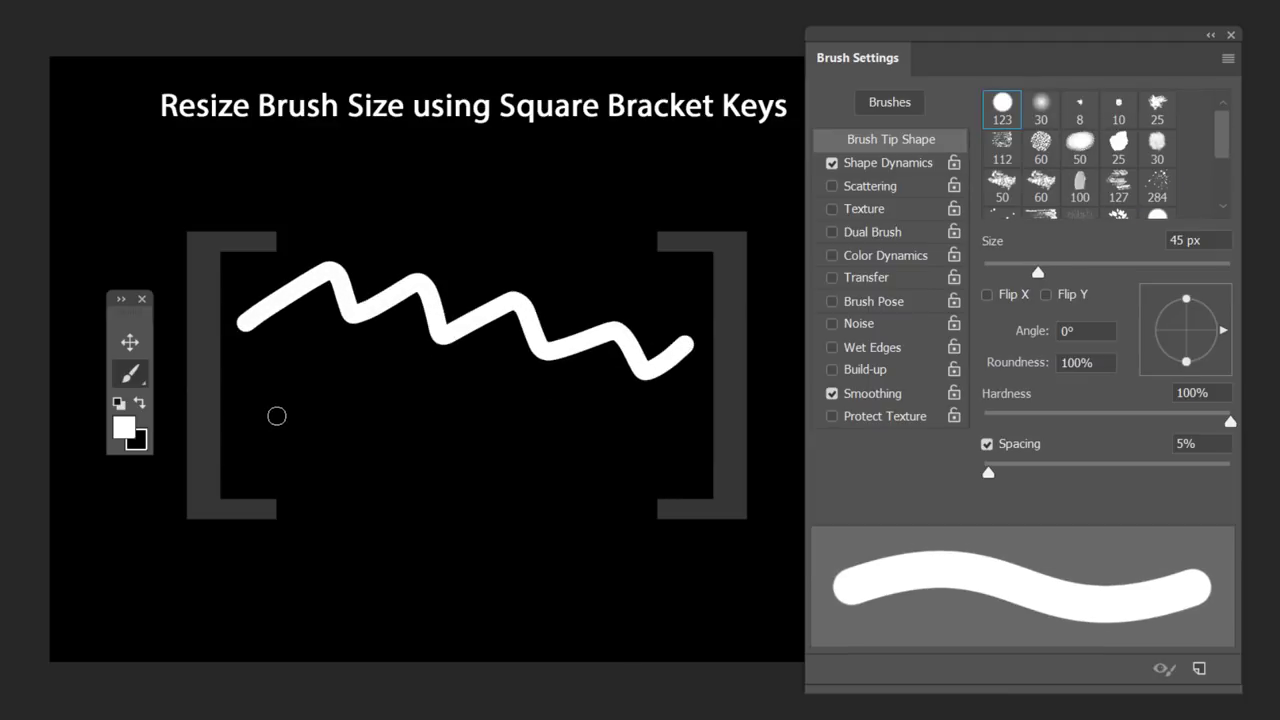
Step: Enlarge the brush size to 90 px
key(bracketright)
key(bracketright)
key(bracketright)
key(bracketright)
key(bracketright)
key(bracketright)
key(bracketright)
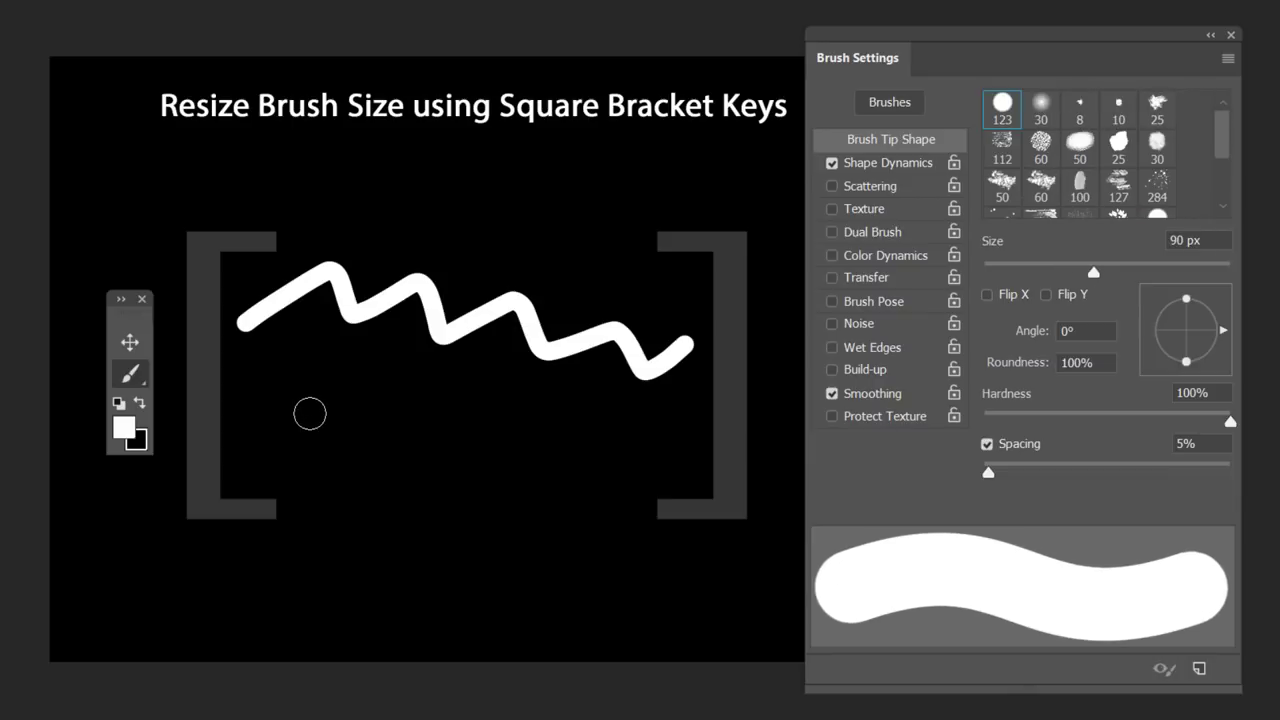
Step: Enlarge the brush by five increments and paint a thicker white stroke below the zigzag between the gray brackets
key(bracketright)
key(bracketright)
key(bracketright)
key(bracketright)
key(bracketright)
mouse_move(297, 414)
mouse_down()
mouse_move(358, 374)
mouse_move(468, 461)
mouse_move(539, 440)
mouse_move(591, 453)
mouse_move(658, 440)
mouse_move(587, 469)
mouse_move(451, 434)
mouse_up()
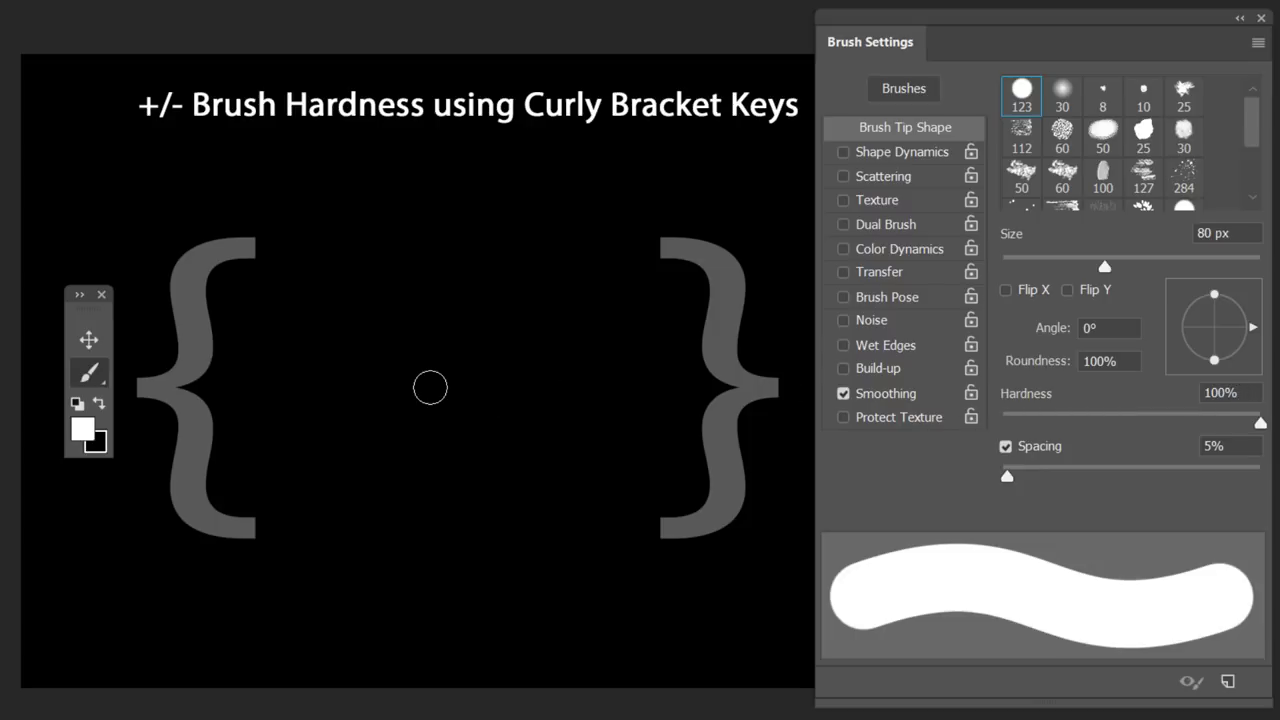
Step: Lower the brush hardness to 0% and paint a soft white zigzag stroke between the two curly brackets
key(shift+bracketleft)
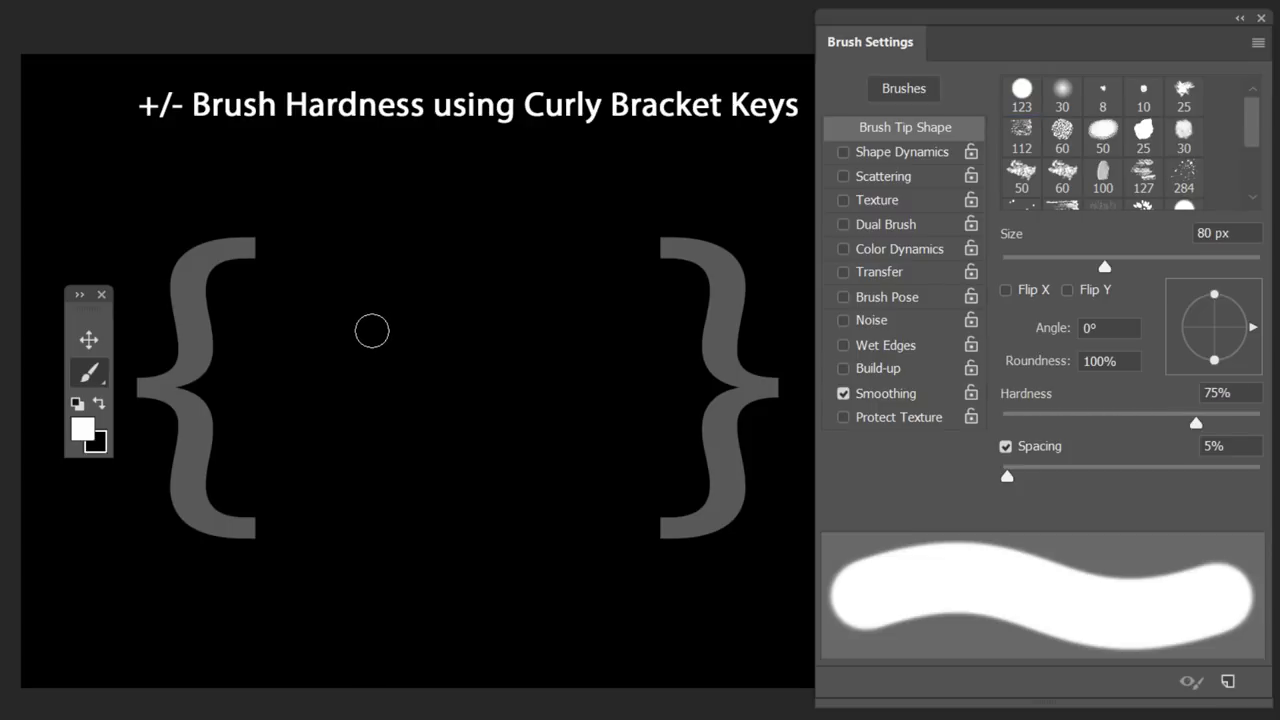
key(shift+bracketleft)
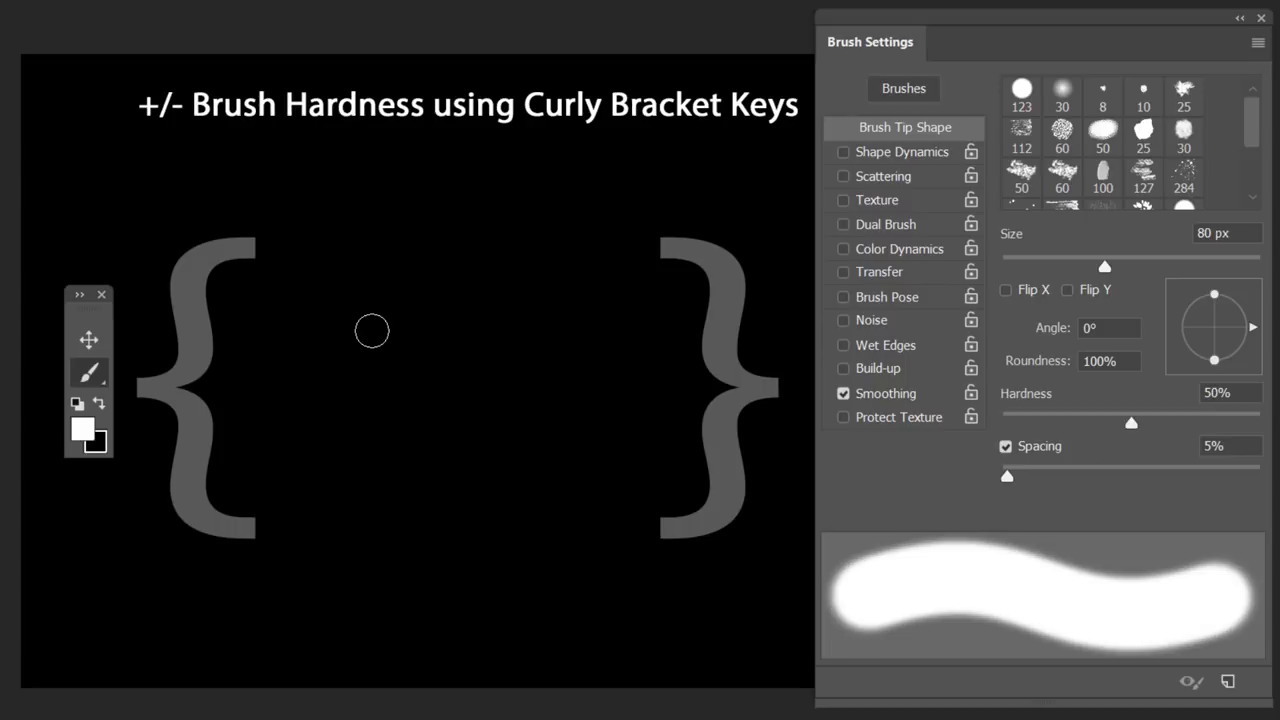
key(shift+bracketleft)
key(shift+bracketleft)
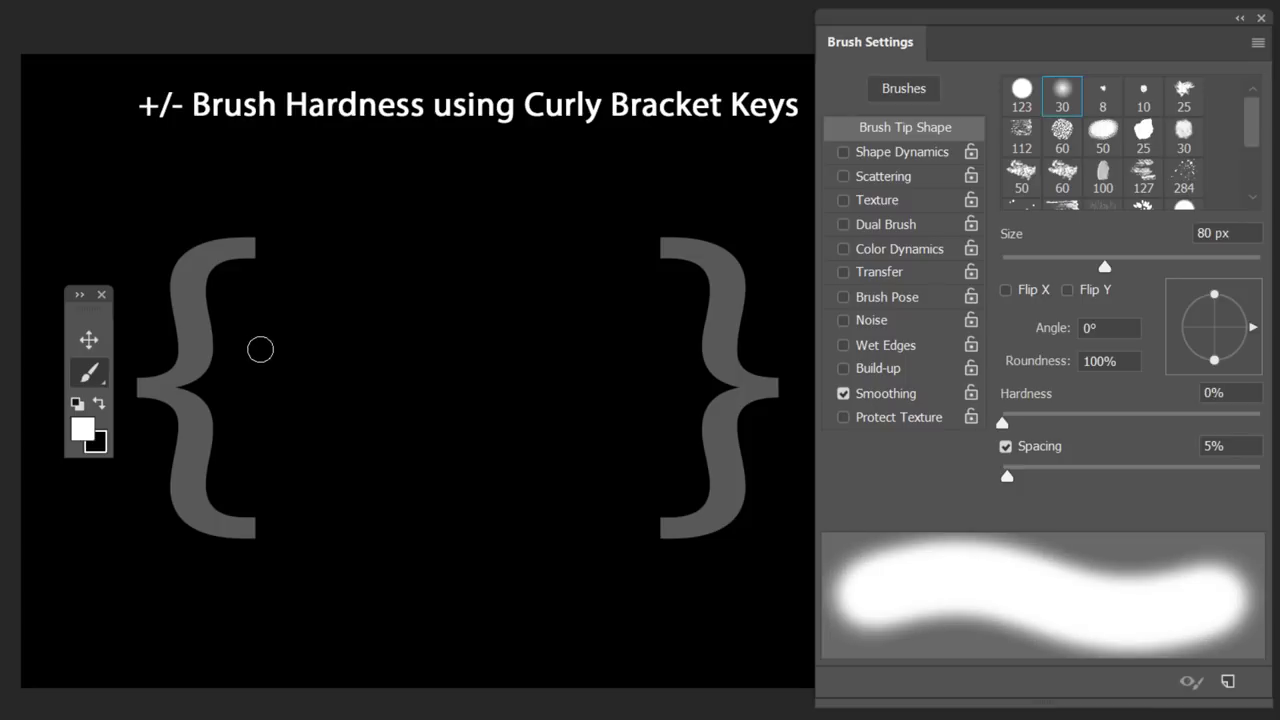
drag(262, 343, 310, 318)
mouse_move(337, 372)
mouse_down()
mouse_move(480, 328)
mouse_move(525, 378)
mouse_move(575, 357)
mouse_move(658, 338)
mouse_up()
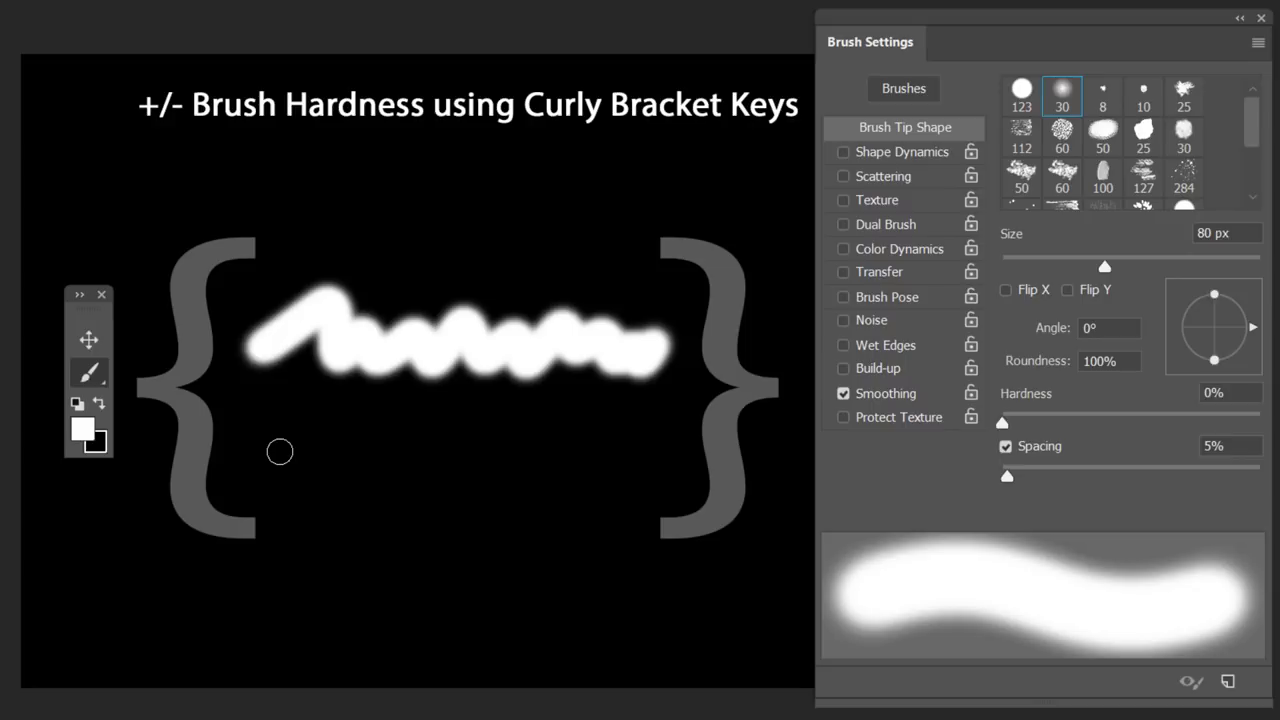
Step: Raise the brush hardness to 100% and paint a hard-edged white zigzag below the soft one
key(shift+bracketright)
key(shift+bracketright)
key(shift+bracketright)
key(shift+bracketright)
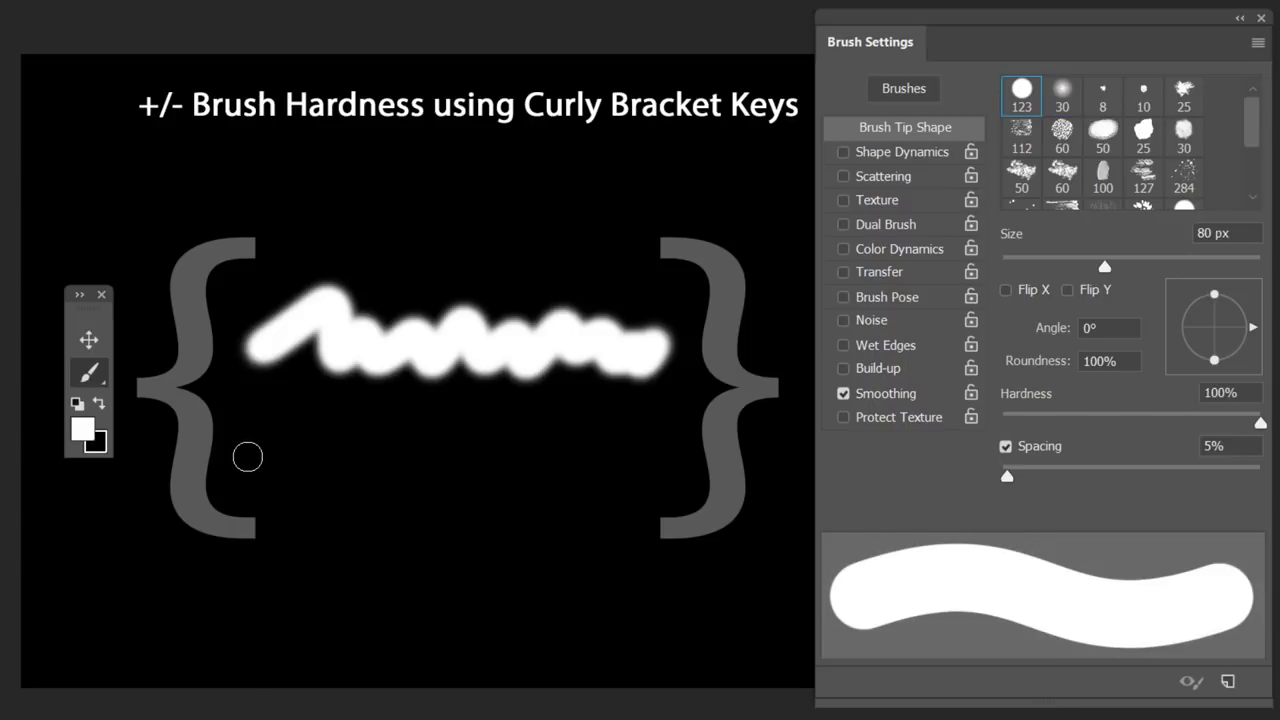
mouse_move(246, 460)
mouse_down()
mouse_move(287, 422)
mouse_move(345, 450)
mouse_move(351, 494)
mouse_move(396, 504)
mouse_move(448, 473)
mouse_move(511, 484)
mouse_move(620, 422)
mouse_move(690, 457)
mouse_up()
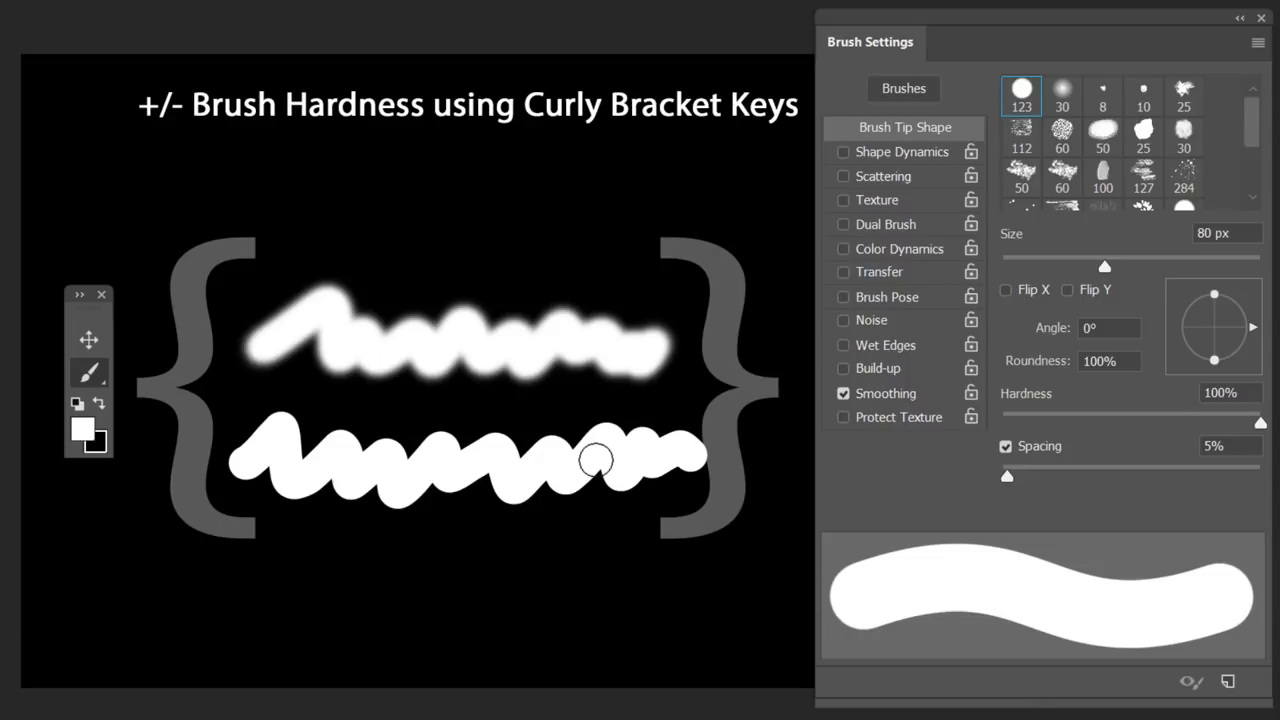
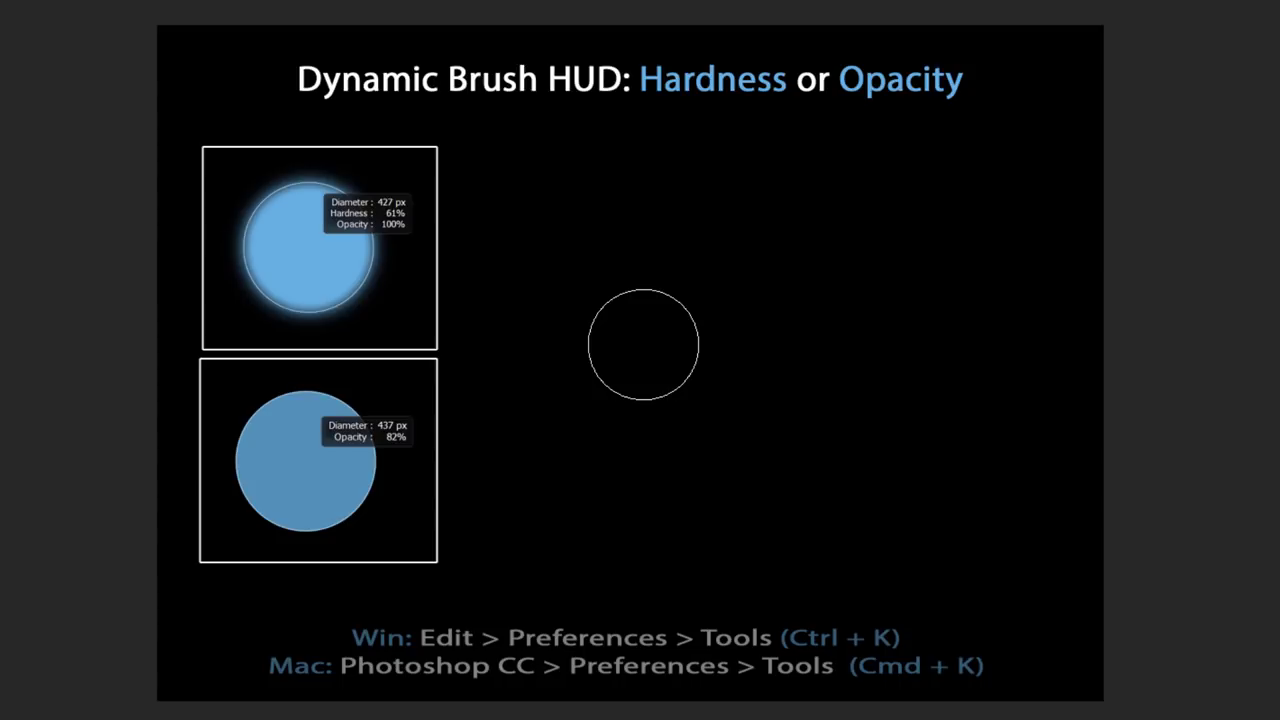
Step: Set the brush diameter to 333 px and opacity to 43% with the on-canvas brush HUD, and paint a stroke beside the sample images
alt+right_click(668, 350)
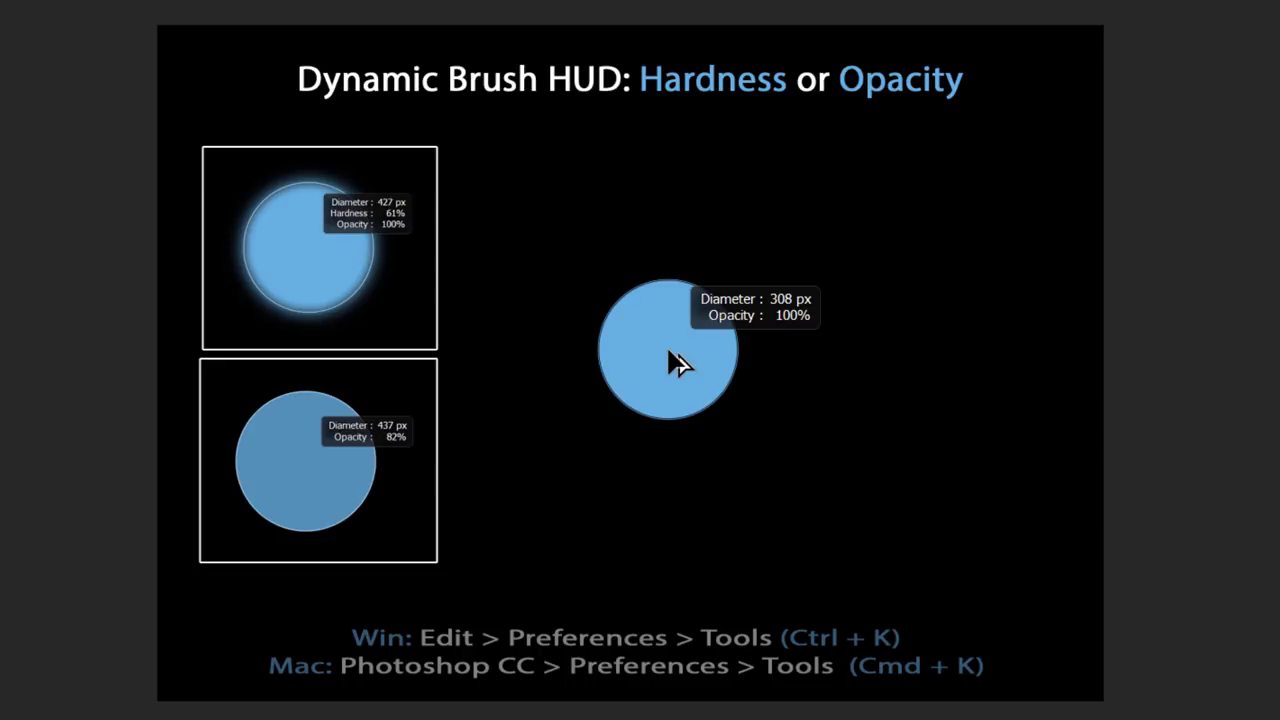
mouse_move(668, 351)
mouse_down()
mouse_move(551, 354)
mouse_move(754, 357)
mouse_move(589, 362)
mouse_move(749, 360)
mouse_move(646, 360)
mouse_move(670, 352)
mouse_move(694, 113)
mouse_move(699, 256)
mouse_move(671, 460)
mouse_up()
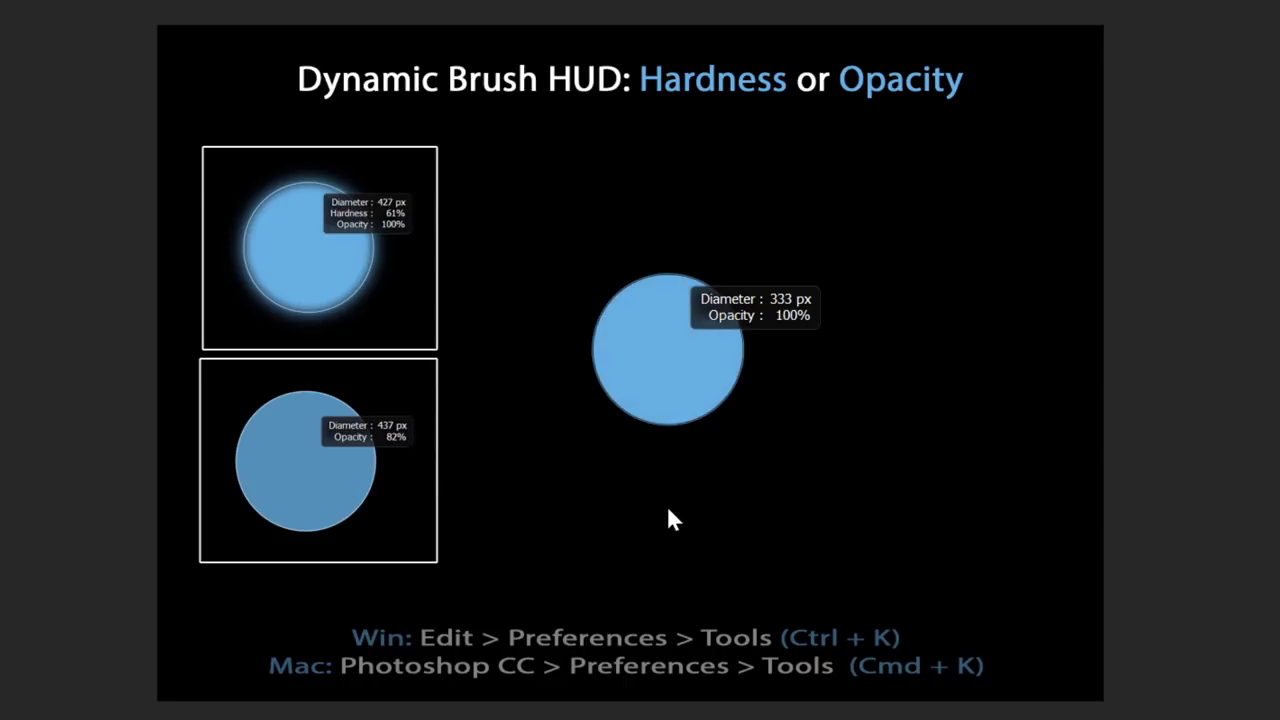
mouse_move(668, 508)
mouse_down()
mouse_move(685, 382)
mouse_move(682, 200)
mouse_up()
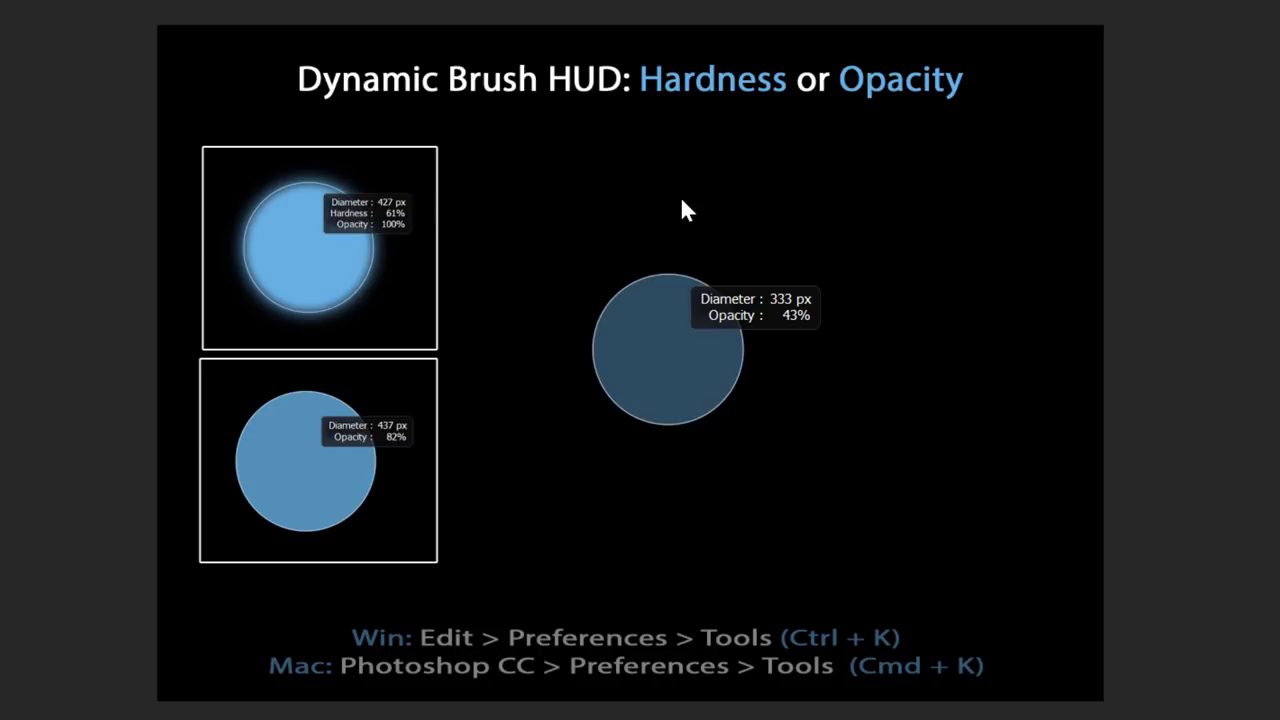
drag(681, 200, 681, 200)
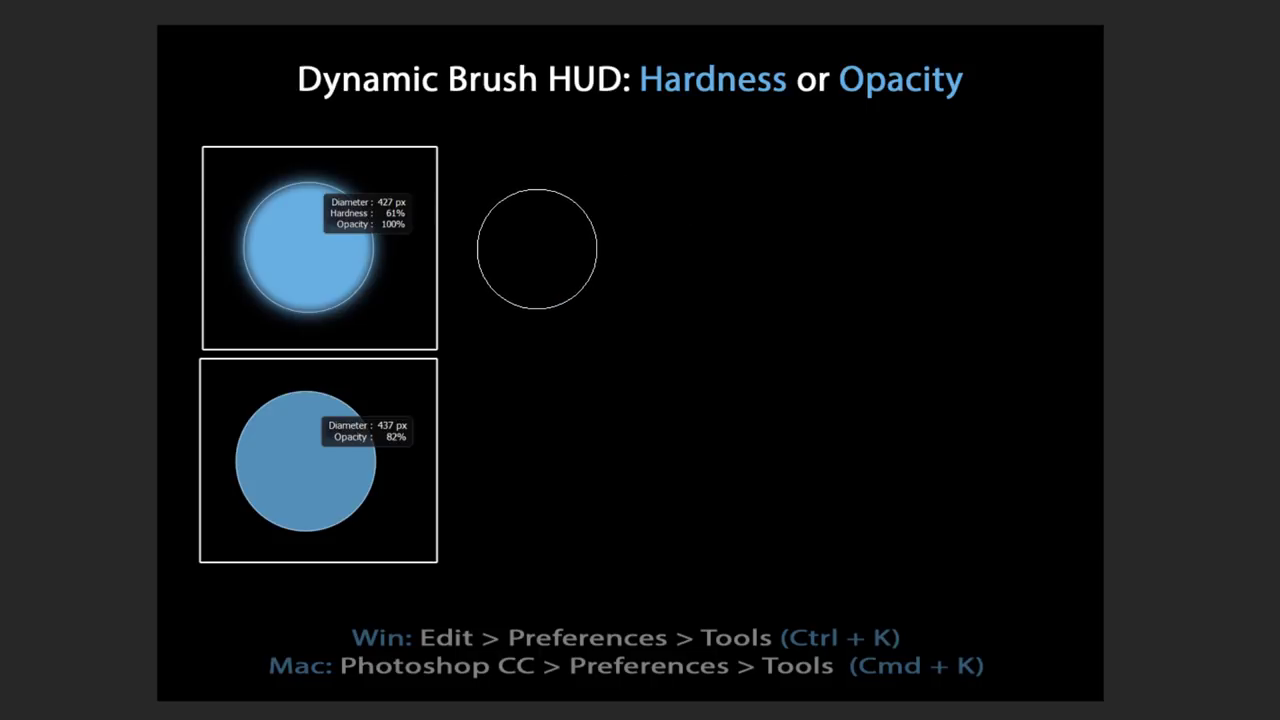
mouse_move(537, 248)
mouse_down()
mouse_move(569, 236)
mouse_move(727, 398)
mouse_move(848, 400)
mouse_move(971, 467)
mouse_up()
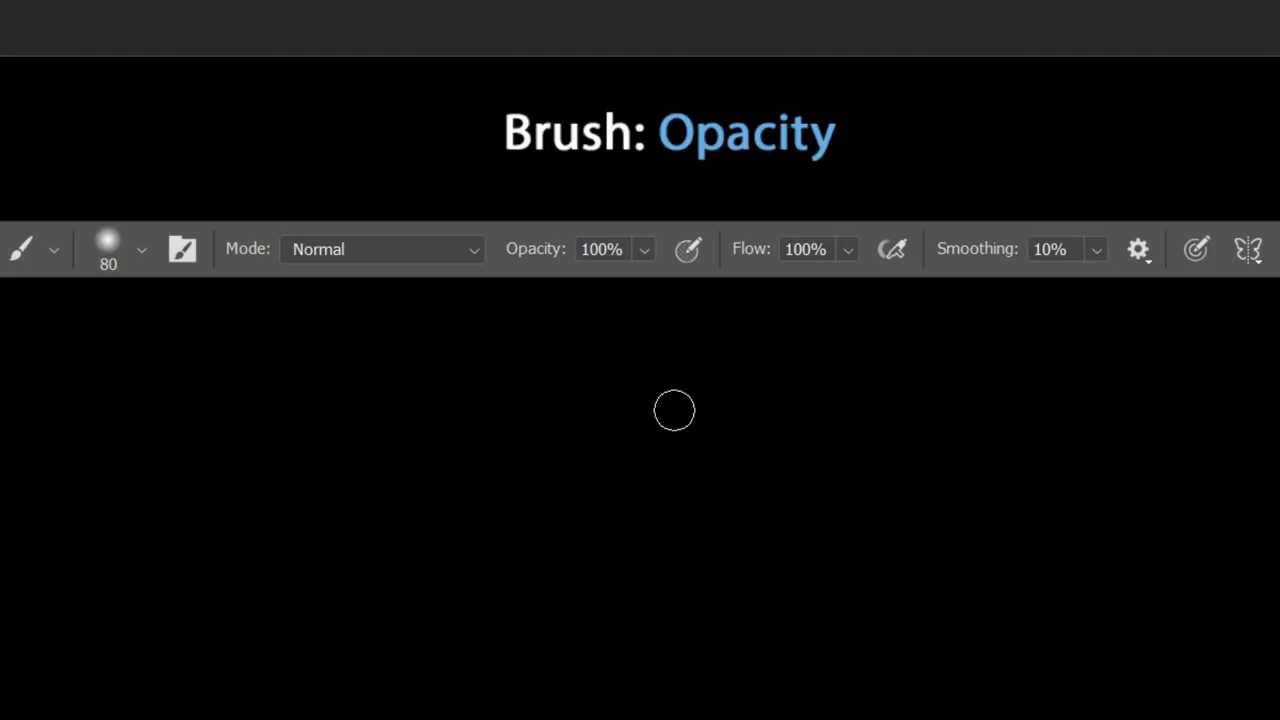
Step: Try several brush opacity values, ending with 56%
key(1)
key(7)
key(0)
key(5)
key(6)
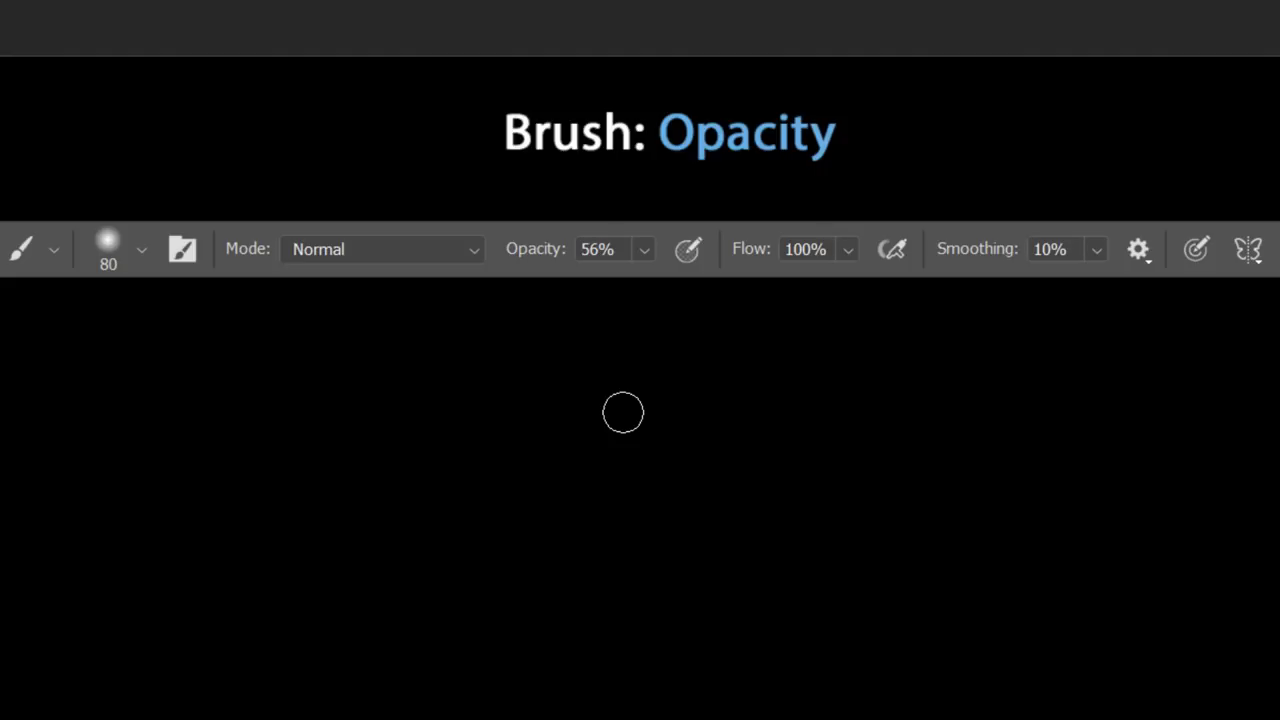
Step: Set the brush opacity back to 100%
key(0)
key(1)
key(0)
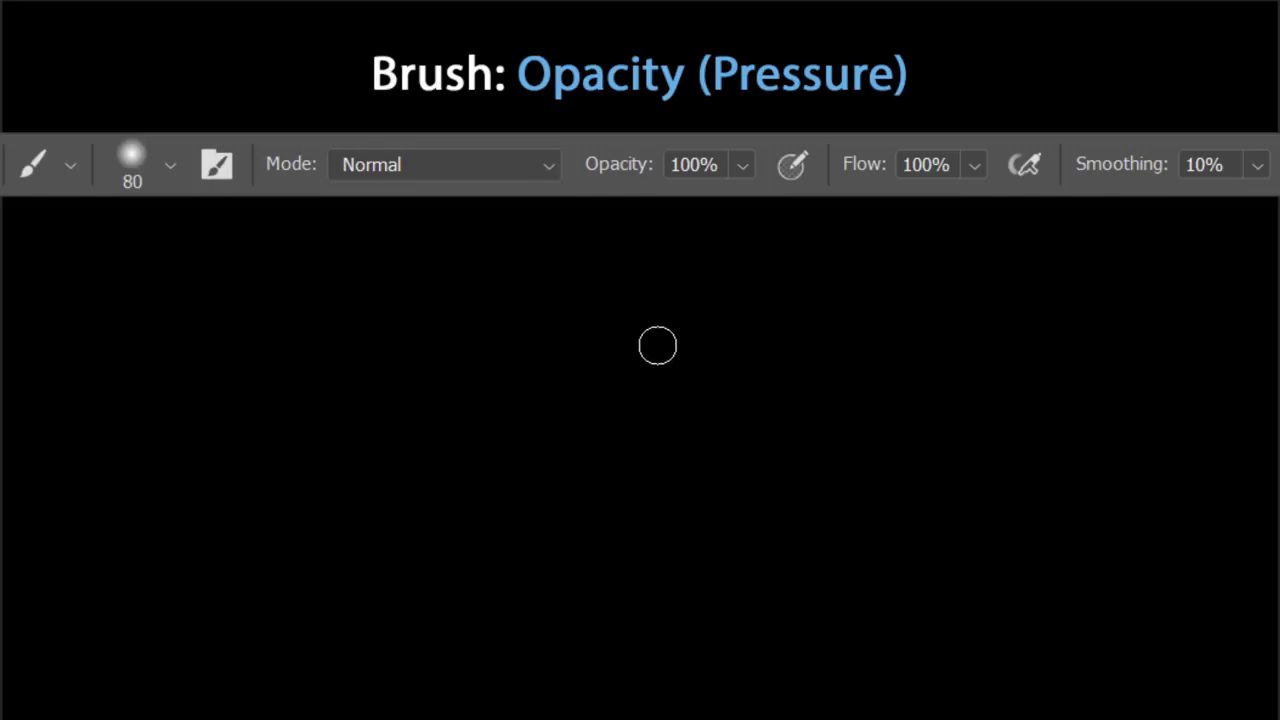
Step: Turn on pen pressure for opacity and paint a stroke across the full width of the black canvas
click(791, 164)
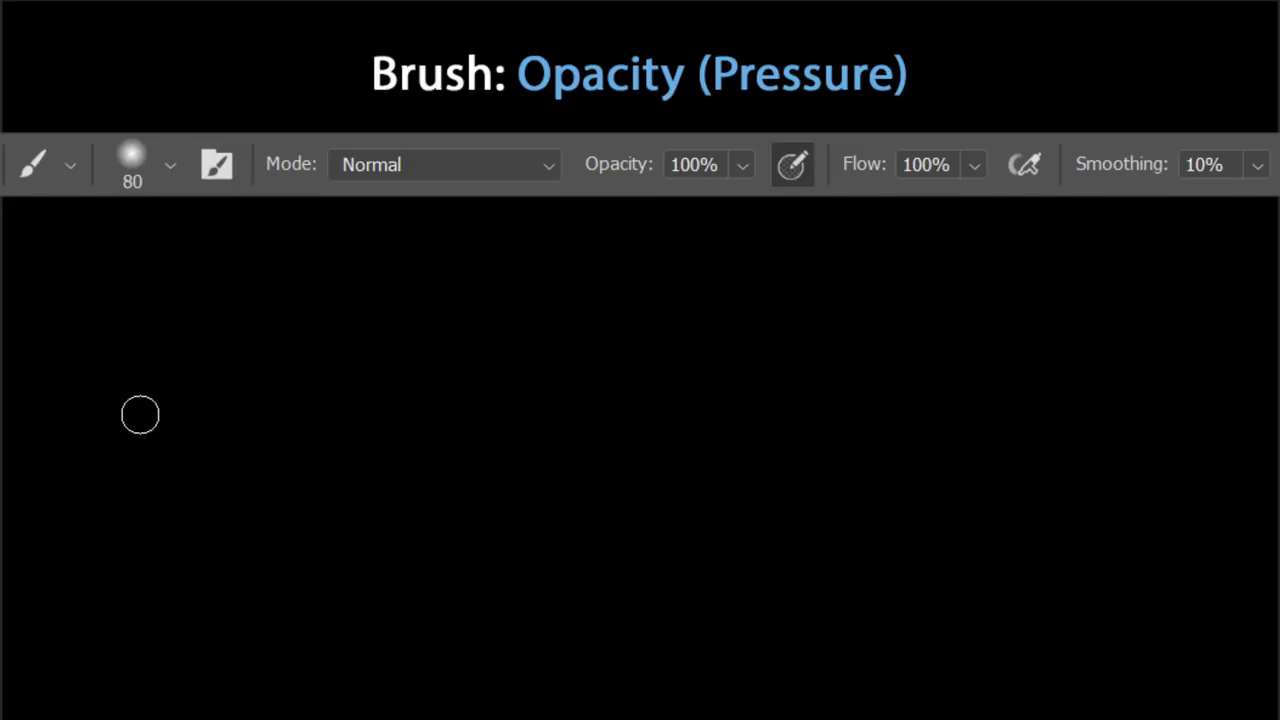
click(104, 422)
mouse_move(131, 430)
mouse_down()
mouse_move(296, 323)
mouse_move(325, 333)
mouse_move(349, 396)
mouse_move(404, 426)
mouse_move(454, 411)
mouse_move(571, 317)
mouse_move(667, 380)
mouse_move(729, 399)
mouse_move(823, 345)
mouse_move(893, 336)
mouse_move(933, 354)
mouse_move(1006, 429)
mouse_move(1041, 434)
mouse_move(1141, 393)
mouse_move(1212, 322)
mouse_up()
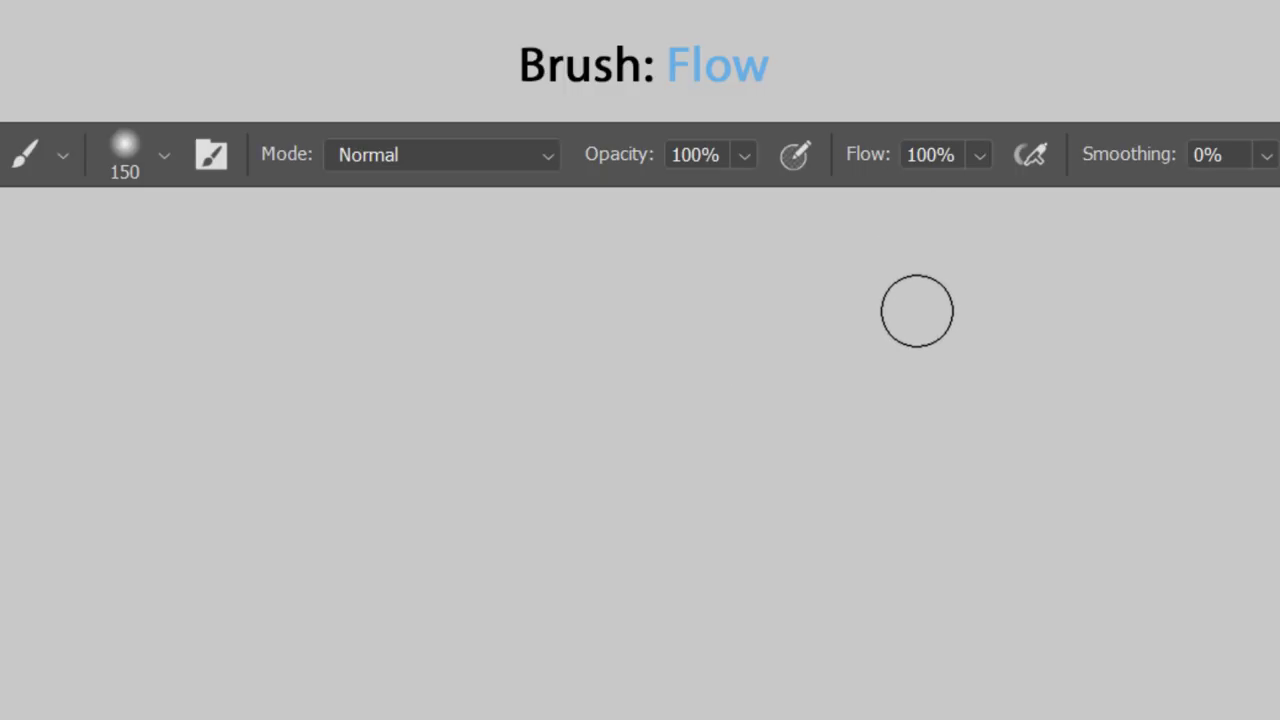
Step: Set the brush flow to 5% and paint overlapping strokes across the light gray canvas
key(shift+5)
key(shift+0)
key(shift+0)
key(shift+5)
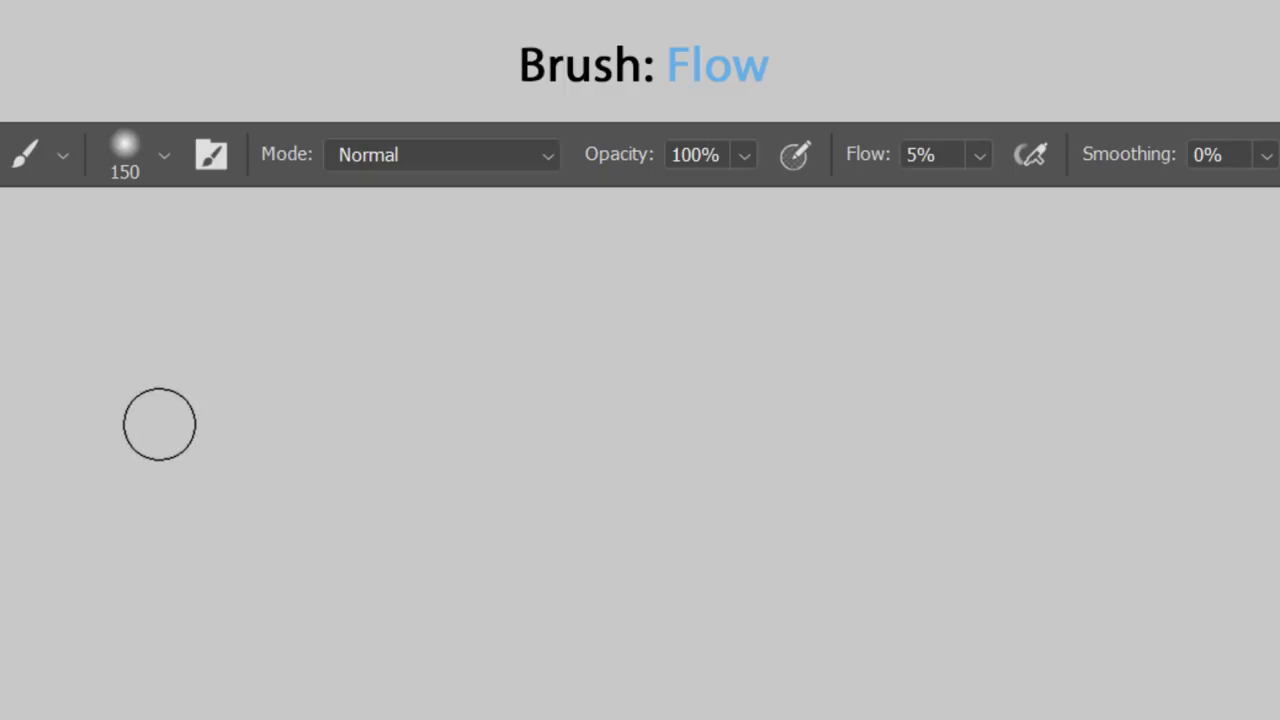
drag(260, 365, 126, 481)
mouse_move(150, 540)
mouse_down()
mouse_move(242, 465)
mouse_move(291, 378)
mouse_move(331, 363)
mouse_move(373, 377)
mouse_move(410, 432)
mouse_move(482, 380)
mouse_move(573, 406)
mouse_move(650, 375)
mouse_move(716, 430)
mouse_move(841, 384)
mouse_move(1027, 412)
mouse_move(1042, 492)
mouse_move(1118, 507)
mouse_move(1105, 467)
mouse_move(1074, 545)
mouse_move(1063, 501)
mouse_move(1010, 519)
mouse_move(1015, 488)
mouse_move(966, 536)
mouse_move(952, 486)
mouse_move(897, 511)
mouse_move(881, 482)
mouse_move(881, 526)
mouse_move(831, 530)
mouse_move(811, 502)
mouse_move(750, 517)
mouse_move(725, 490)
mouse_move(679, 513)
mouse_move(630, 457)
mouse_move(590, 459)
mouse_move(515, 429)
mouse_move(528, 417)
mouse_move(476, 414)
mouse_move(486, 400)
mouse_move(478, 416)
mouse_move(598, 394)
mouse_move(602, 431)
mouse_move(657, 367)
mouse_move(681, 365)
mouse_move(710, 401)
mouse_move(850, 410)
mouse_move(925, 396)
mouse_move(951, 437)
mouse_move(1005, 416)
mouse_move(1090, 439)
mouse_move(1128, 488)
mouse_move(1133, 526)
mouse_move(1072, 517)
mouse_move(1097, 450)
mouse_move(979, 536)
mouse_move(900, 523)
mouse_move(895, 486)
mouse_move(835, 516)
mouse_move(841, 482)
mouse_move(791, 552)
mouse_move(768, 533)
mouse_move(750, 550)
mouse_move(746, 471)
mouse_move(716, 496)
mouse_move(714, 462)
mouse_move(697, 471)
mouse_move(682, 415)
mouse_move(717, 371)
mouse_move(795, 366)
mouse_move(854, 394)
mouse_move(883, 380)
mouse_move(1212, 381)
mouse_up()
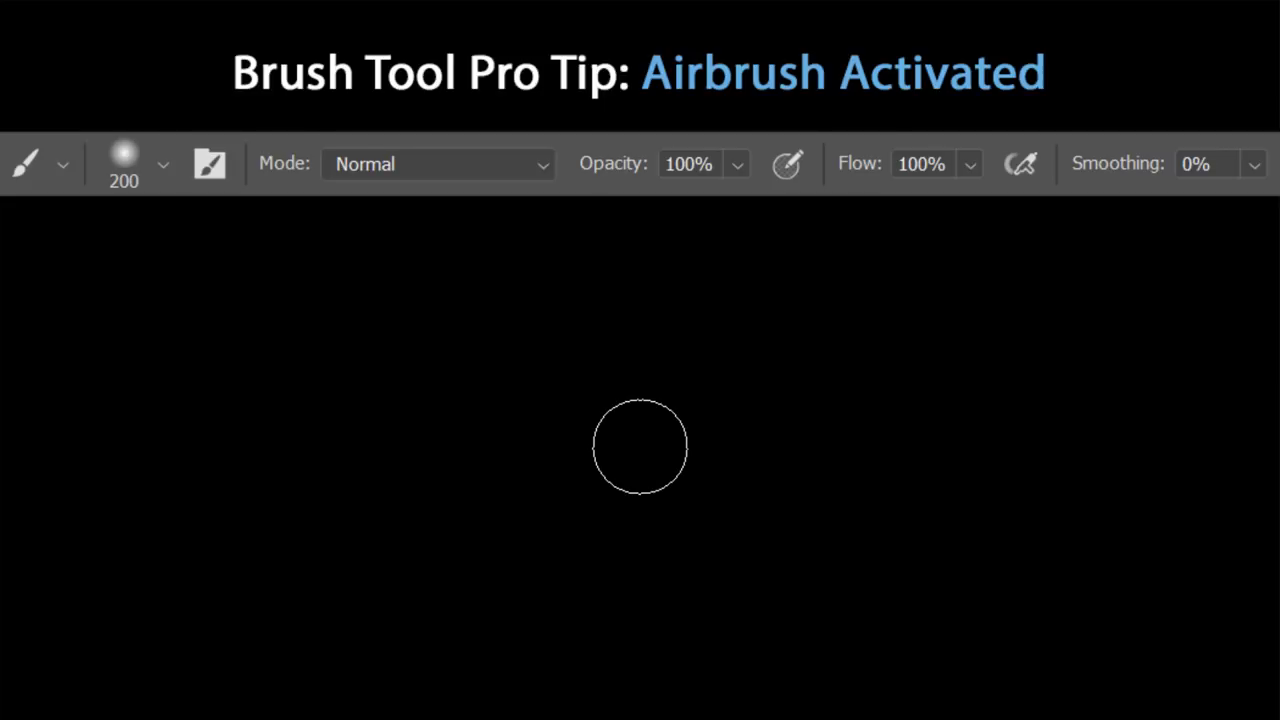
Step: Enable airbrush-style build-up with 10% flow and 100% opacity, and spray soft white paint across the black canvas
key(shift+alt+p)
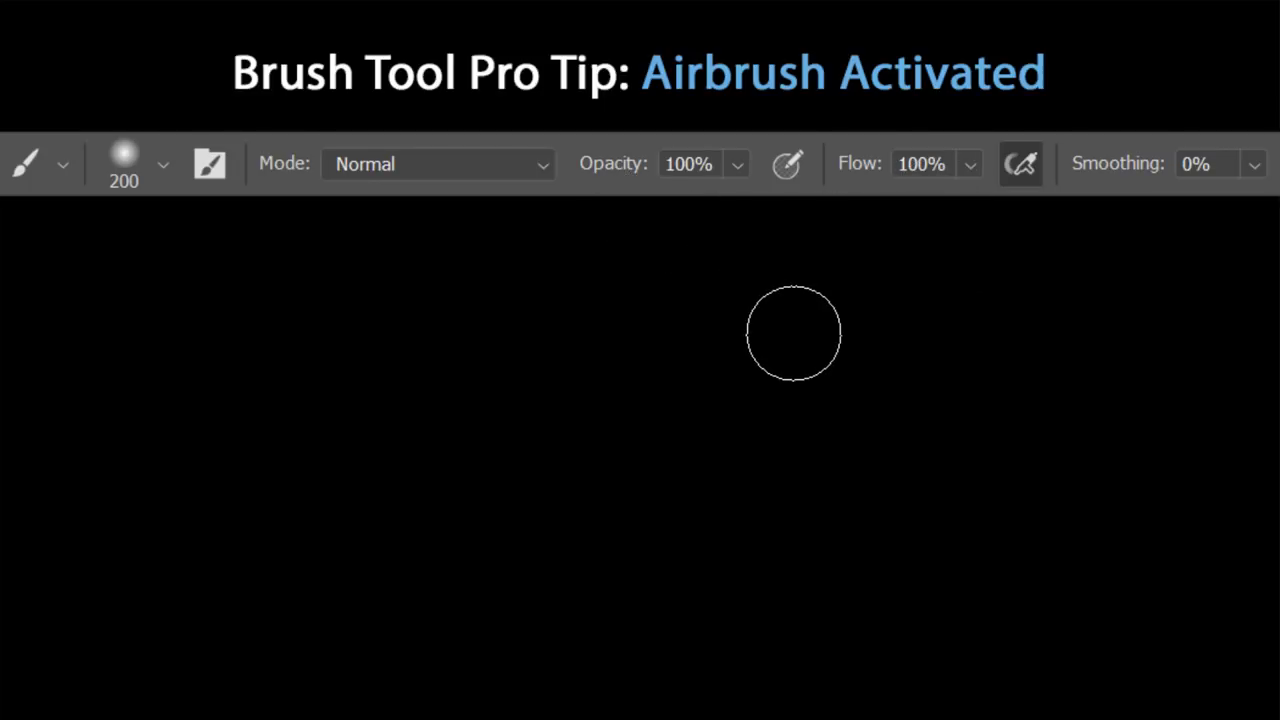
key(1)
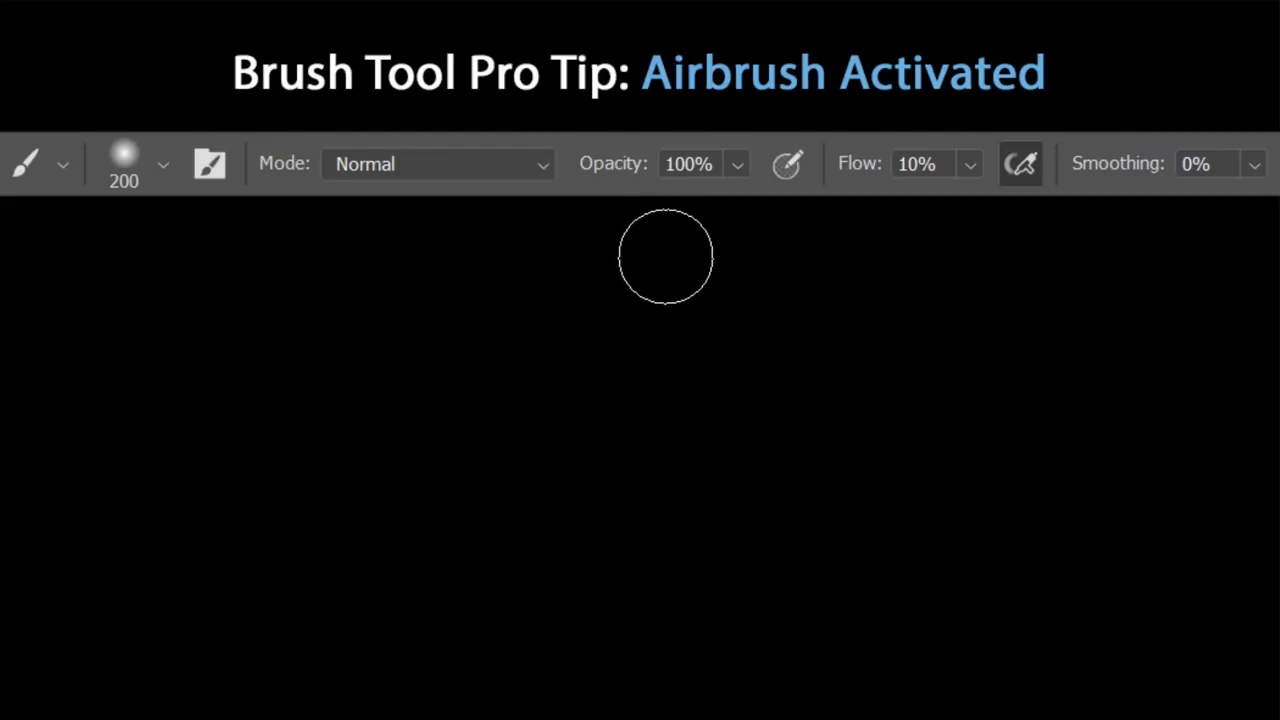
key(shift+1)
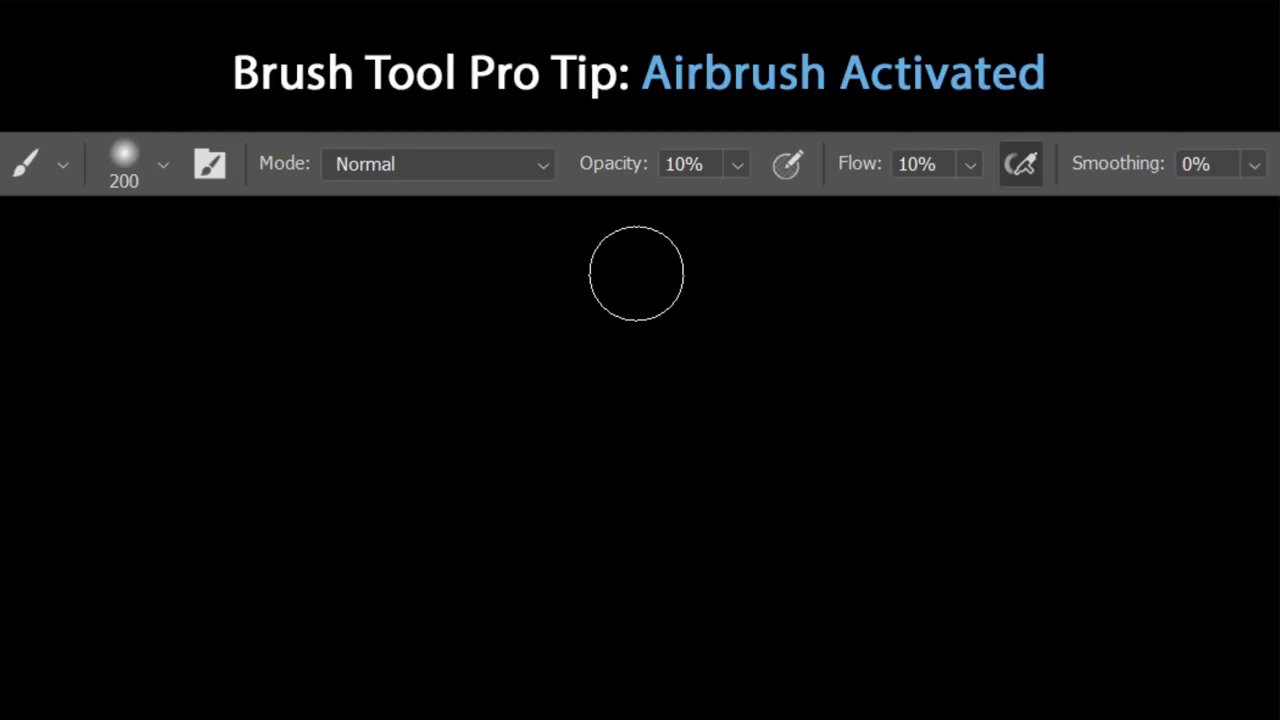
key(shift+0)
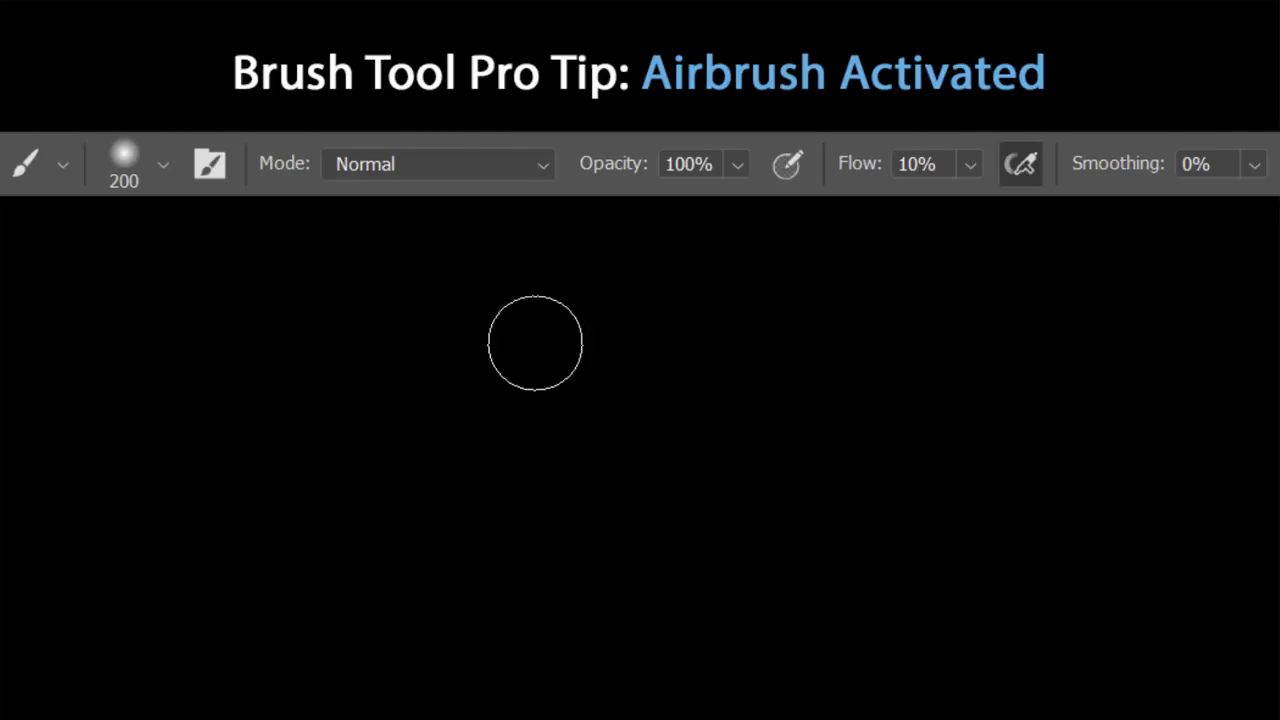
drag(213, 379, 213, 379)
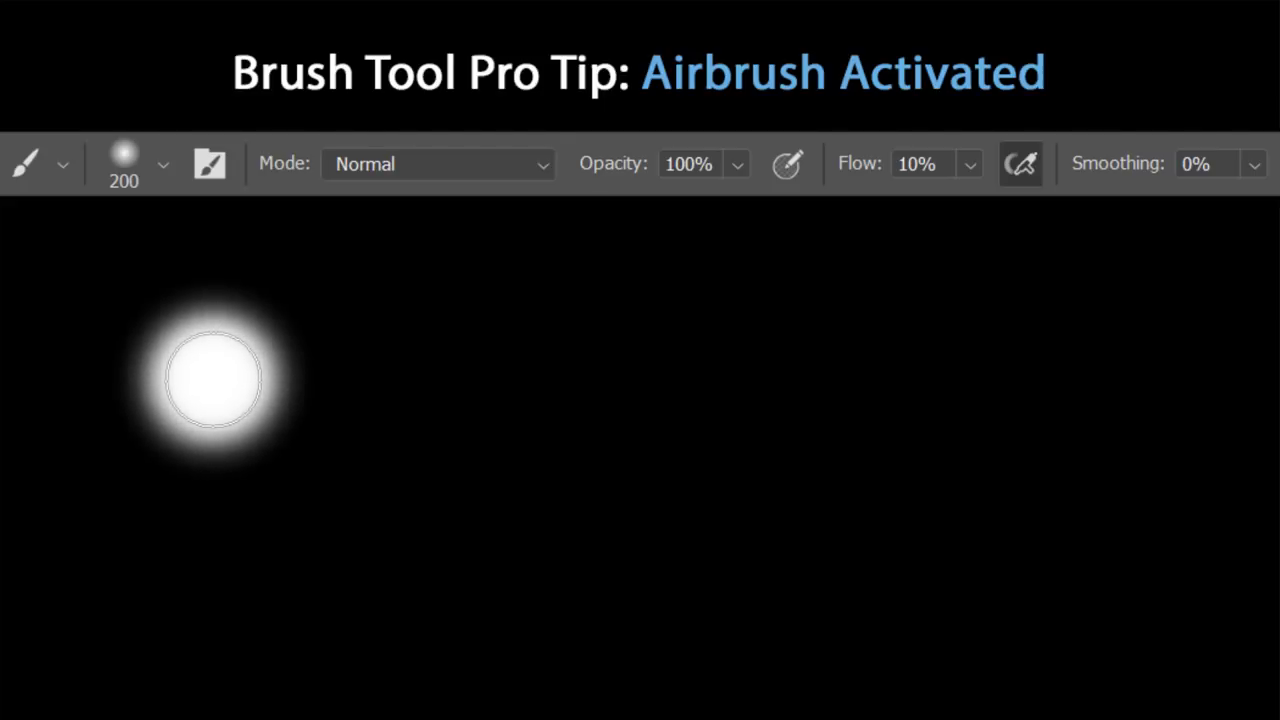
drag(213, 379, 840, 387)
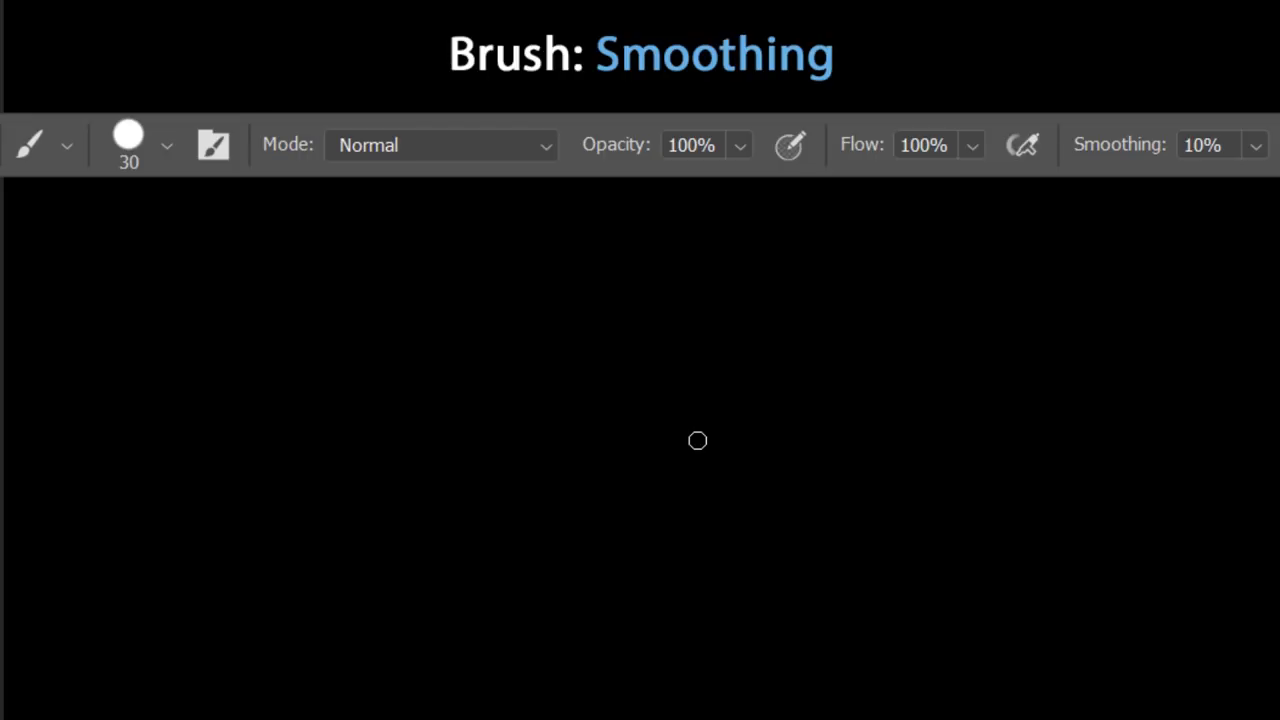
Step: Set the brush smoothing to 0% and paint a white cursive letter K on the left half of the canvas
key(alt+shift+7)
key(alt+0)
key(alt+0)
mouse_move(130, 298)
mouse_down()
mouse_move(231, 287)
mouse_move(337, 341)
mouse_move(447, 286)
mouse_move(415, 252)
mouse_move(368, 296)
mouse_move(350, 413)
mouse_move(280, 536)
mouse_move(160, 490)
mouse_up()
mouse_move(325, 465)
mouse_down()
mouse_move(435, 420)
mouse_move(547, 318)
mouse_move(543, 290)
mouse_move(420, 431)
mouse_move(538, 530)
mouse_move(596, 478)
mouse_up()
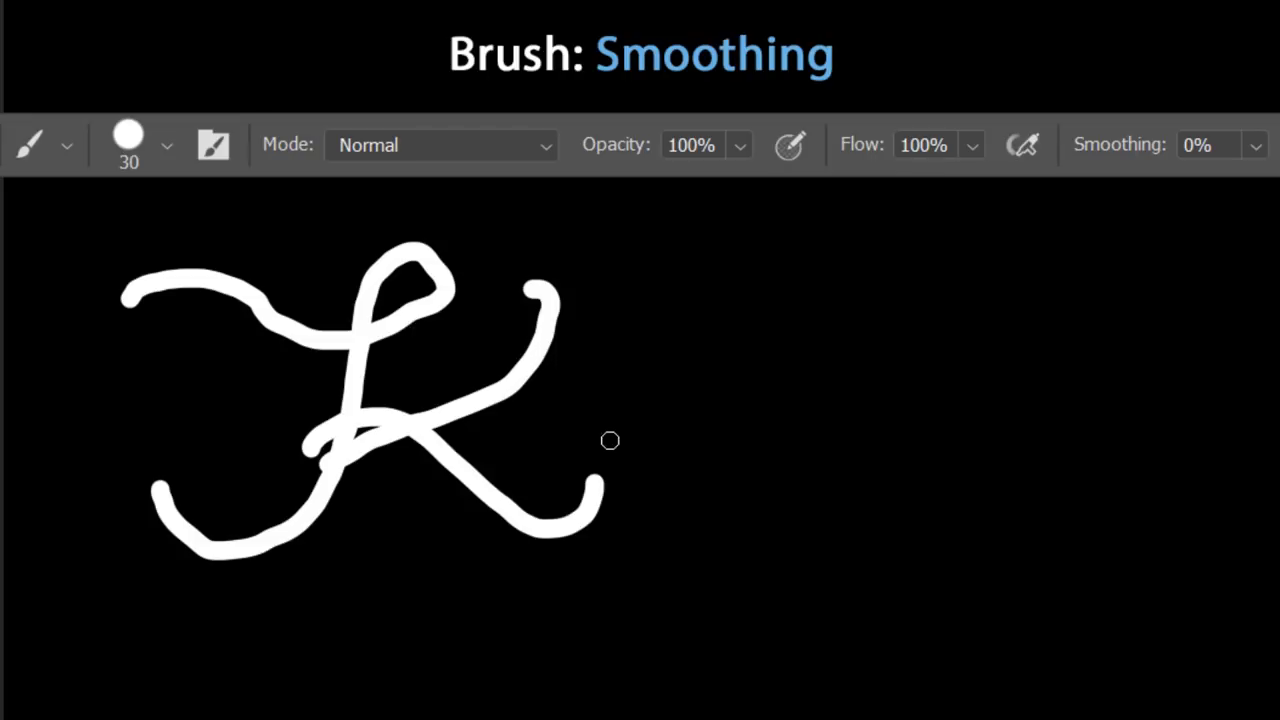
Step: Set the brush smoothing to 100% and paint a second cursive letter K beside the first one
key(alt+0)
mouse_move(615, 322)
mouse_down()
mouse_move(752, 340)
mouse_move(841, 366)
mouse_move(937, 346)
mouse_move(940, 288)
mouse_move(917, 252)
mouse_move(841, 261)
mouse_move(827, 502)
mouse_move(746, 619)
mouse_move(693, 634)
mouse_move(651, 614)
mouse_move(630, 576)
mouse_up()
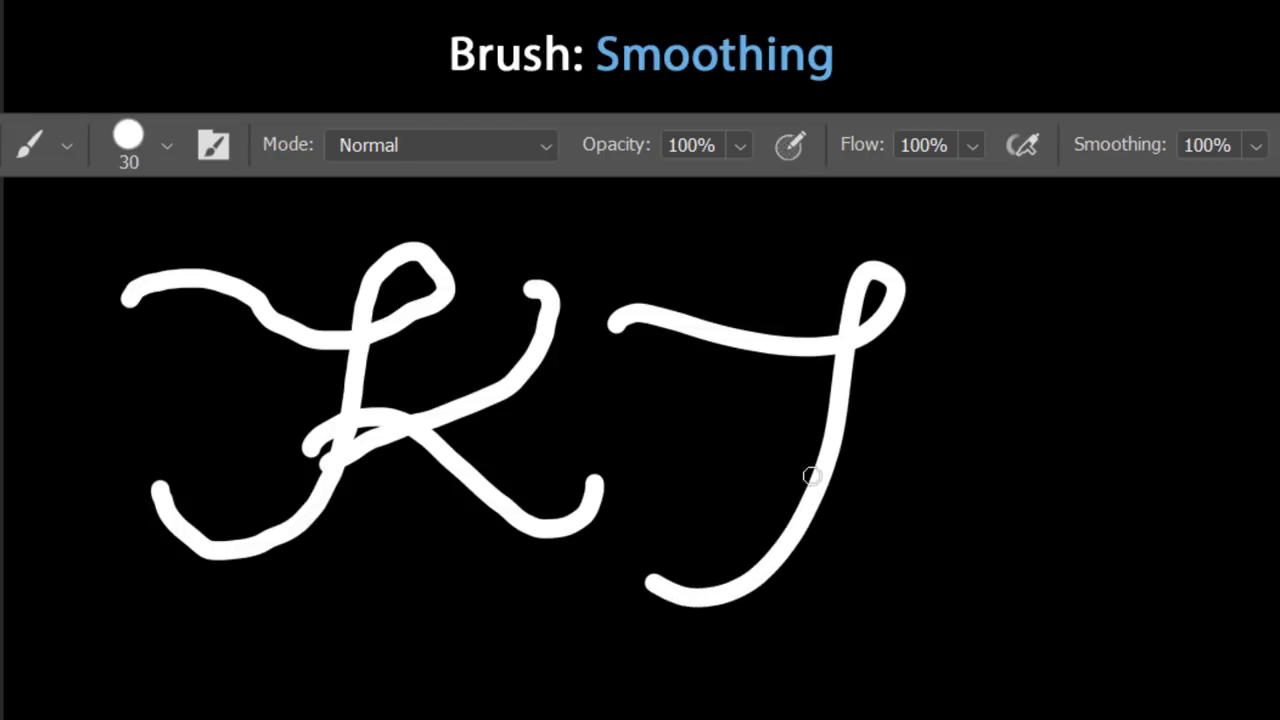
mouse_move(808, 476)
mouse_down()
mouse_move(871, 445)
mouse_move(985, 434)
mouse_move(1064, 377)
mouse_move(1072, 308)
mouse_move(1049, 238)
mouse_move(1004, 368)
mouse_move(859, 486)
mouse_move(809, 469)
mouse_move(804, 417)
mouse_move(1011, 568)
mouse_move(1104, 569)
mouse_move(1172, 521)
mouse_move(1189, 469)
mouse_up()
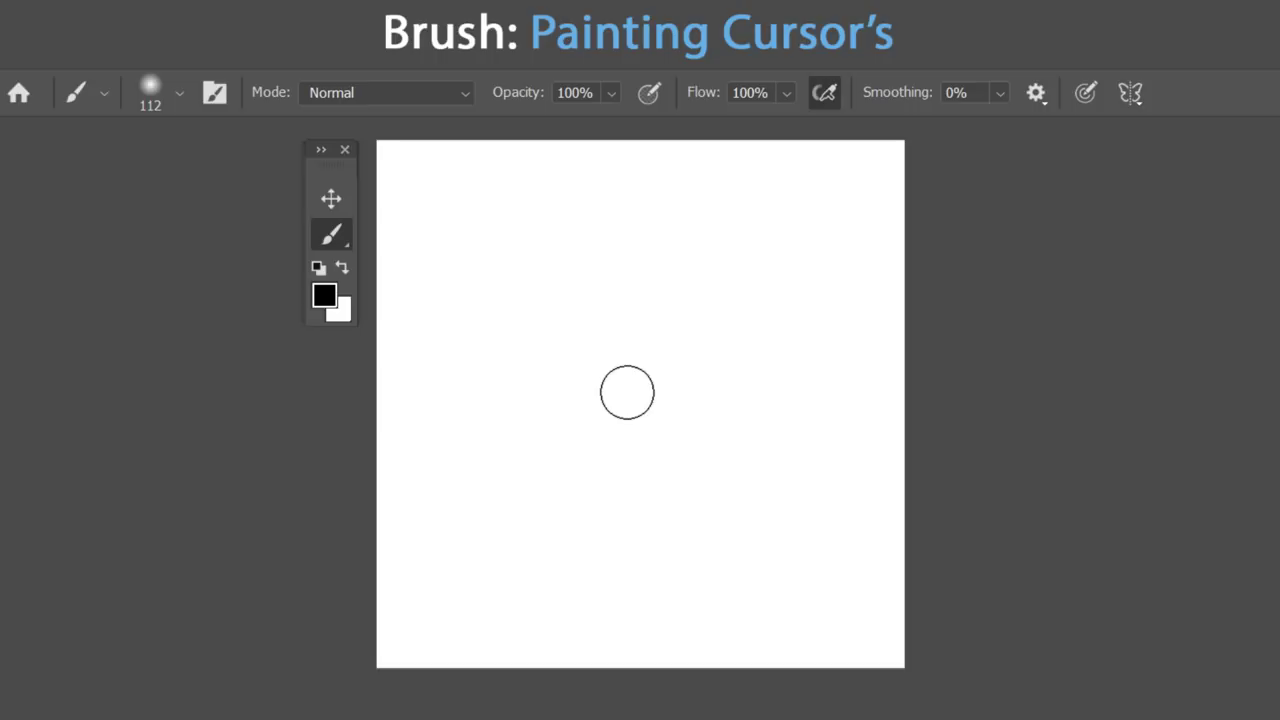
Step: Change the painting cursor to Standard in the Cursors preferences and apply the change
key(ctrl+k)
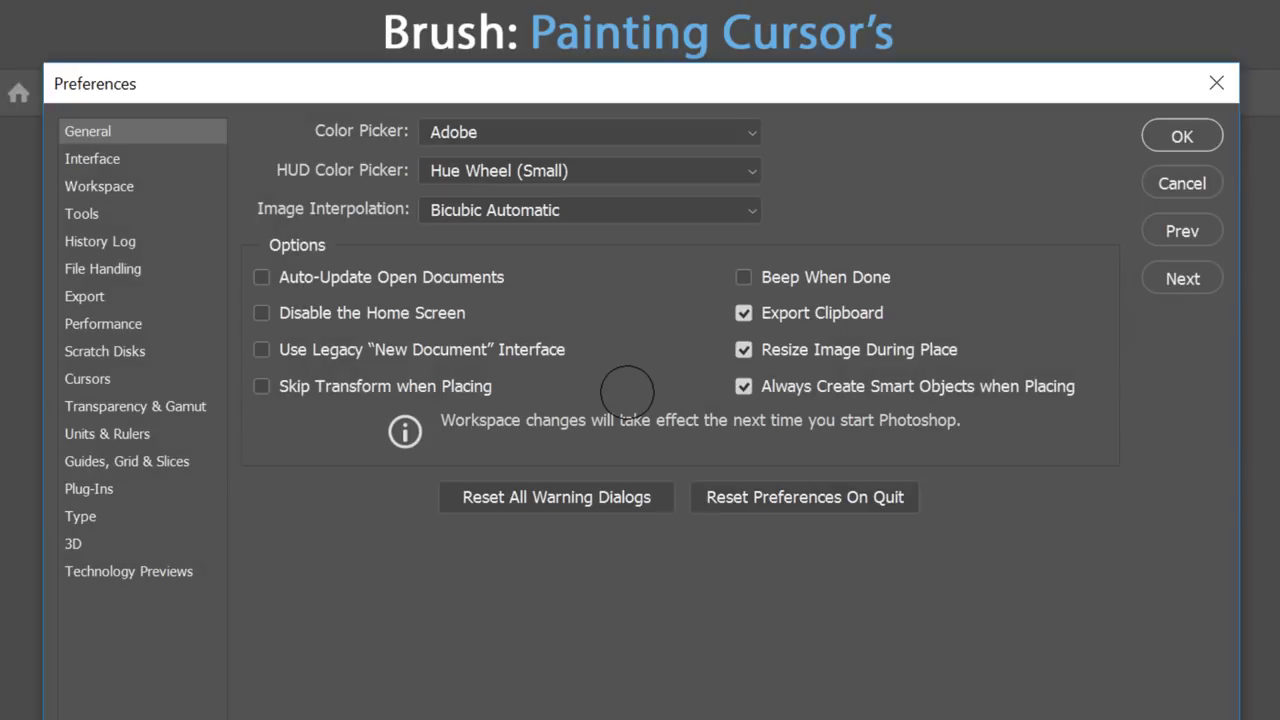
click(147, 382)
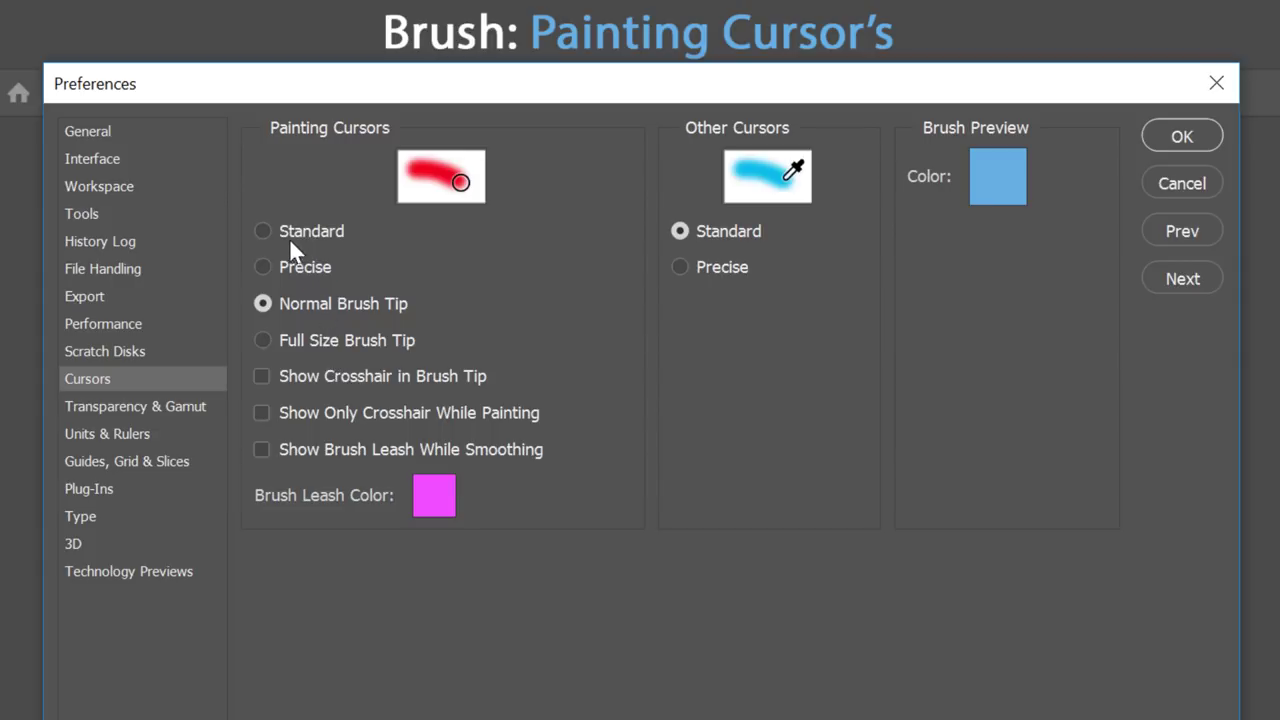
click(262, 230)
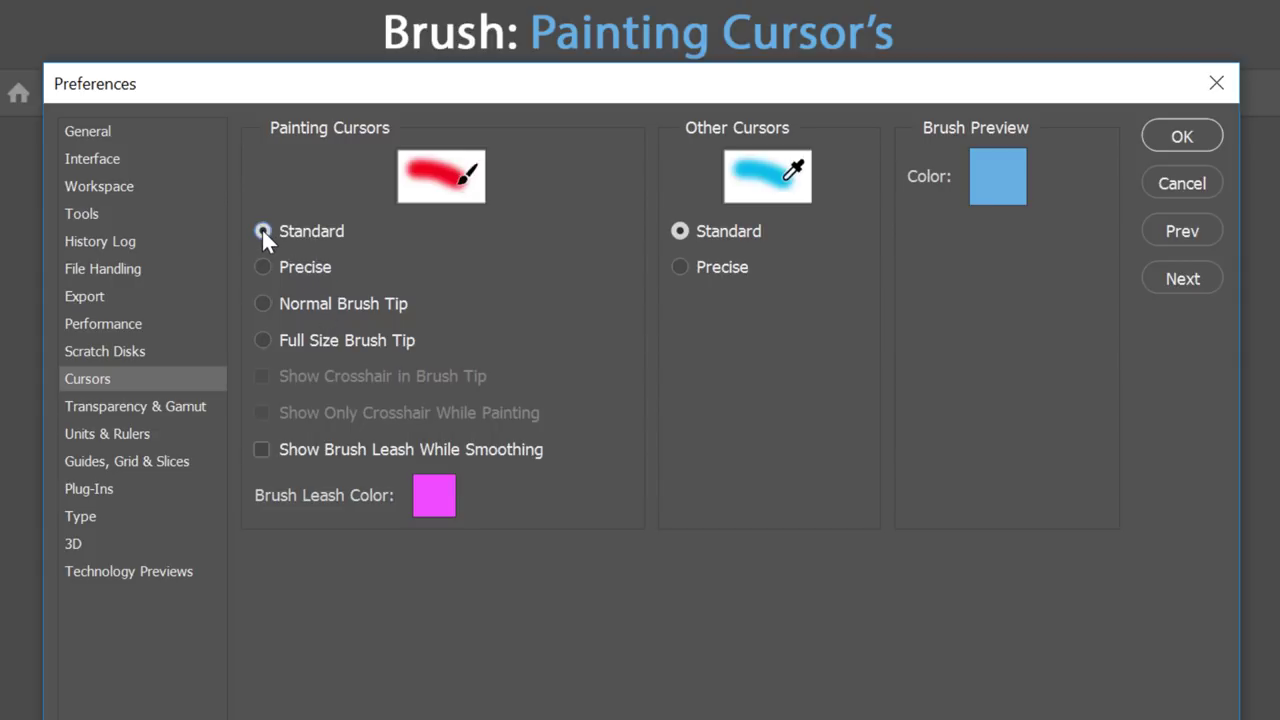
click(1168, 134)
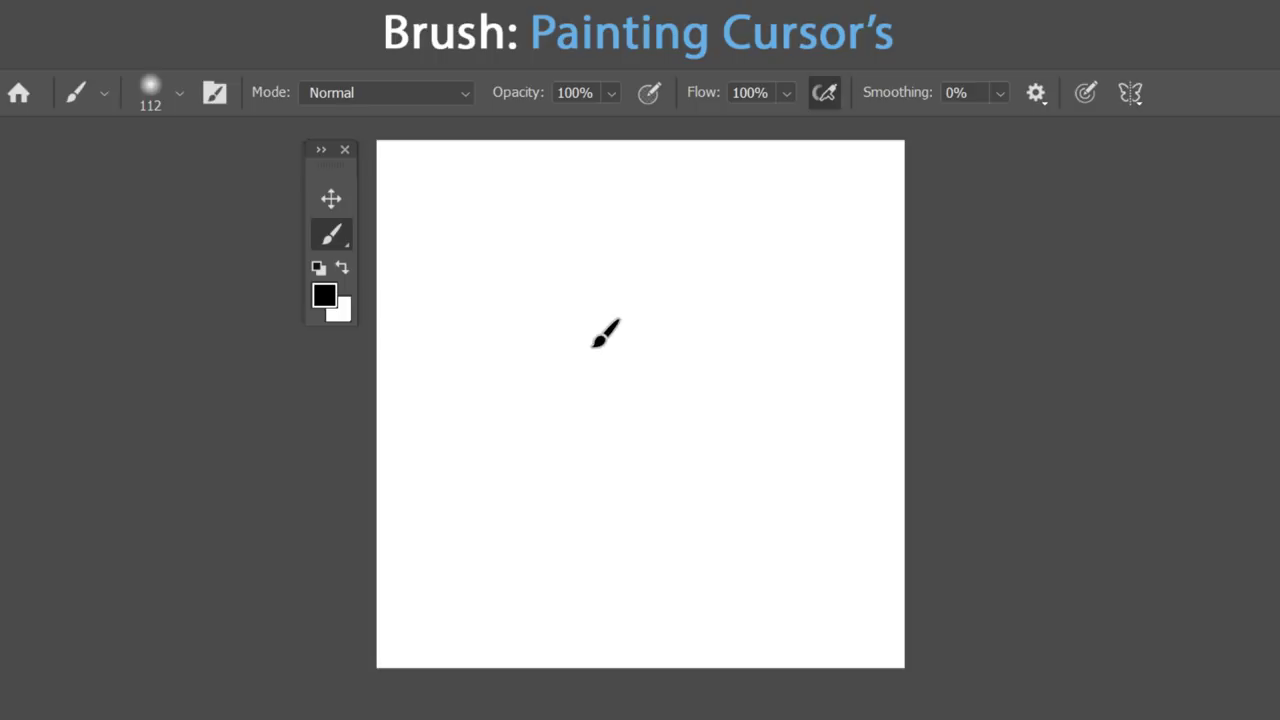
Step: Paint a soft black squiggle on the white canvas to test the cursor, and undo it
mouse_move(596, 343)
mouse_down()
mouse_move(673, 309)
mouse_move(595, 232)
mouse_move(480, 397)
mouse_move(589, 452)
mouse_move(597, 475)
mouse_move(714, 567)
mouse_move(809, 566)
mouse_up()
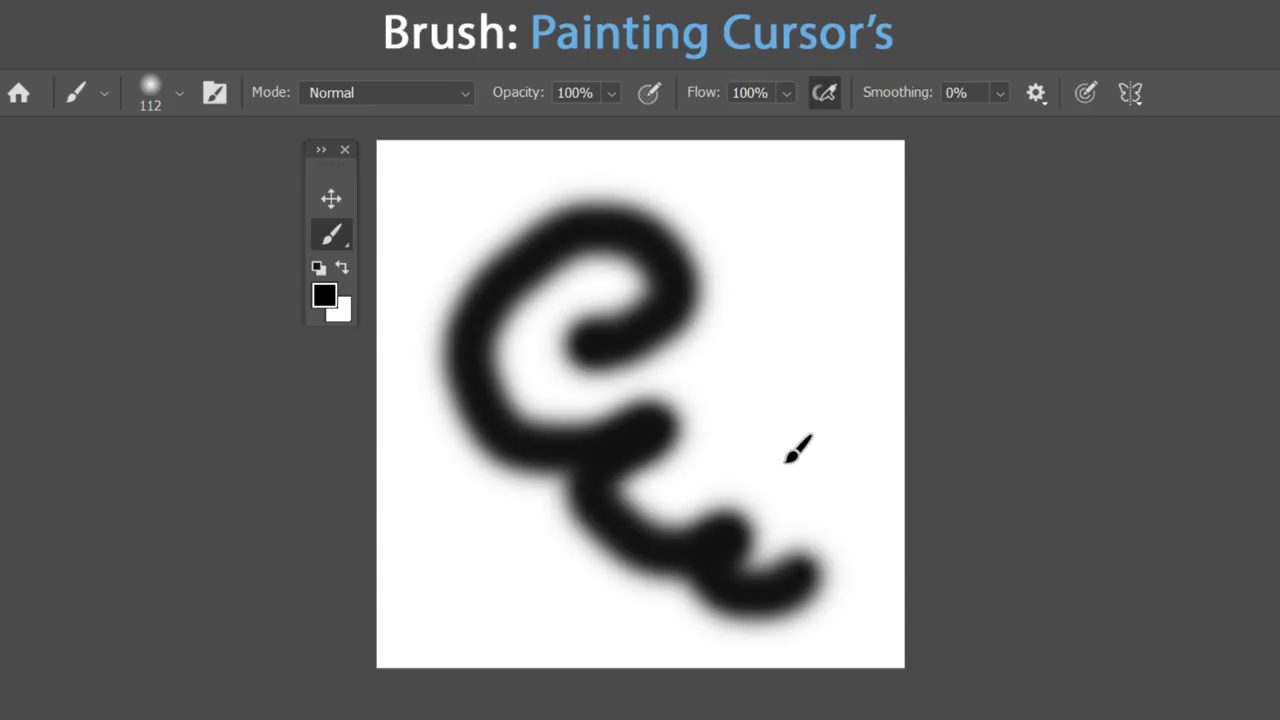
key(ctrl+z)
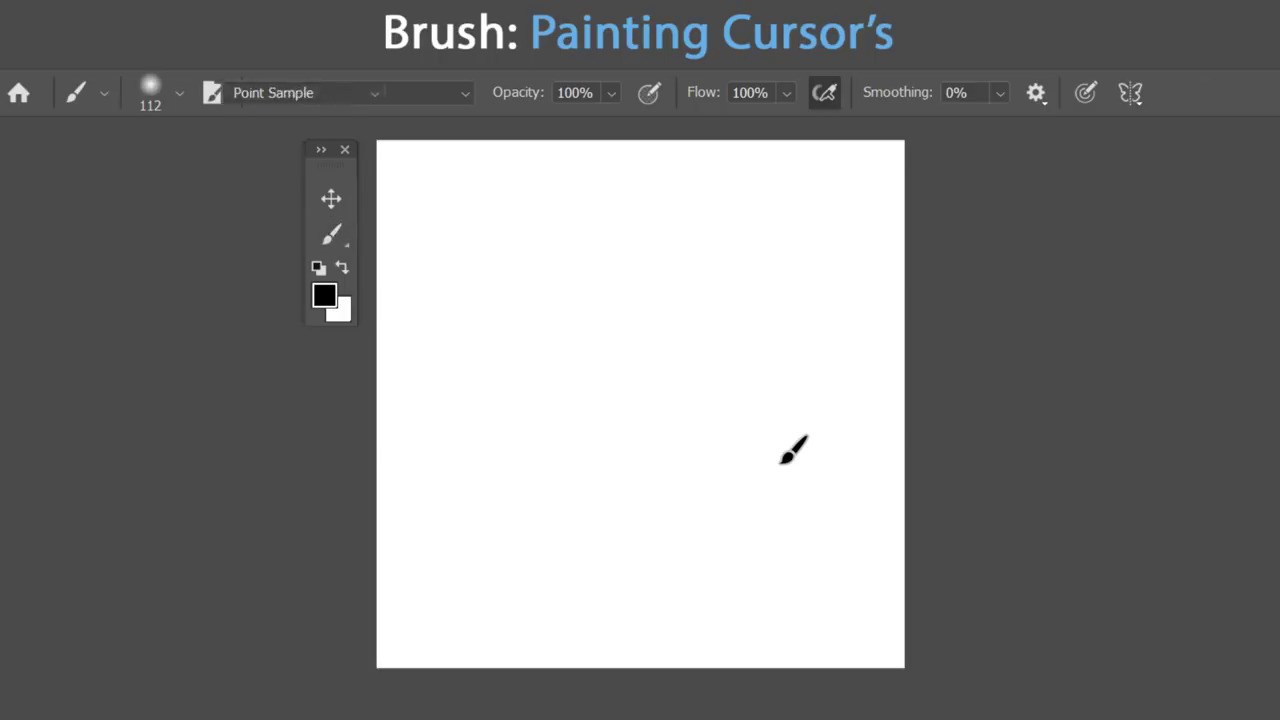
Step: Change the painting cursor to Precise in the Cursors preferences and apply the change
key(ctrl+k)
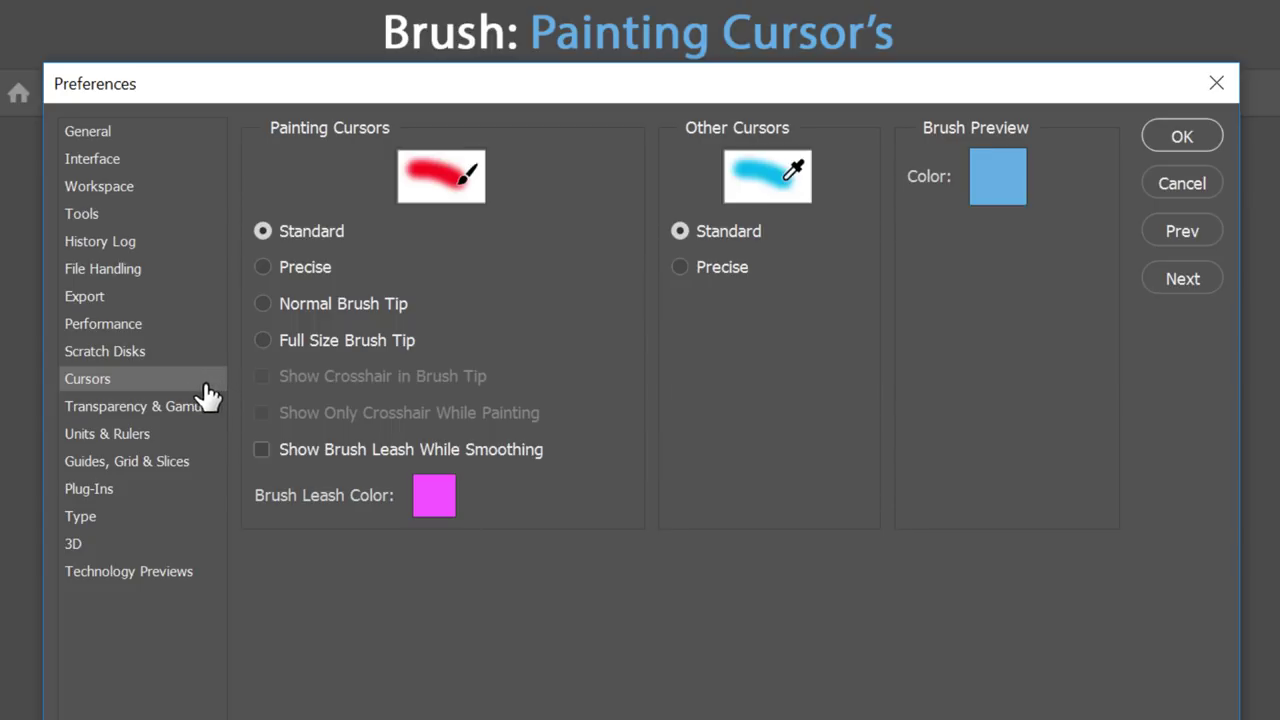
click(262, 267)
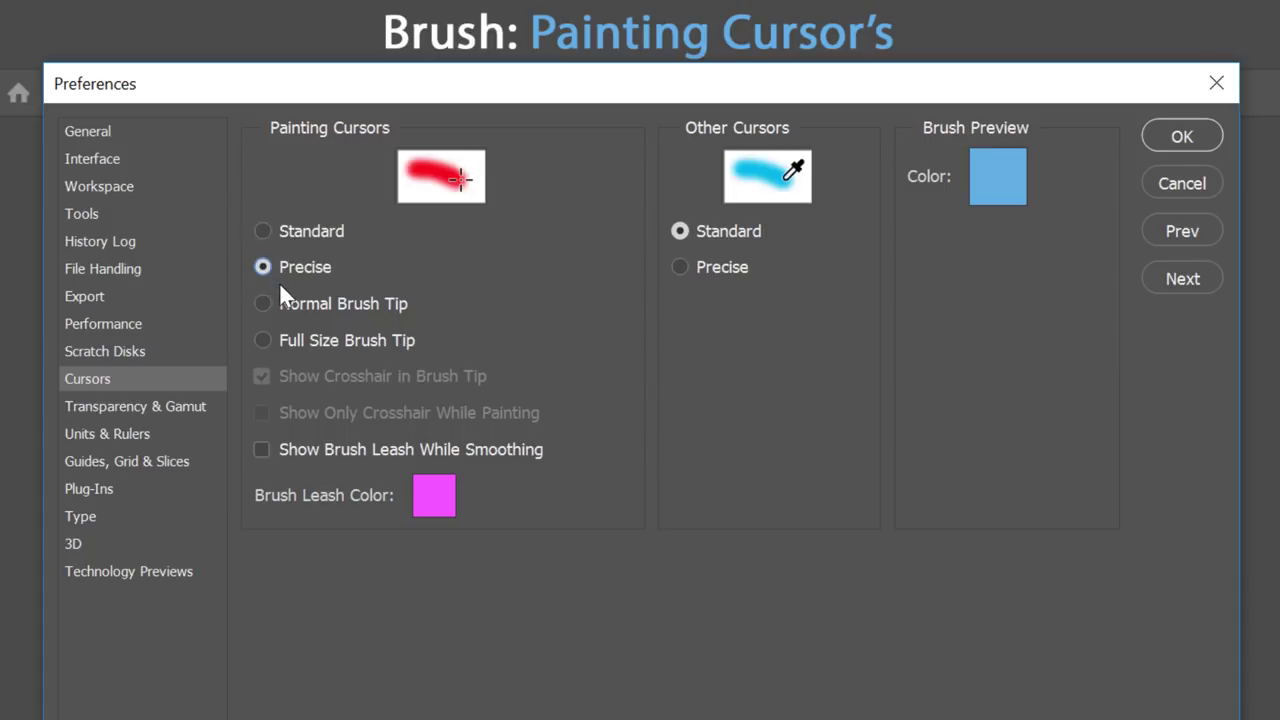
click(1182, 137)
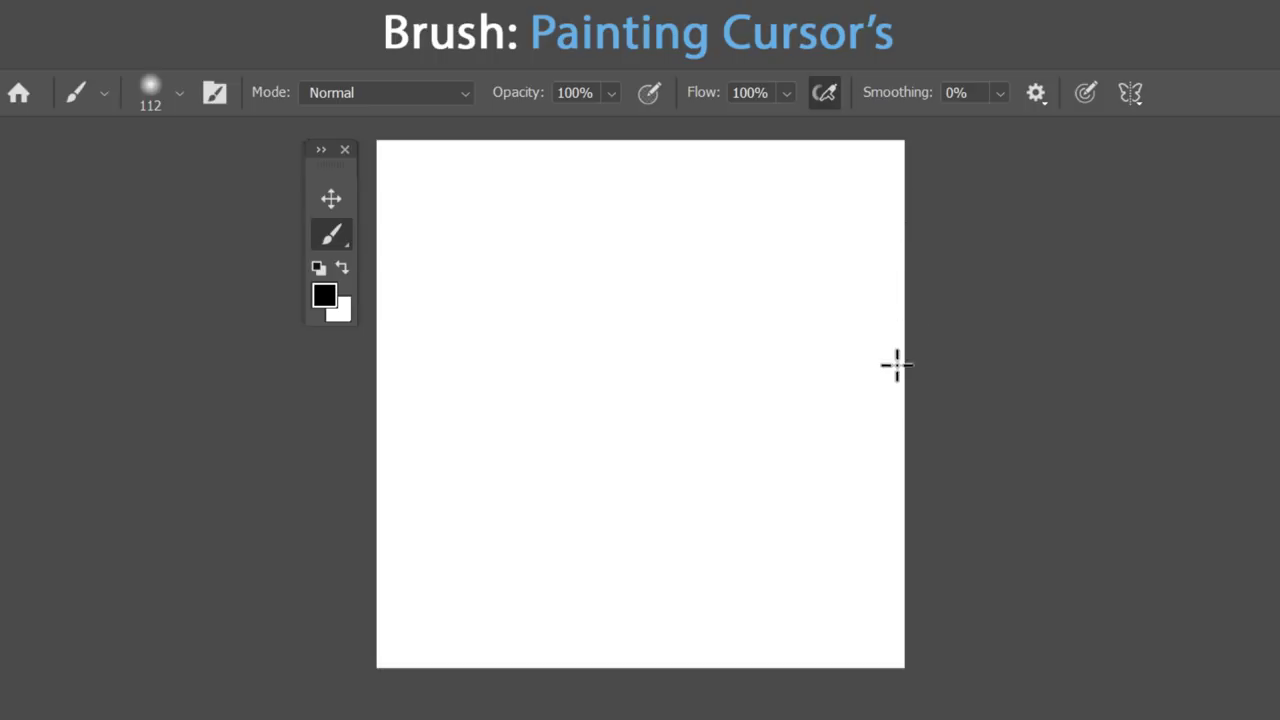
Step: Paint three soft black dots down the right edge of the white canvas to test the cursor, and undo them
click(904, 263)
click(904, 321)
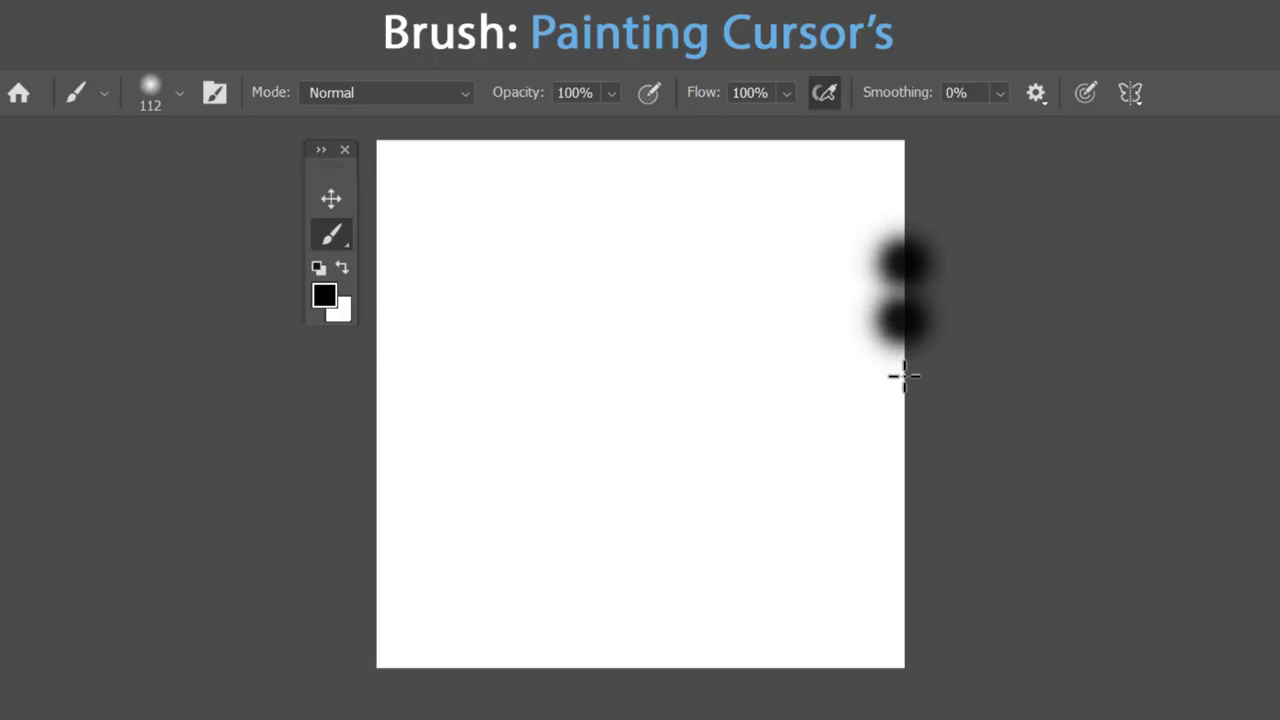
click(904, 376)
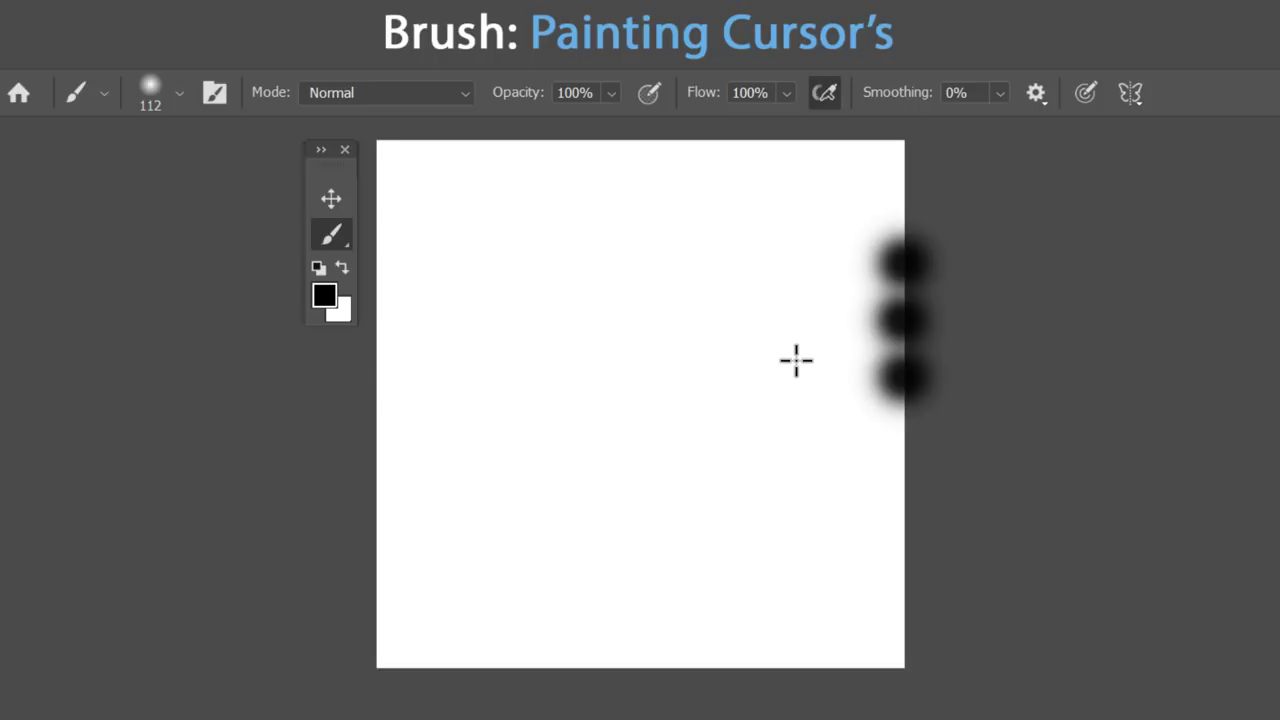
key(ctrl+z)
key(ctrl+z)
key(ctrl+z)
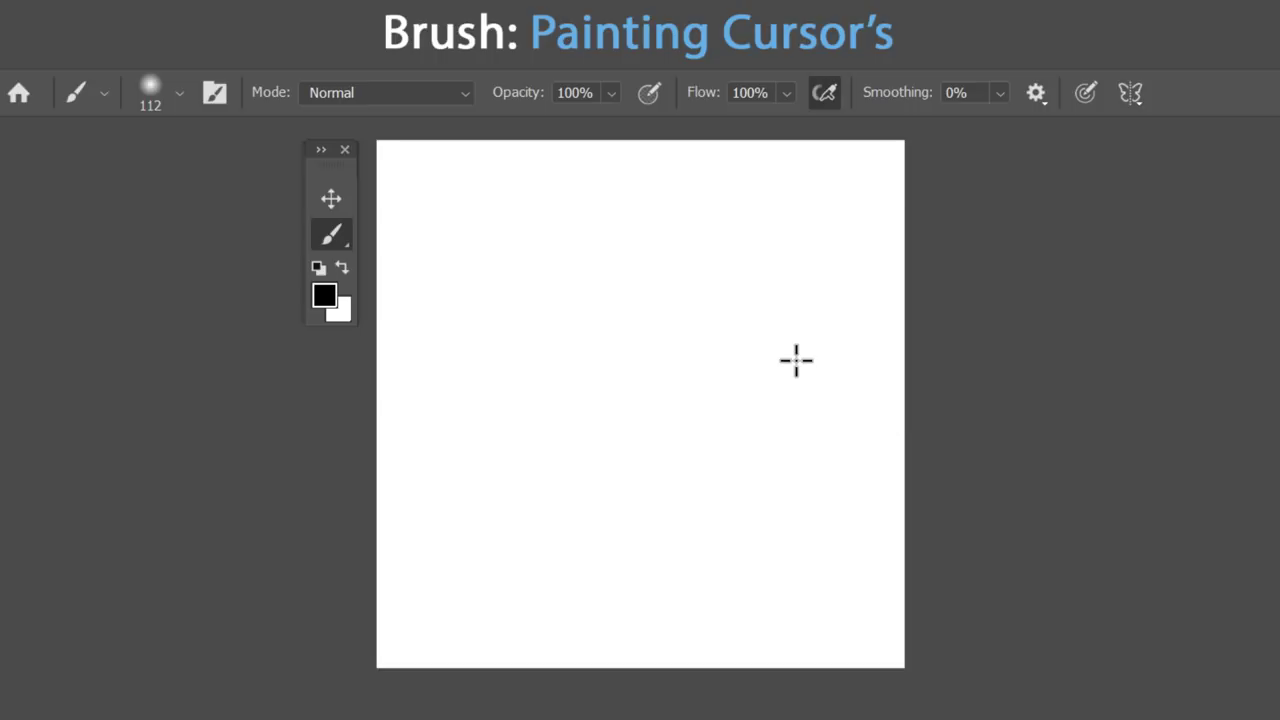
Step: Set the painting cursor to Normal Brush Tip and build up a soft black spot near the canvas center
key(ctrl+k)
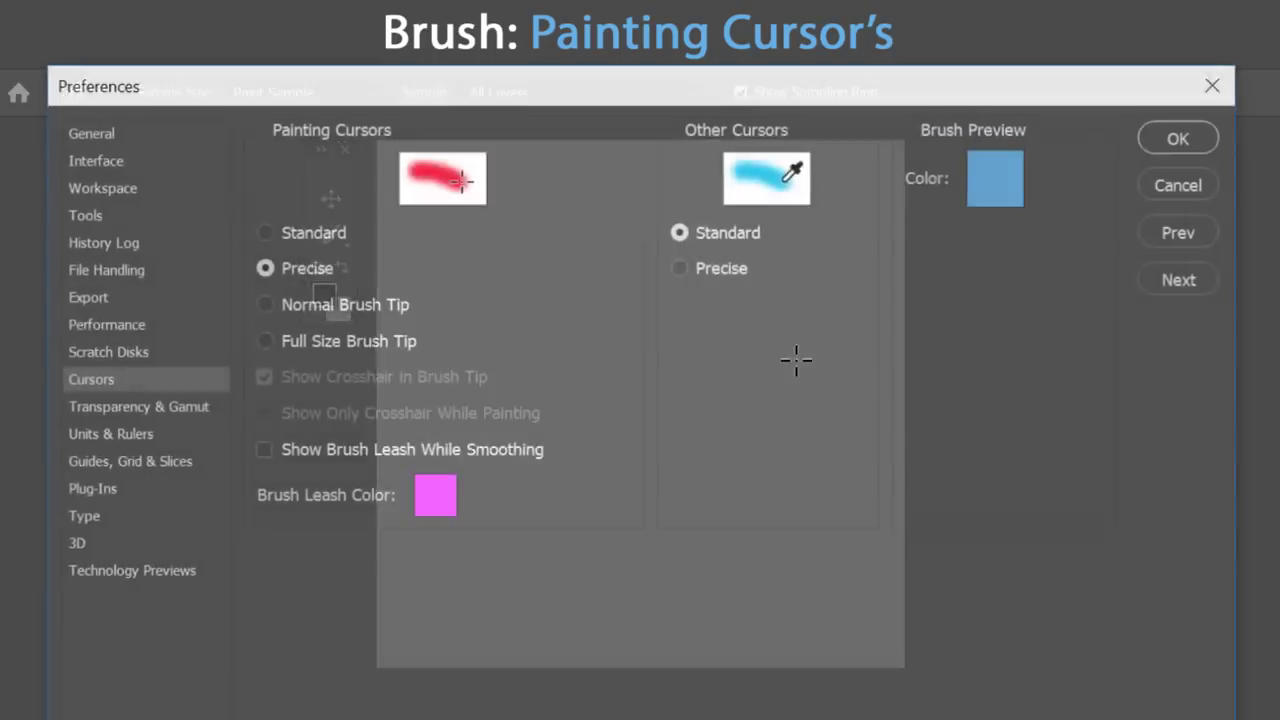
click(260, 300)
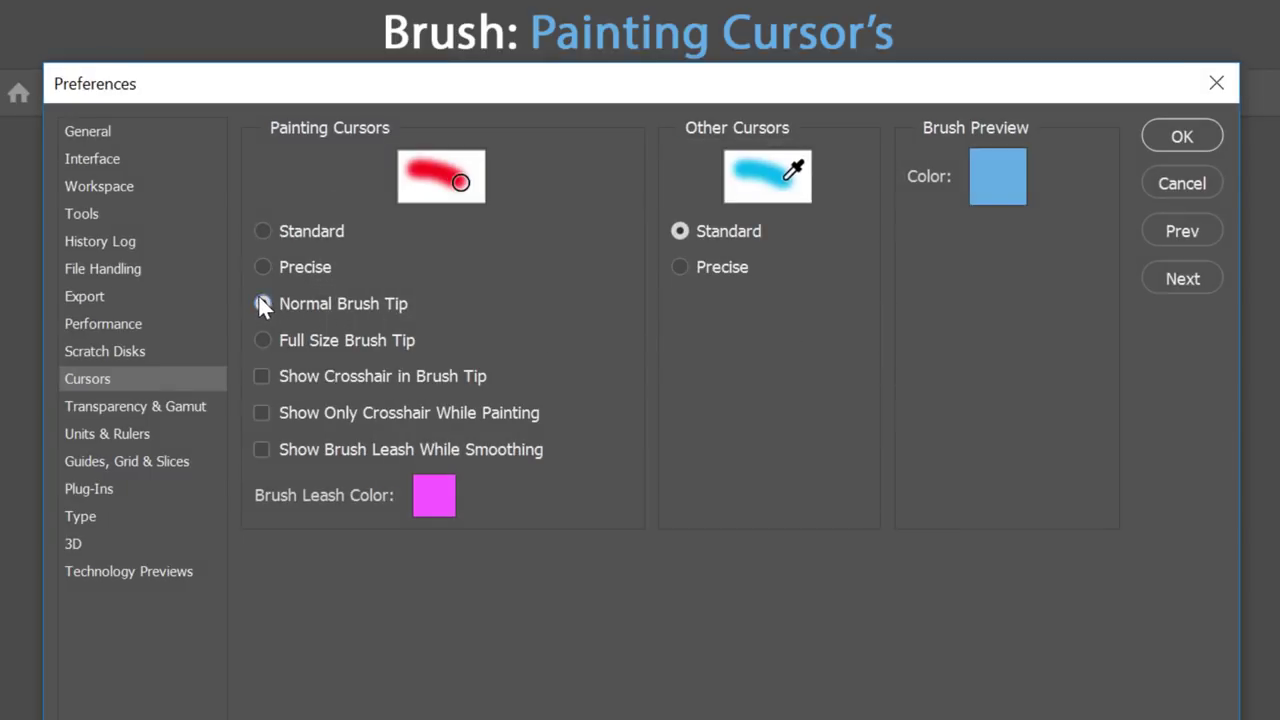
click(1183, 145)
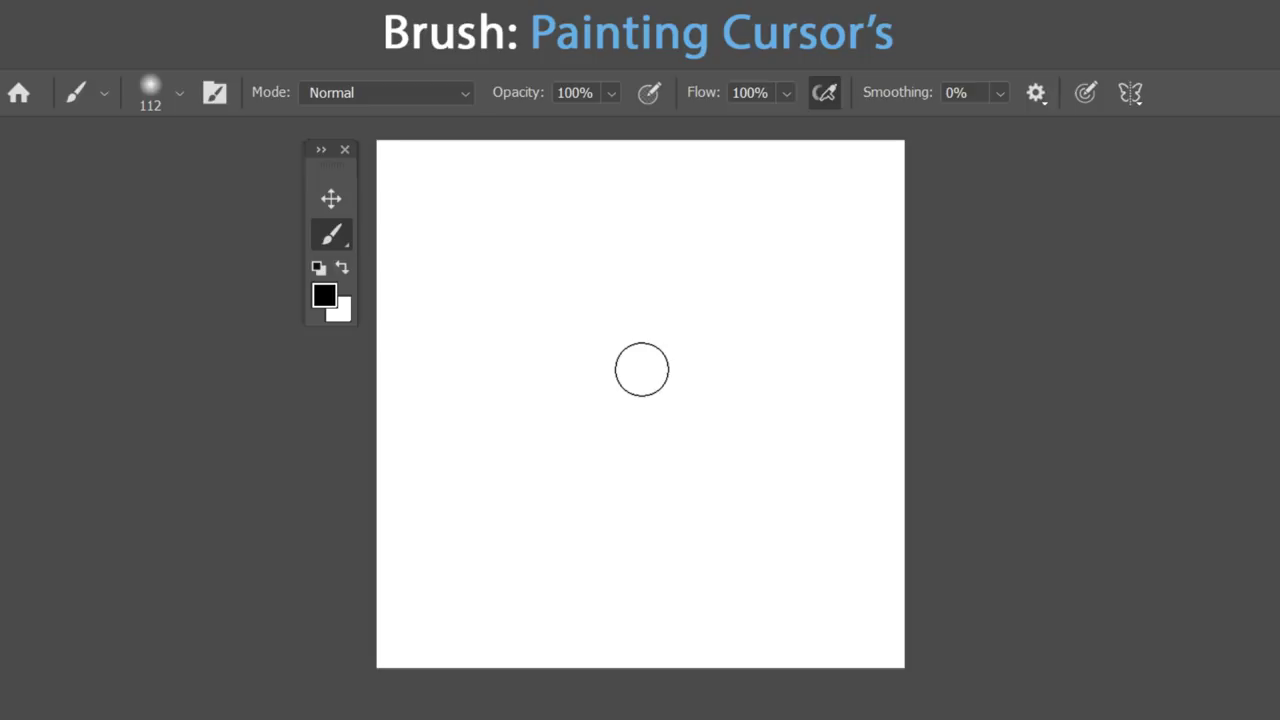
drag(641, 369, 643, 367)
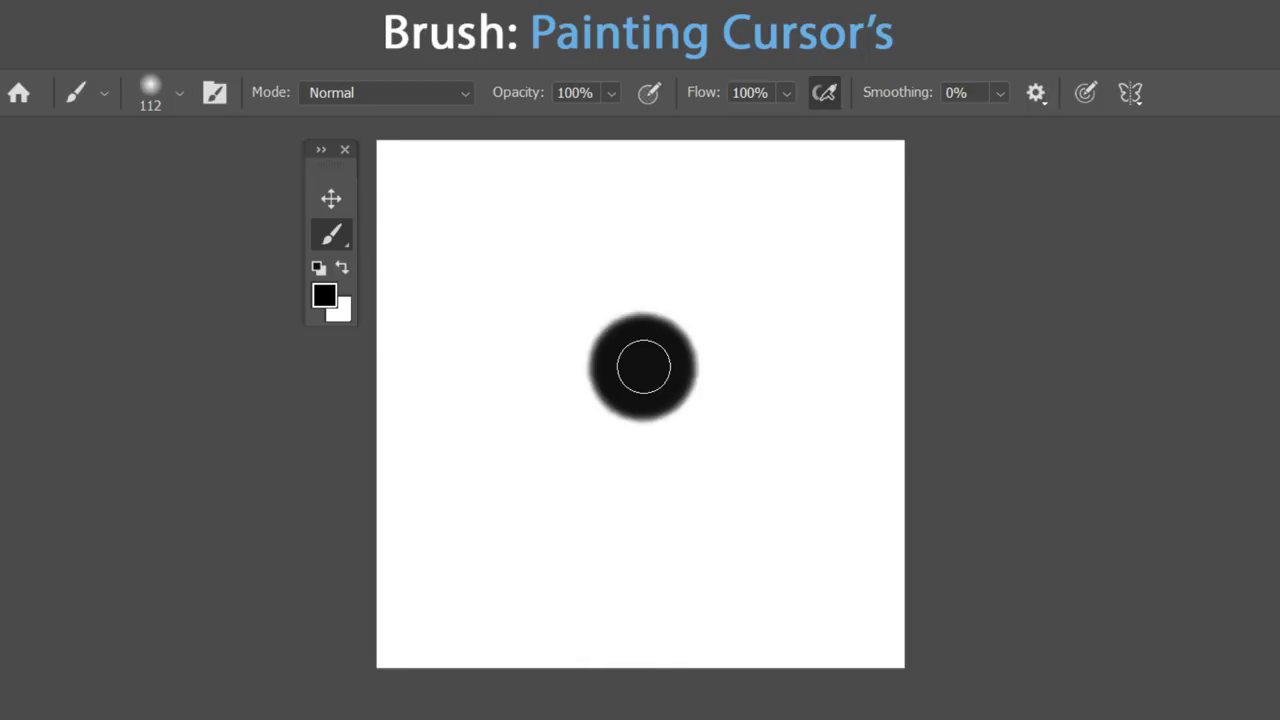
Step: Set the painting cursor to Full Size Brush Tip and build up a second black spot below and left of the first
key(i)
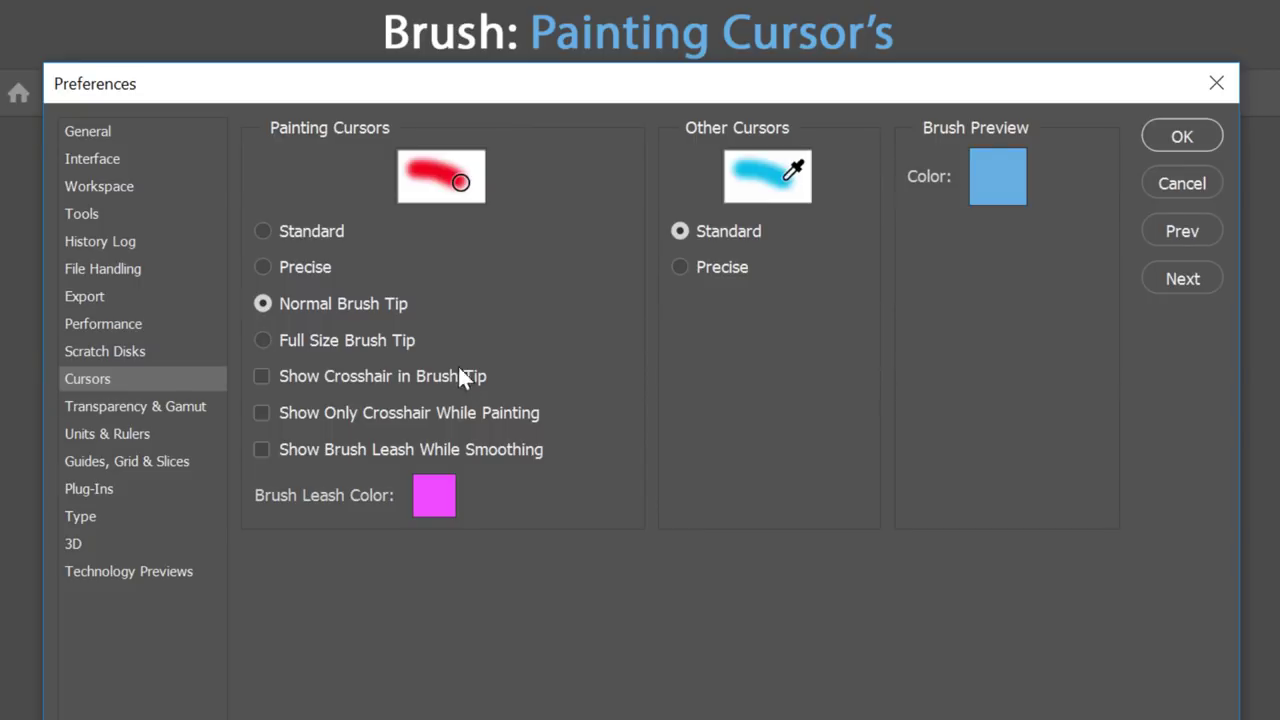
click(258, 342)
click(1152, 140)
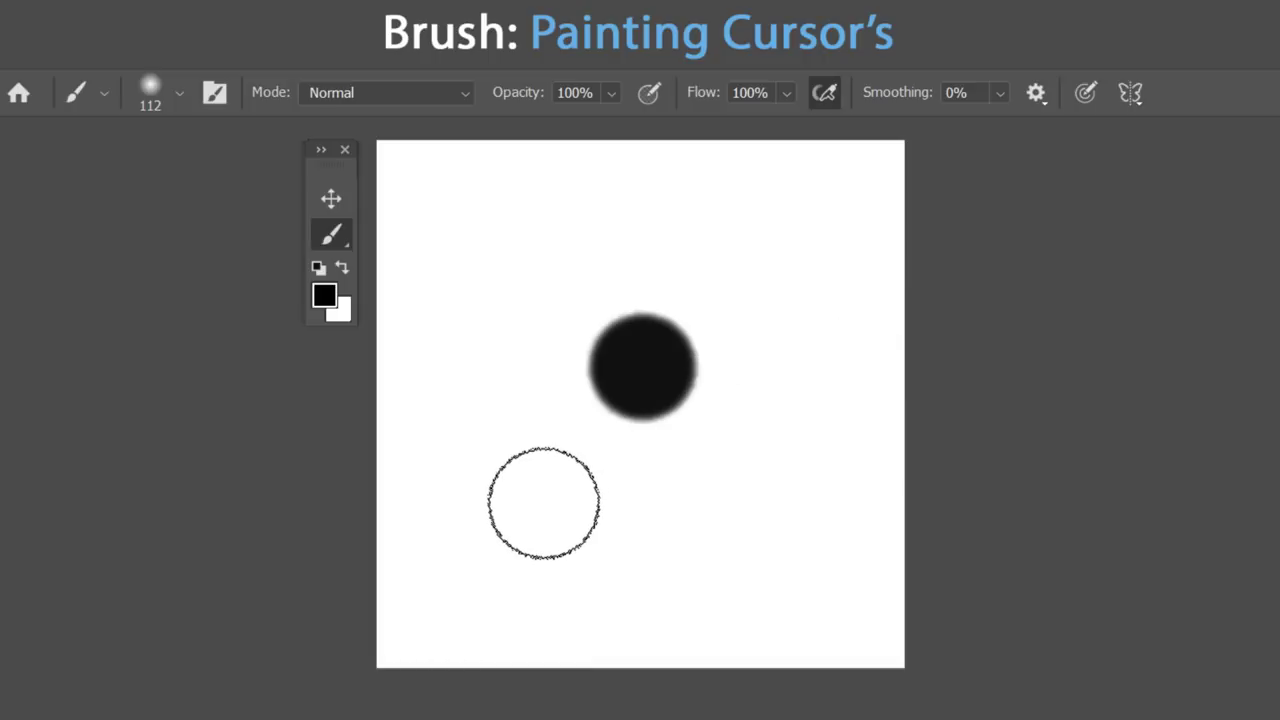
drag(544, 503, 544, 503)
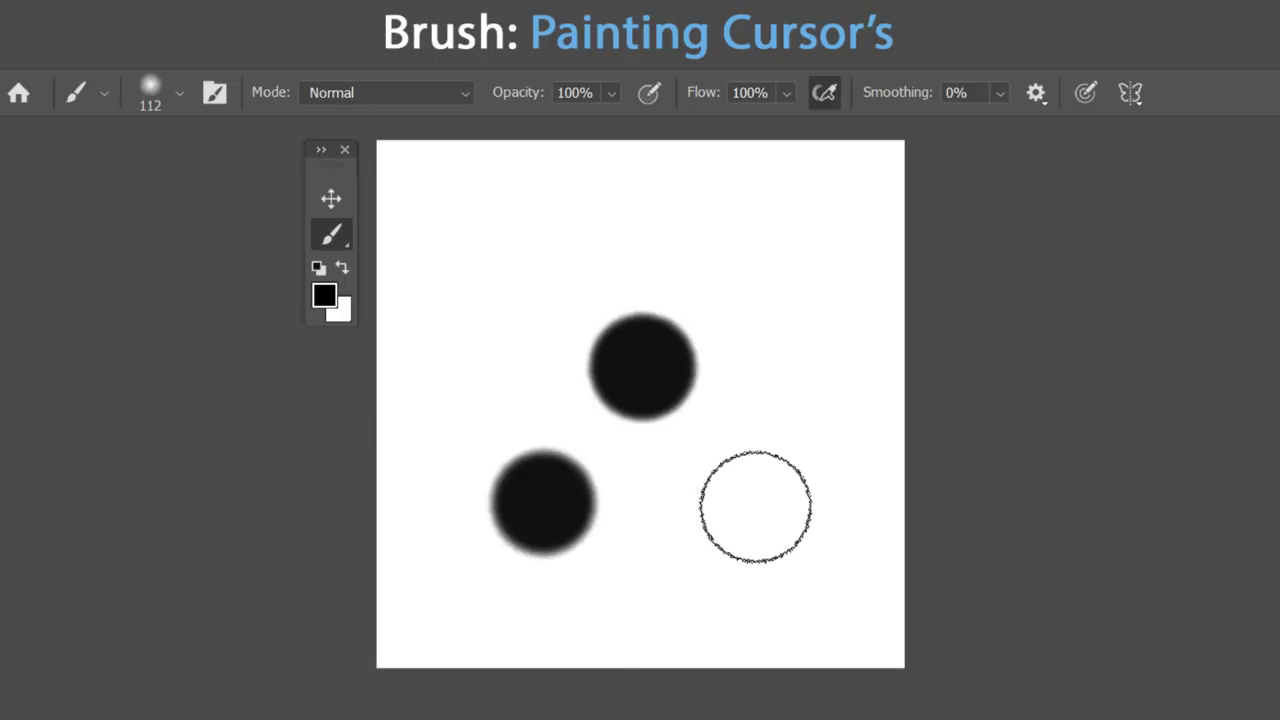
Step: Set the painting cursor to Normal Brush Tip with Show Crosshair in Brush Tip enabled, and apply the preferences
key(ctrl+k)
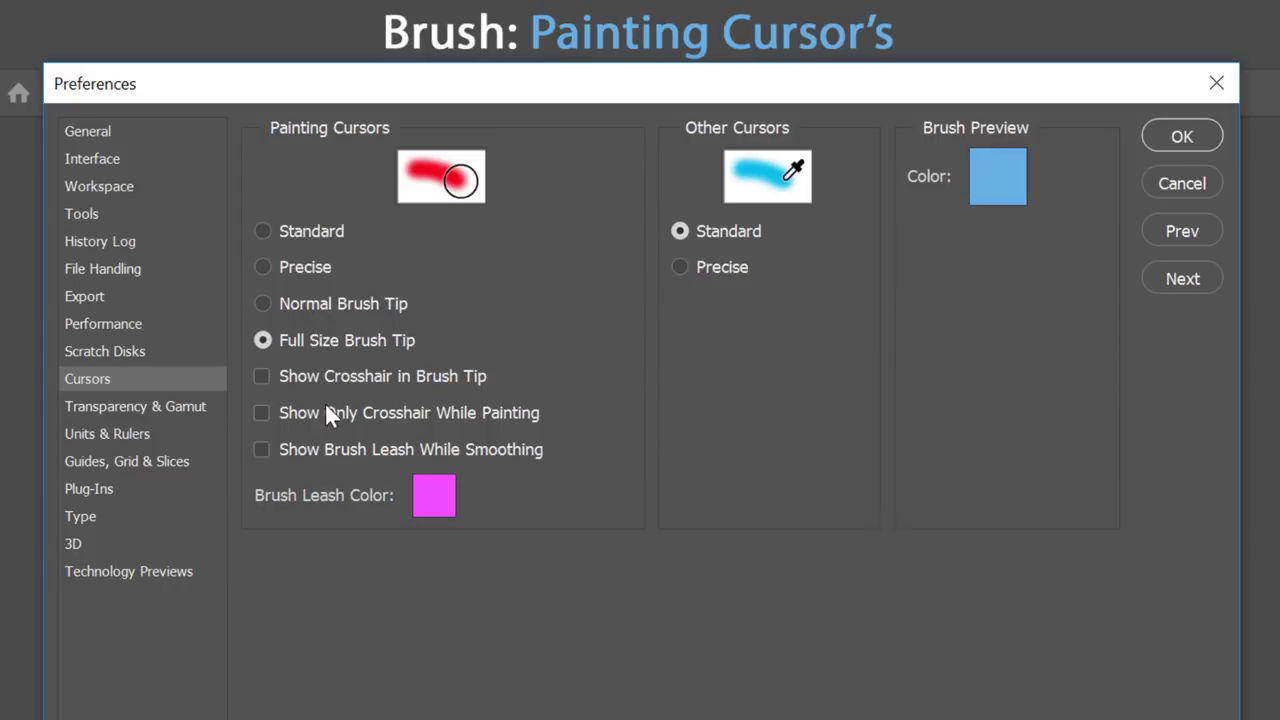
click(262, 304)
click(263, 378)
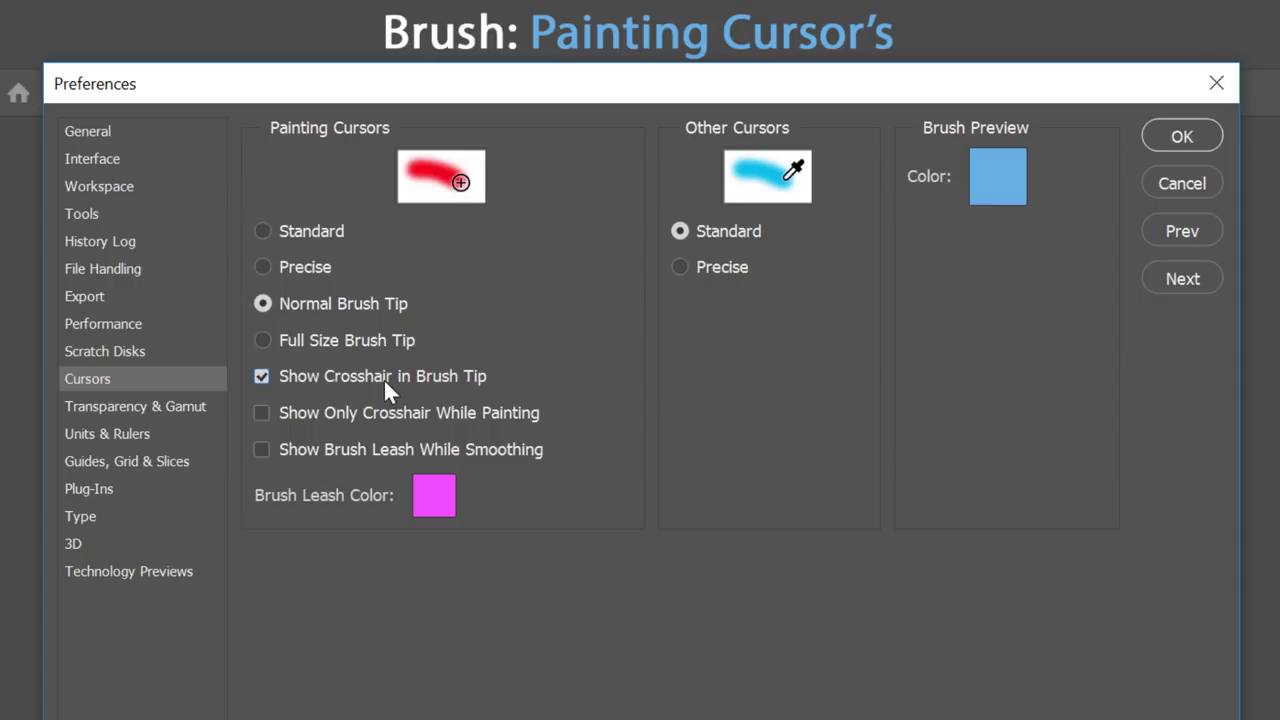
click(1153, 134)
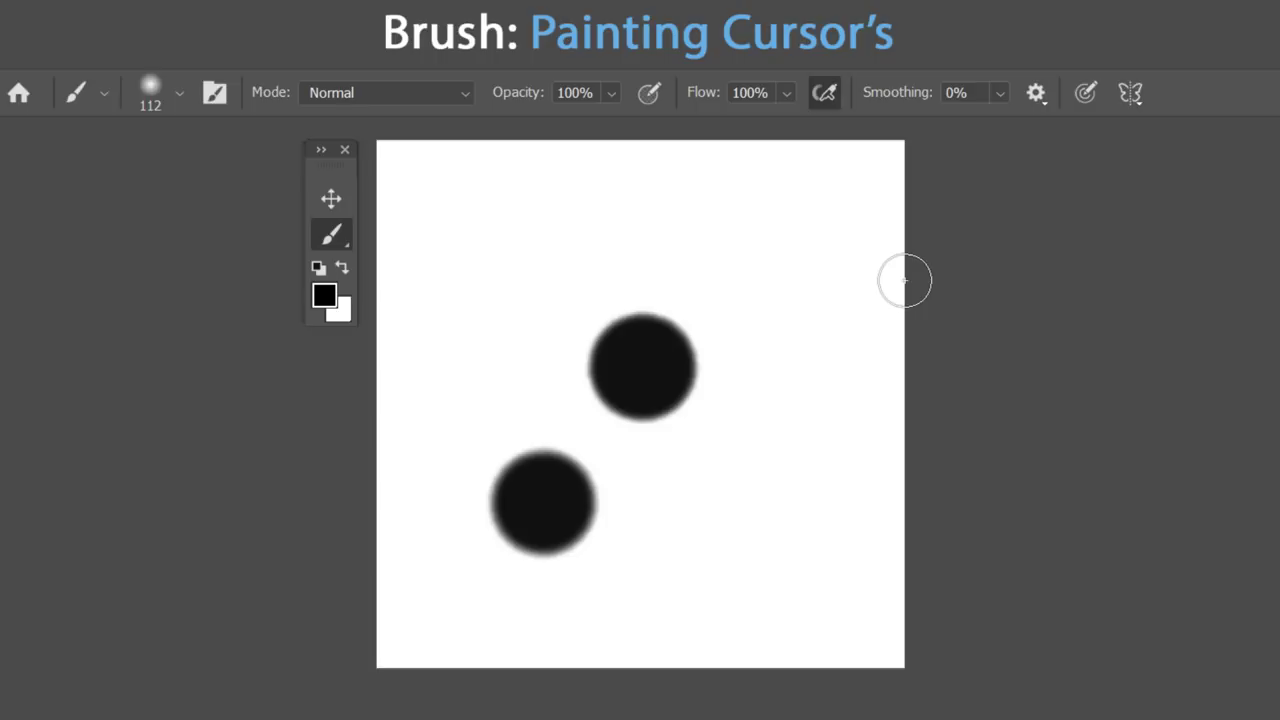
Step: Paint three soft black dots centered on the right edge of the white canvas, spaced vertically
drag(905, 280, 905, 280)
drag(908, 365, 905, 362)
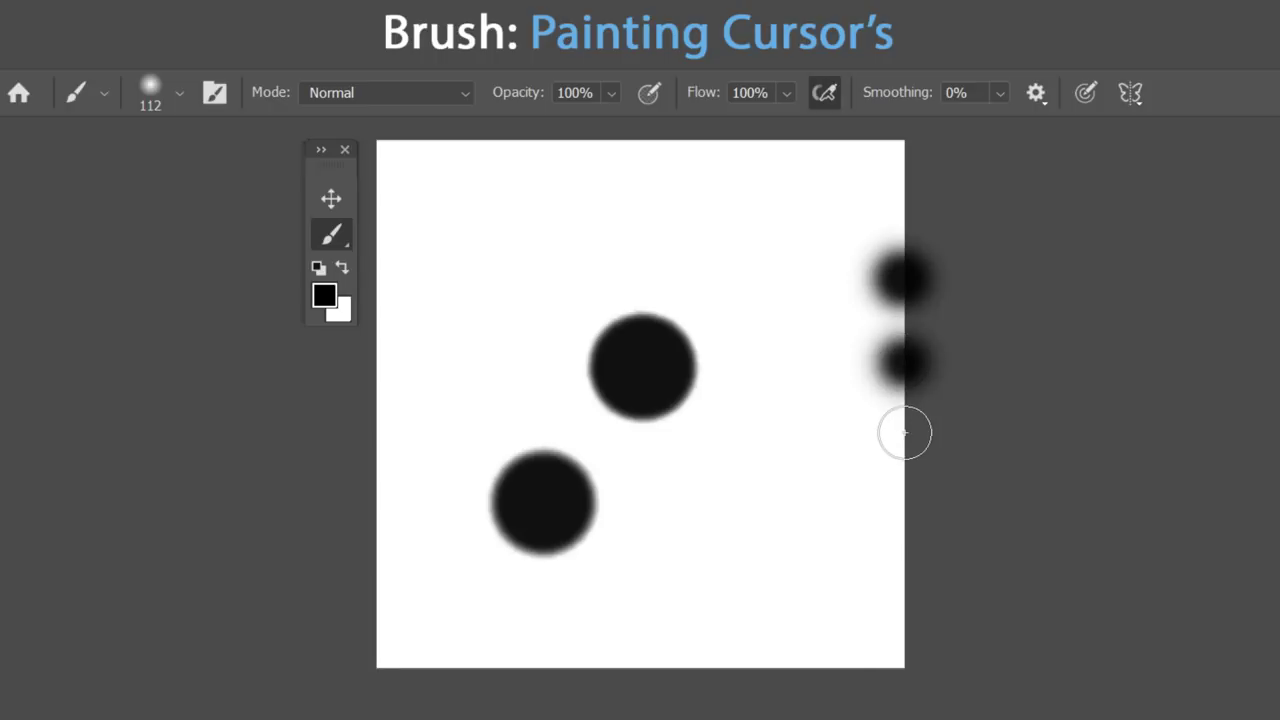
drag(905, 433, 905, 433)
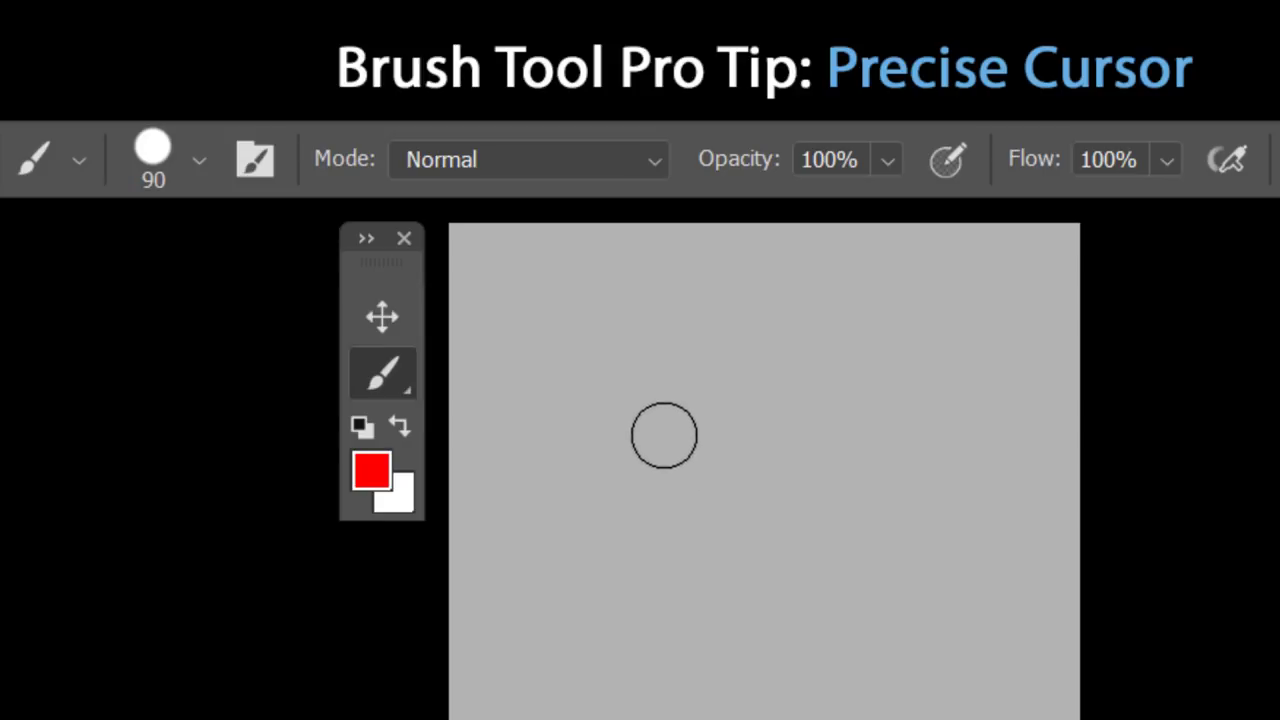
Step: Toggle the precise cursor on and off, and paint a wavy red stroke across the gray canvas
key(Caps_Lock)
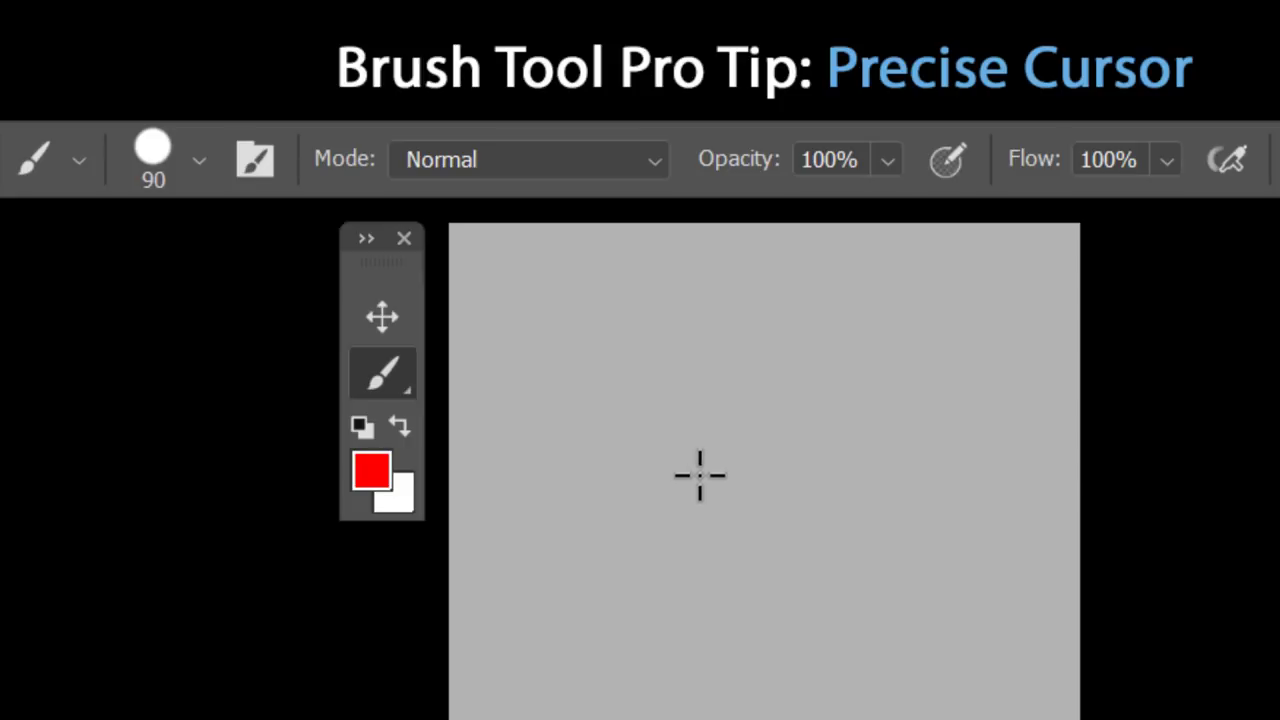
key(Caps_Lock)
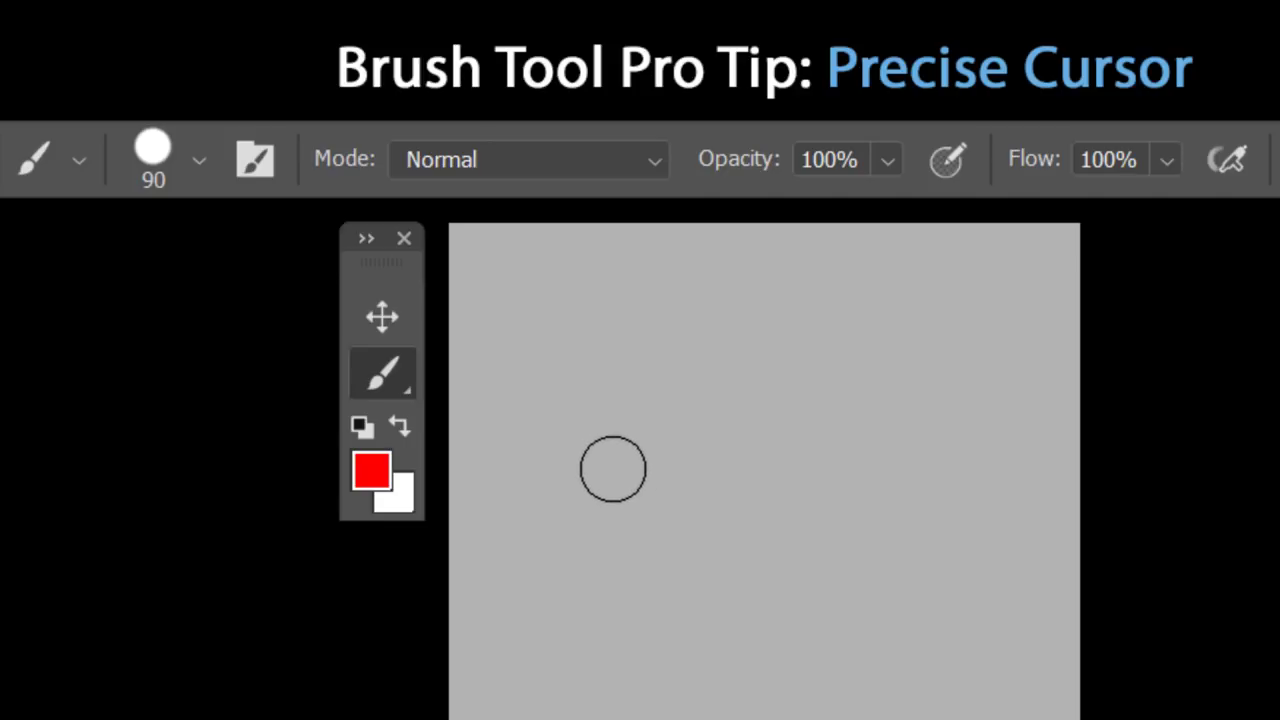
mouse_move(535, 628)
mouse_down()
mouse_move(550, 574)
mouse_move(609, 504)
mouse_move(697, 520)
mouse_move(762, 574)
mouse_move(851, 583)
mouse_move(914, 535)
mouse_move(964, 457)
mouse_move(1058, 514)
mouse_up()
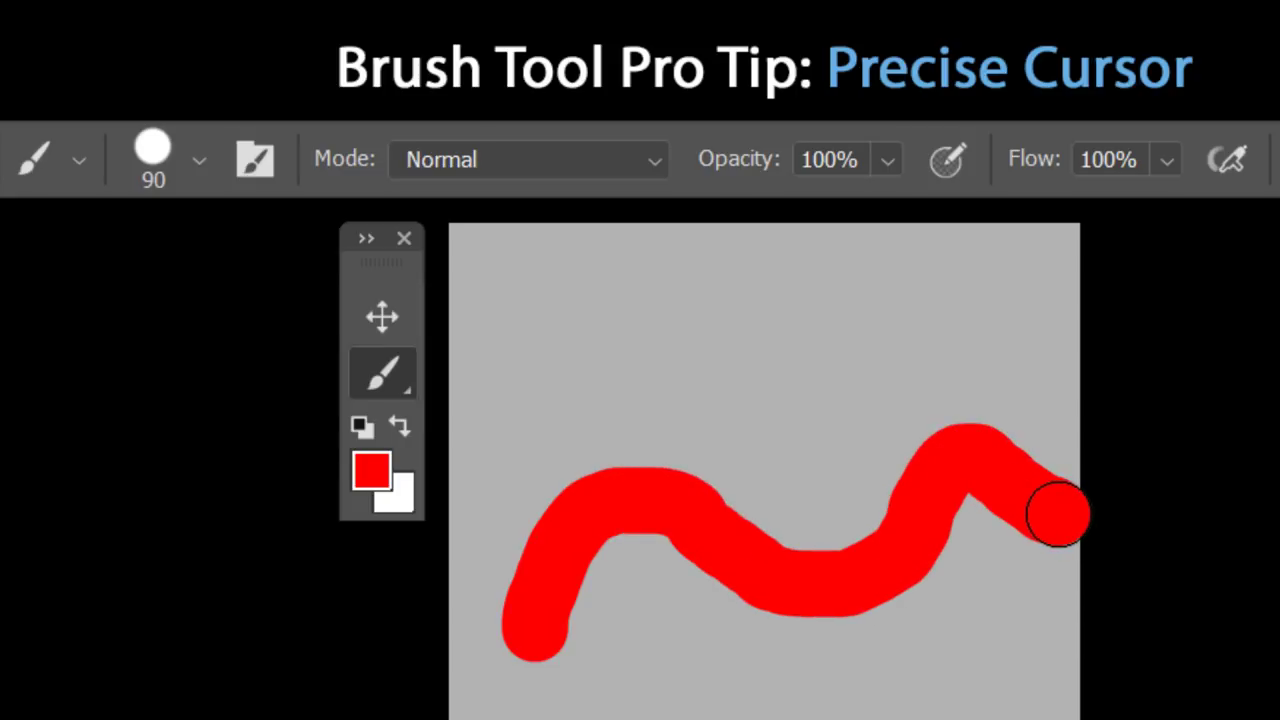
Step: Turn on the precise cursor, paint a vertical red stroke along the gray canvas's right edge, and restore the brush-tip cursor
key(Caps_Lock)
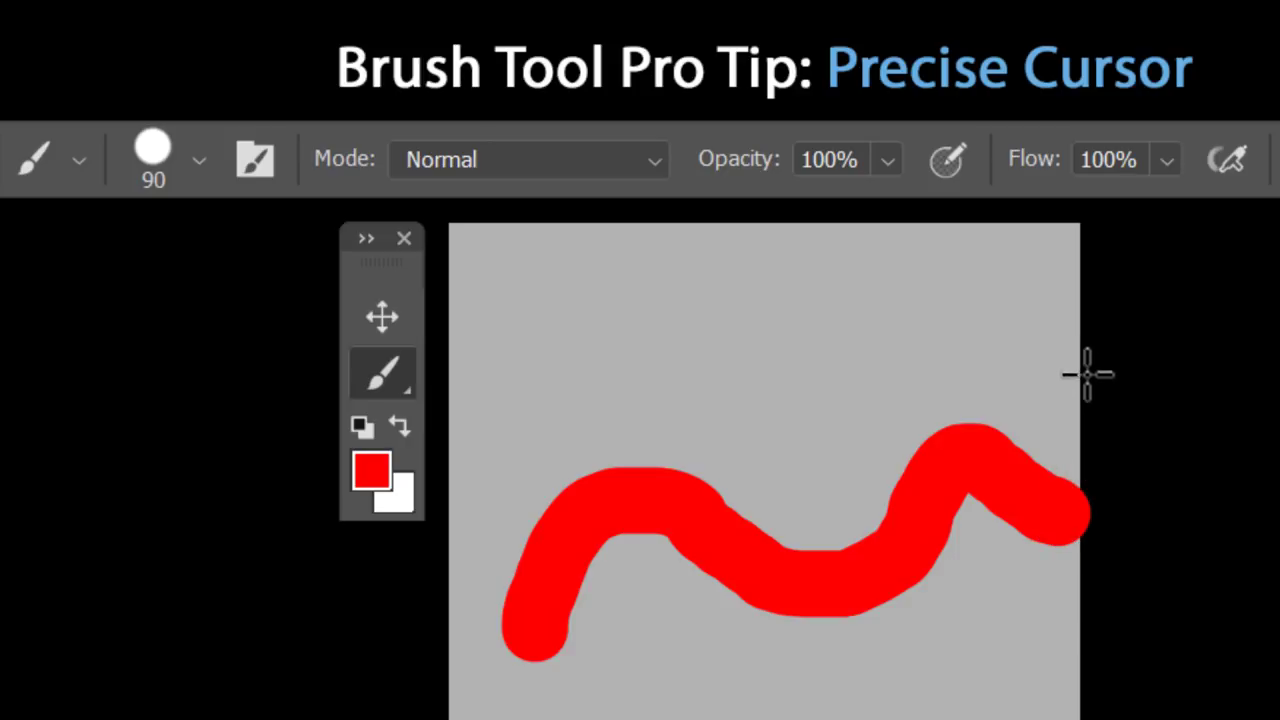
mouse_move(1083, 371)
mouse_down()
mouse_move(1103, 452)
mouse_move(1086, 615)
mouse_up()
key(Caps_Lock)
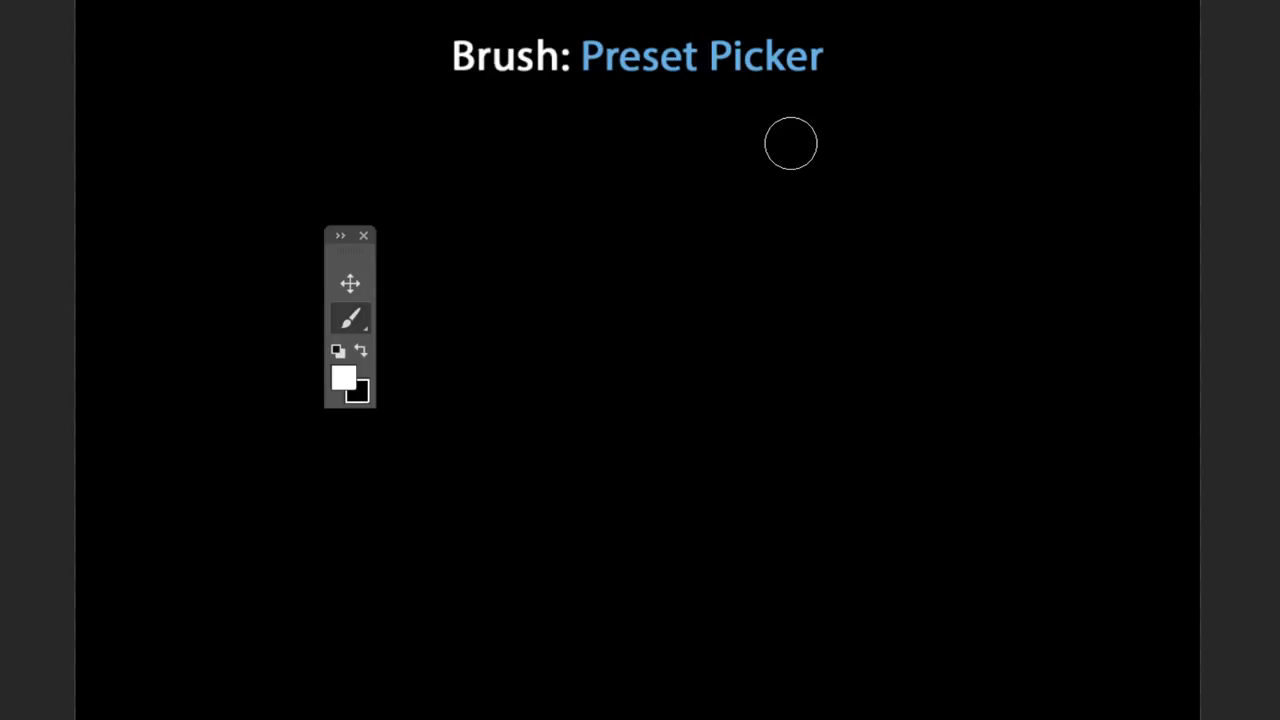
Step: Choose the Kyle's Spatter Brushes - Spatter Bot Tilt preset from the Special Effects Brushes group
right_click(790, 143)
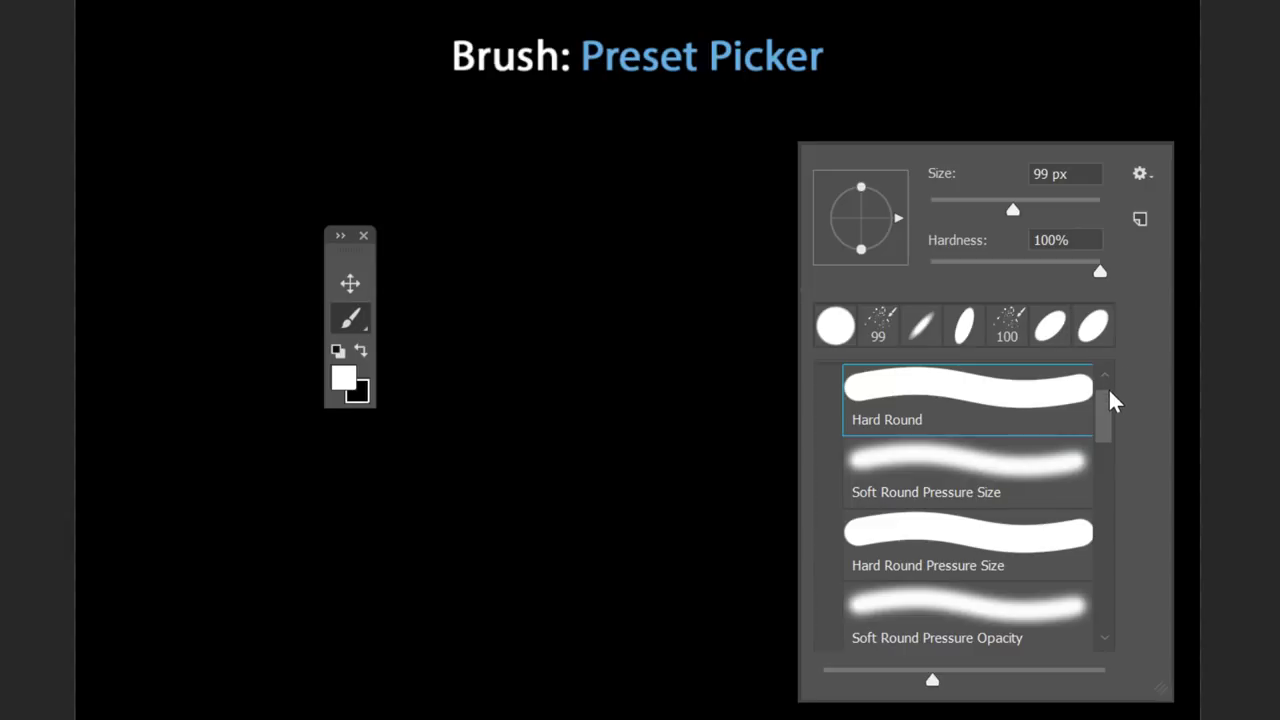
scroll(1106, 389, up, 1)
scroll(1104, 394, down, 3)
drag(1102, 408, 1099, 504)
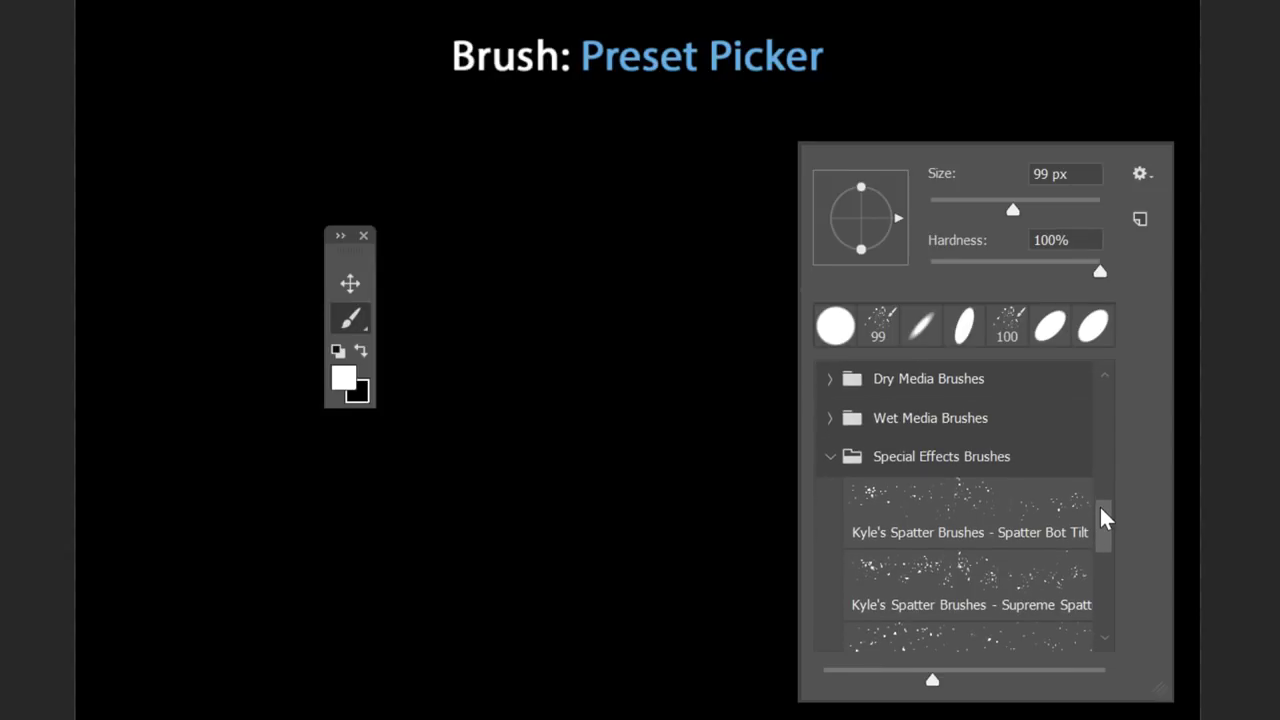
click(957, 525)
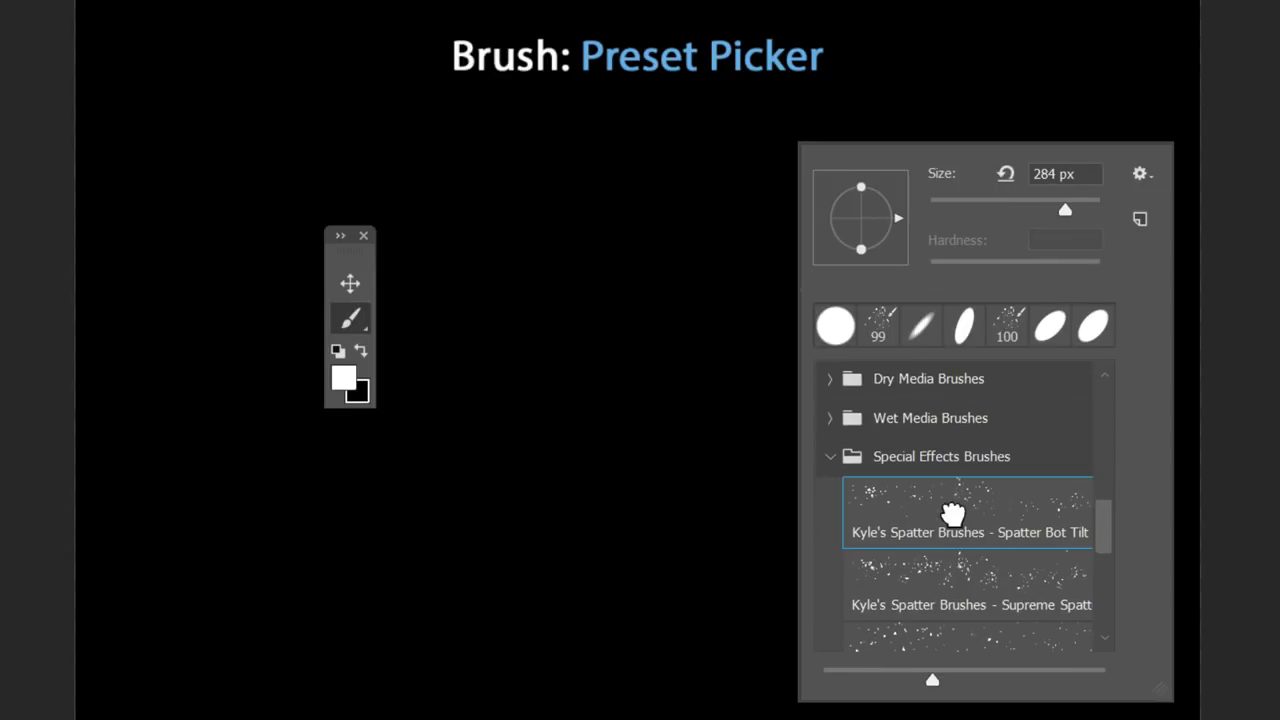
Step: Reduce the spatter brush's size and paint white speckles across the black canvas
drag(1001, 213, 973, 211)
drag(471, 166, 631, 226)
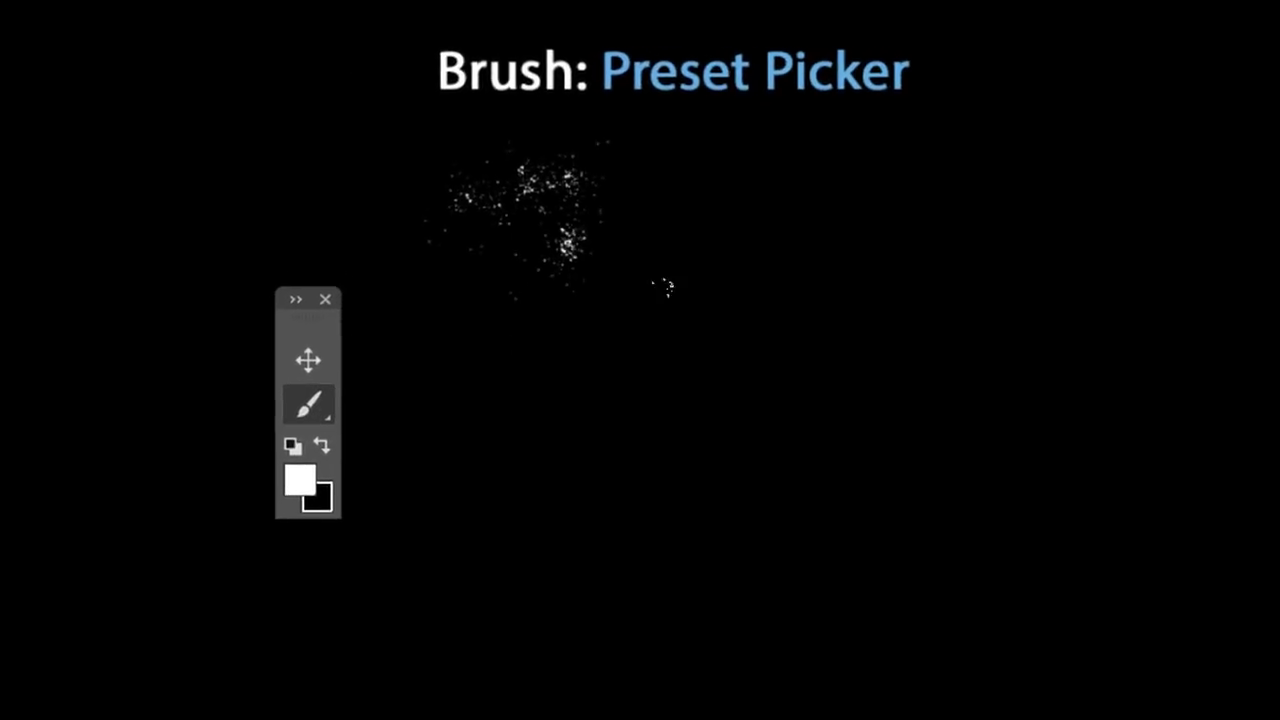
mouse_move(665, 287)
mouse_down()
mouse_move(648, 447)
mouse_move(660, 615)
mouse_move(860, 635)
mouse_move(930, 521)
mouse_move(826, 338)
mouse_up()
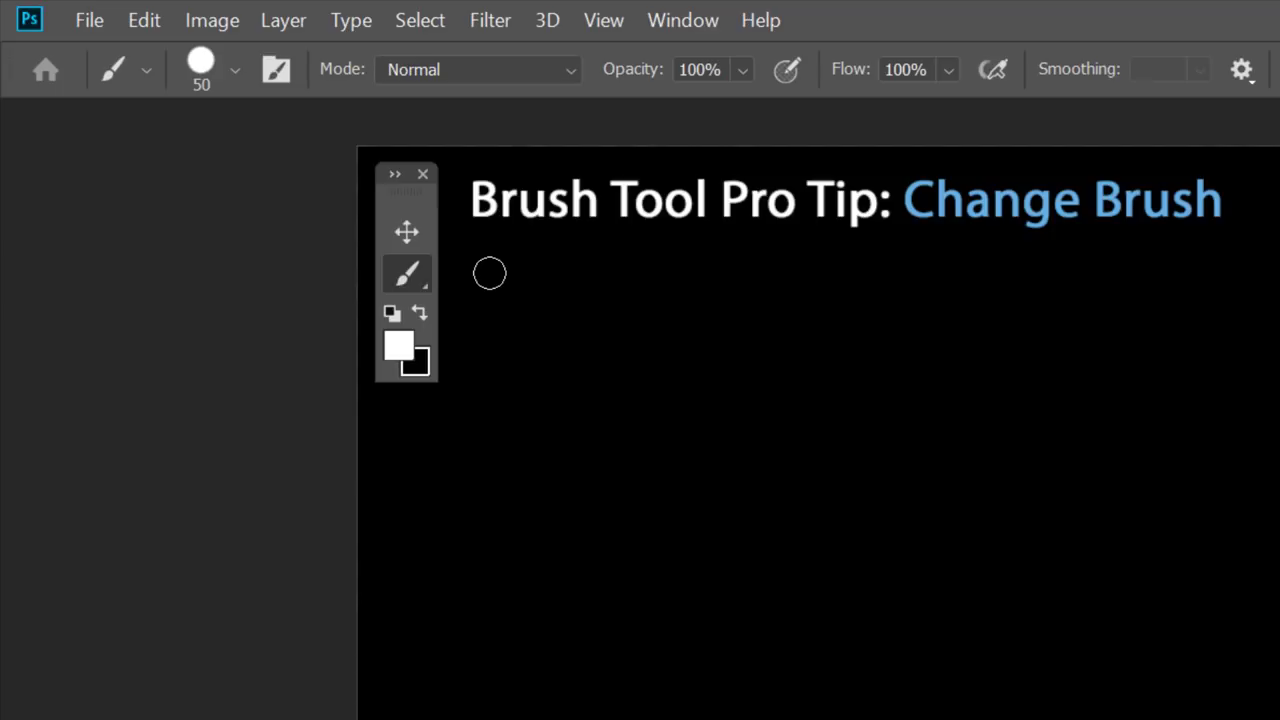
Step: Show the Brushes panel and step two presets forward from Hard Round, then one back to Soft Round Pressure Size
click(700, 20)
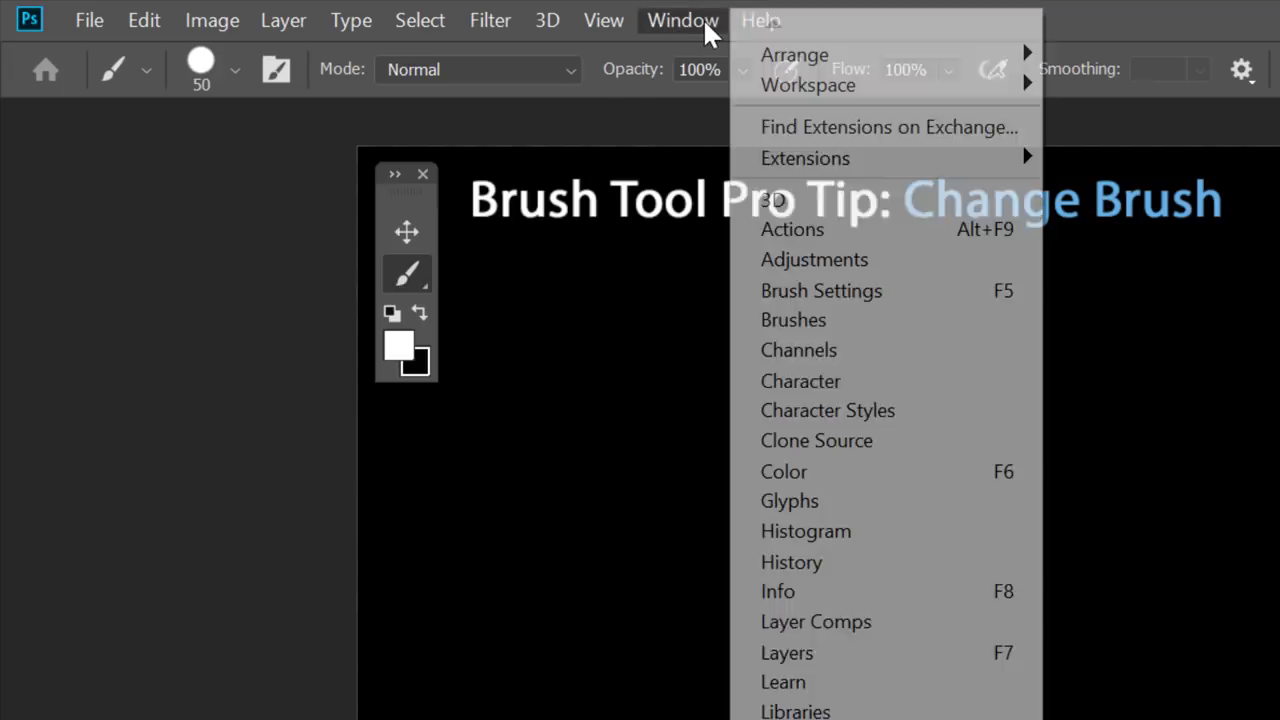
click(846, 320)
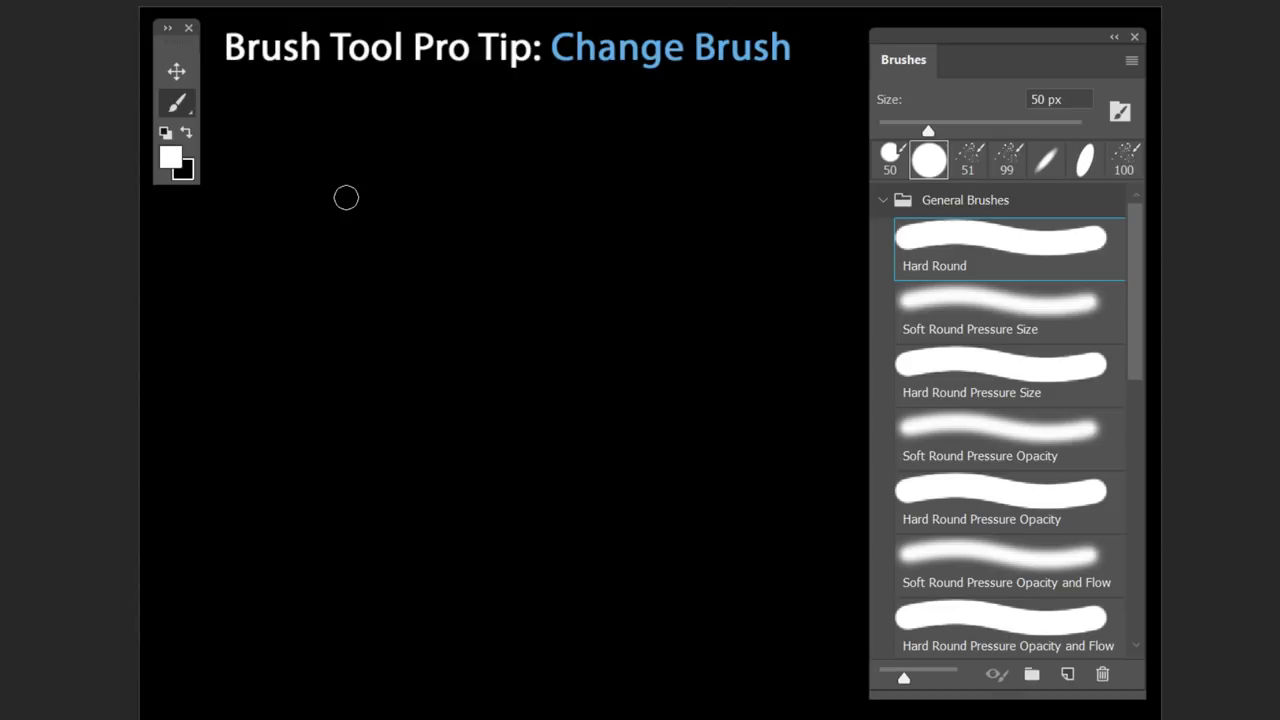
key(period)
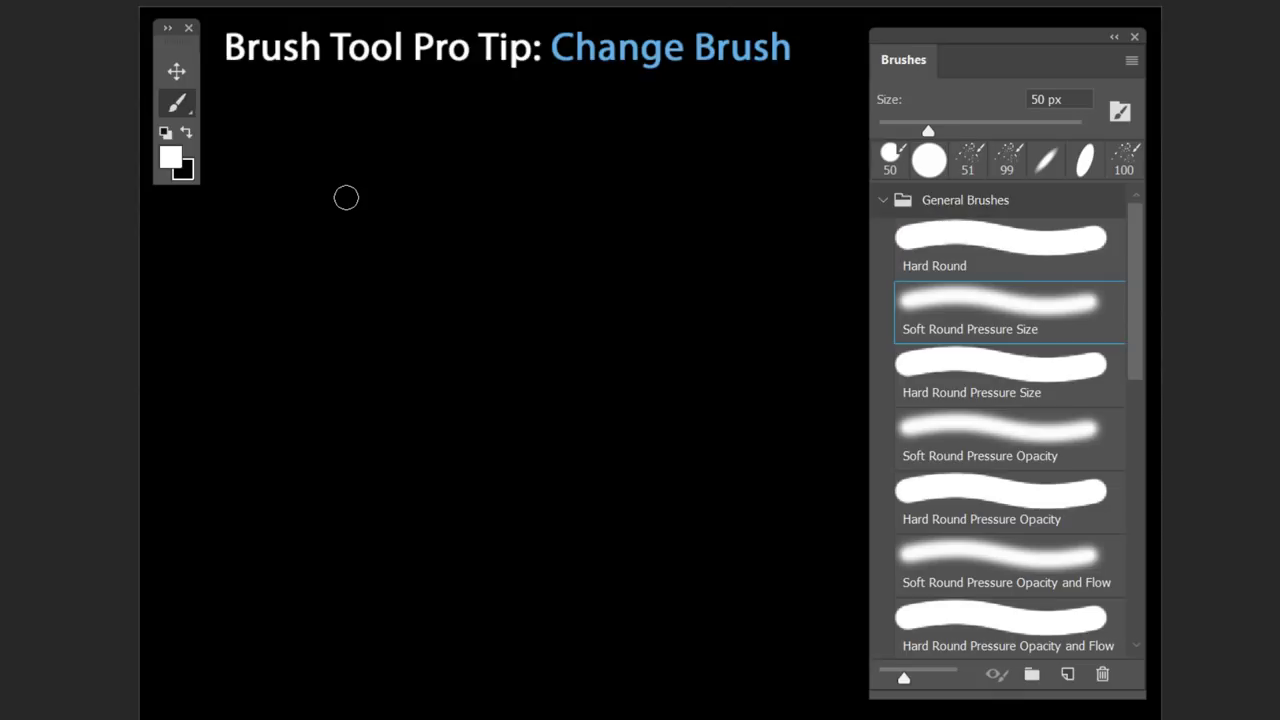
key(period)
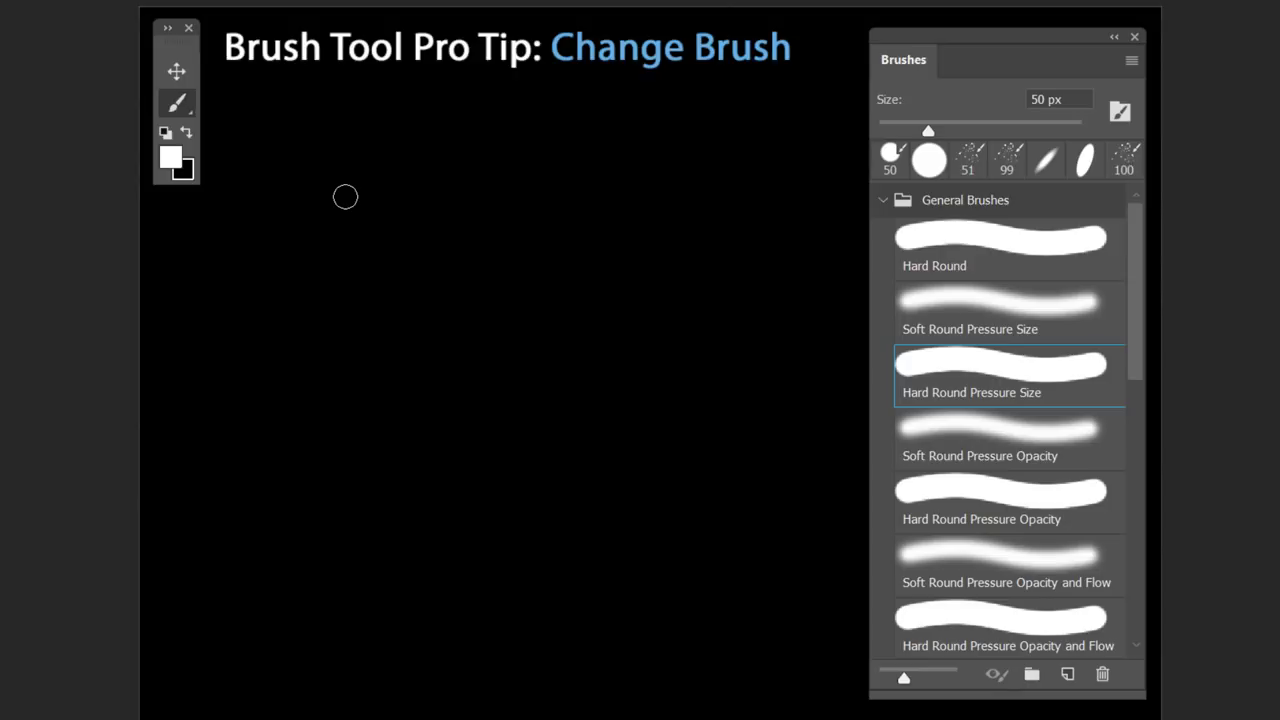
key(comma)
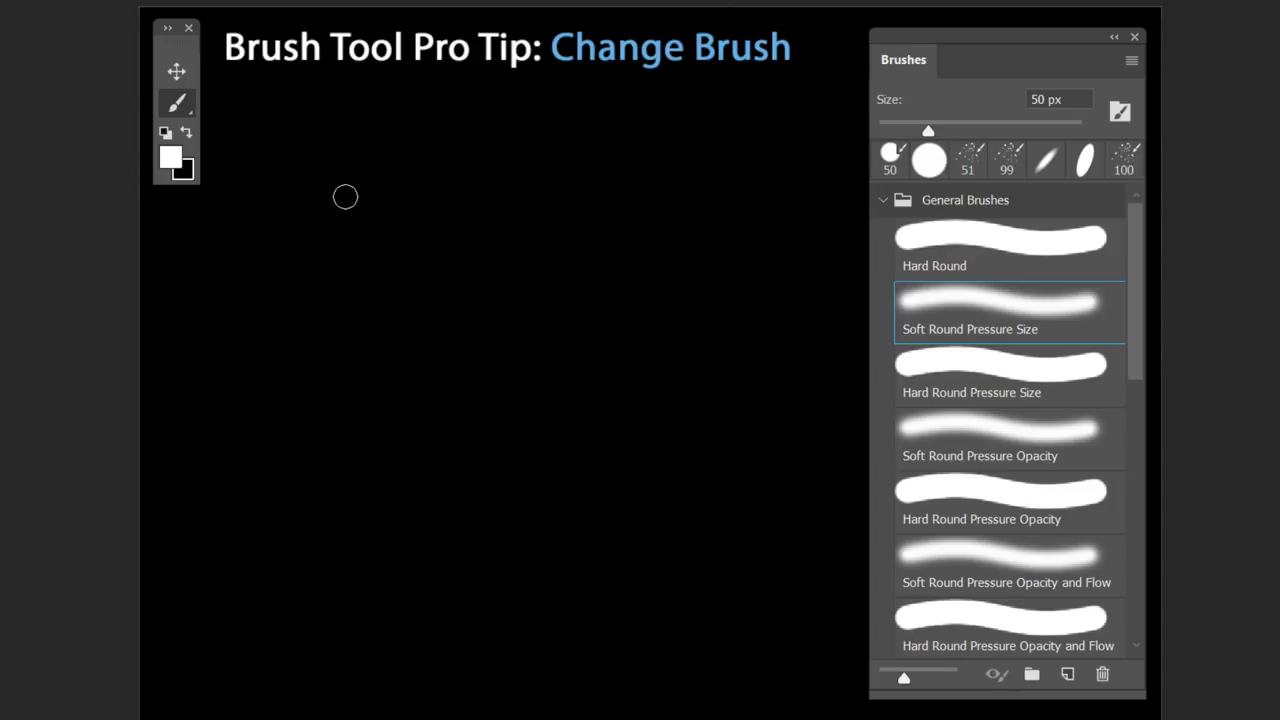
Step: Jump to the last brush preset, Kyle's Screentones 38, and return to the first preset
key(shift+period)
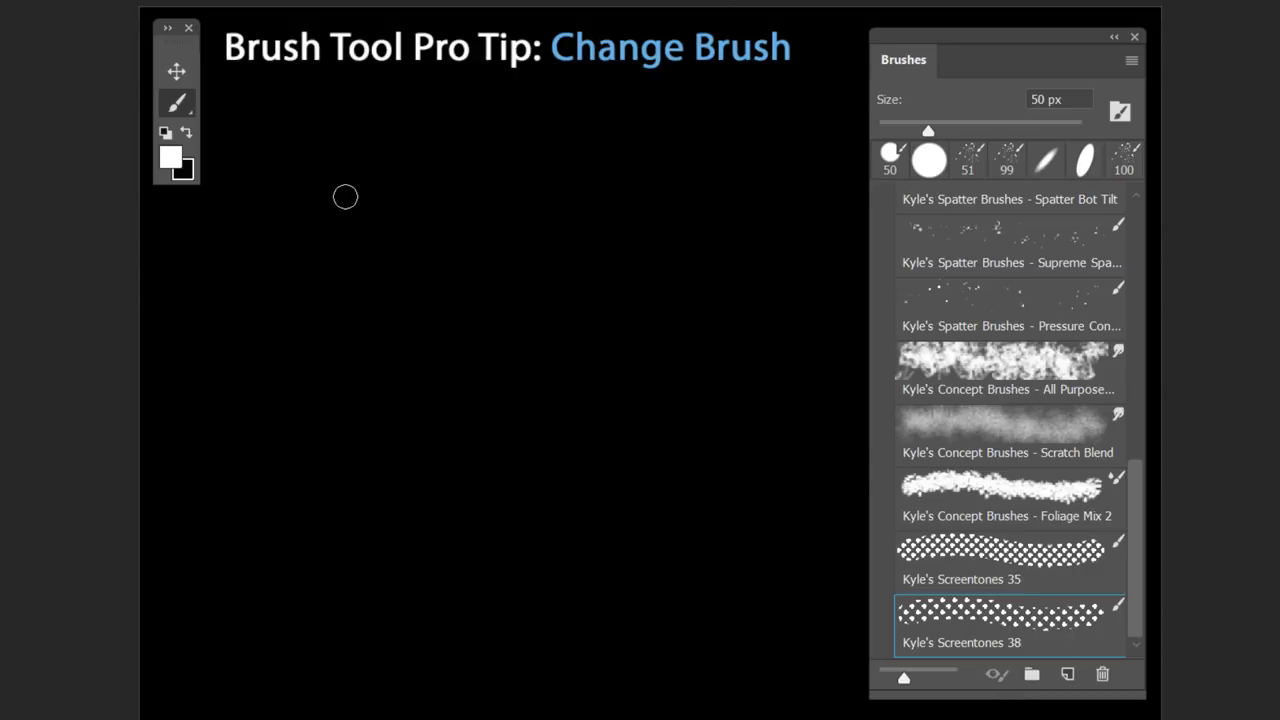
key(shift+comma)
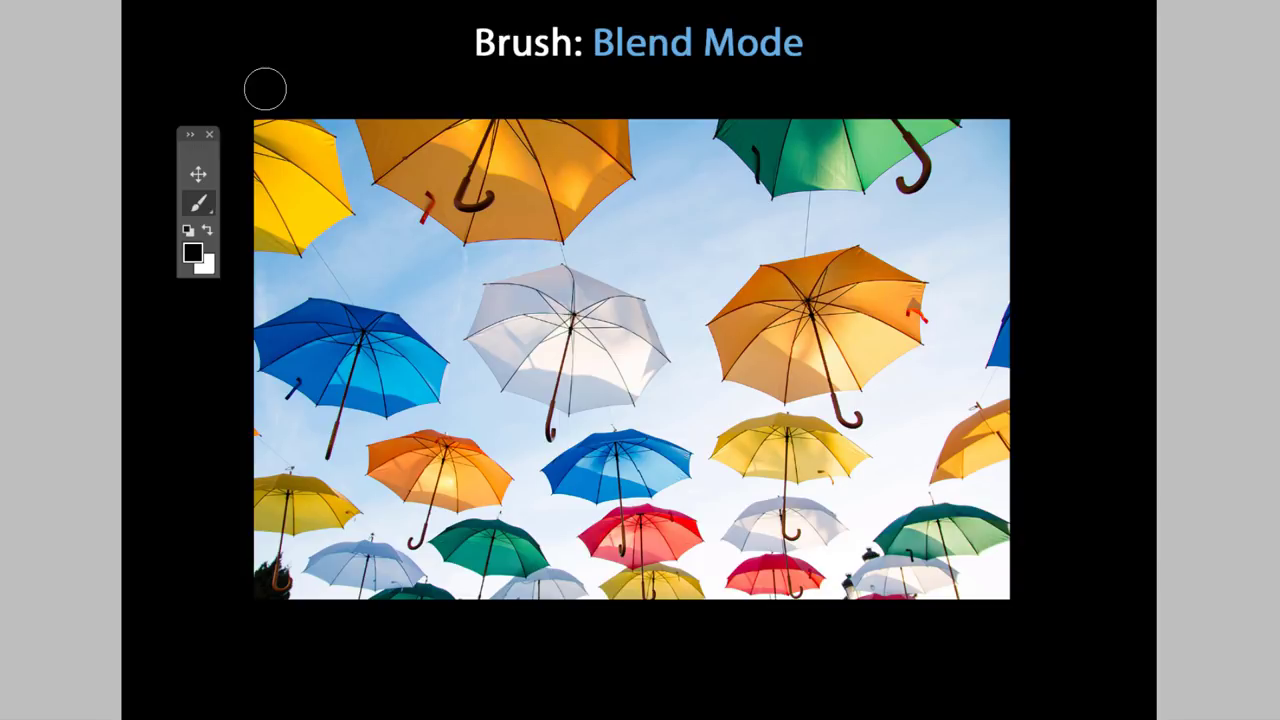
Step: Set the brush's blend mode to Color and paint strokes over umbrellas in the photo
shift+right_click(265, 89)
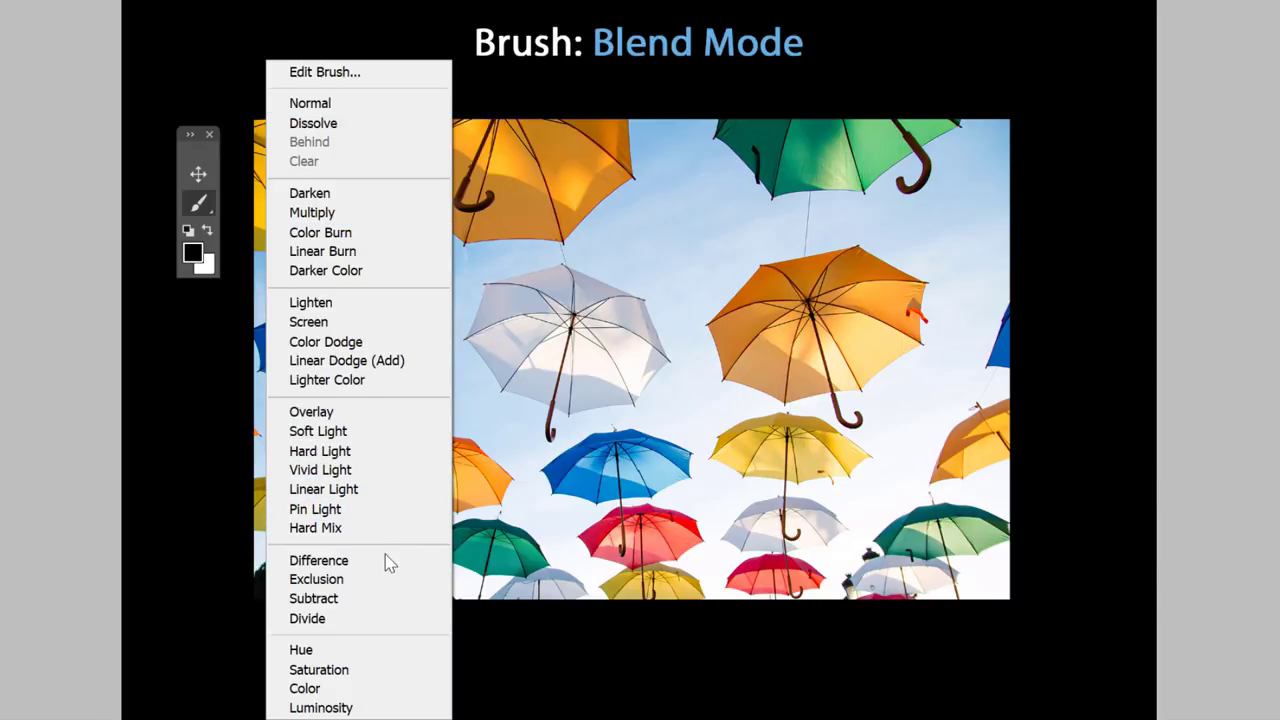
click(375, 695)
mouse_move(866, 292)
mouse_down()
mouse_move(776, 326)
mouse_move(888, 355)
mouse_up()
mouse_move(1048, 478)
mouse_down()
mouse_move(1094, 435)
mouse_move(1059, 418)
mouse_move(1075, 417)
mouse_move(1055, 388)
mouse_move(1069, 403)
mouse_move(987, 406)
mouse_move(966, 436)
mouse_move(895, 460)
mouse_move(914, 449)
mouse_move(916, 527)
mouse_move(891, 514)
mouse_move(973, 541)
mouse_up()
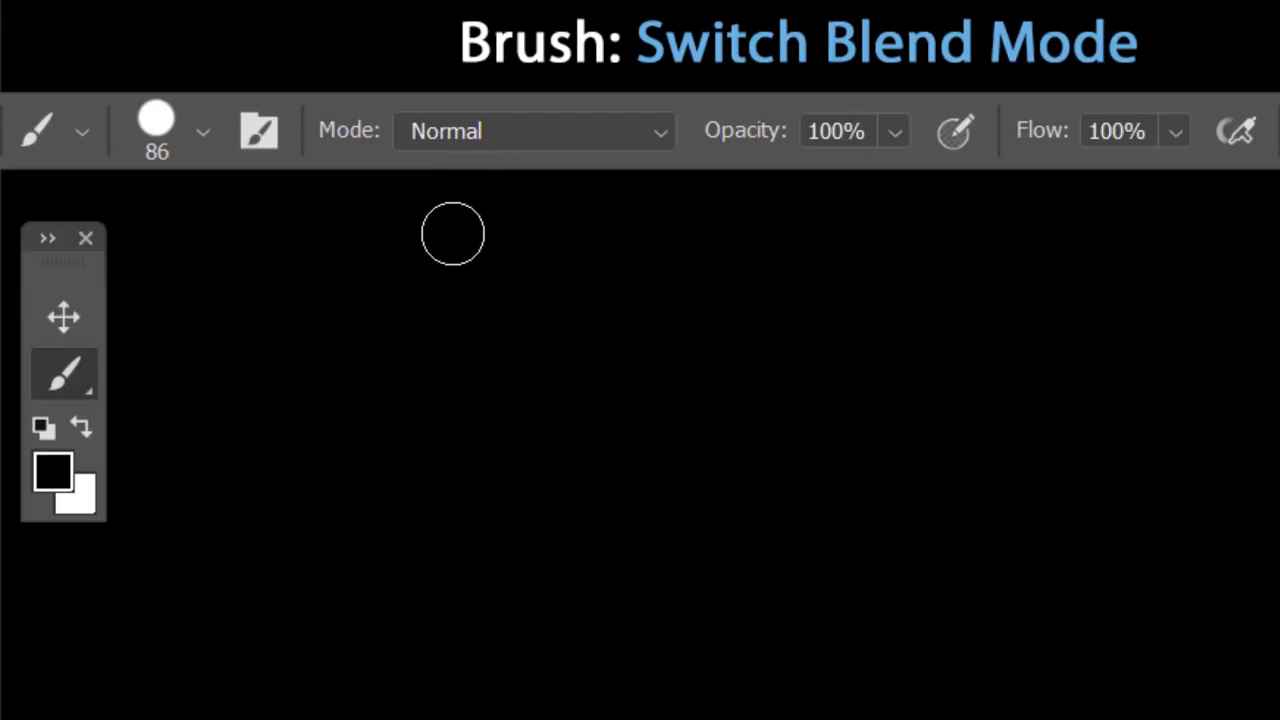
Step: Cycle the brush's blend mode forward from Normal one mode at a time until it reaches Darker Color
key(shift+plus)
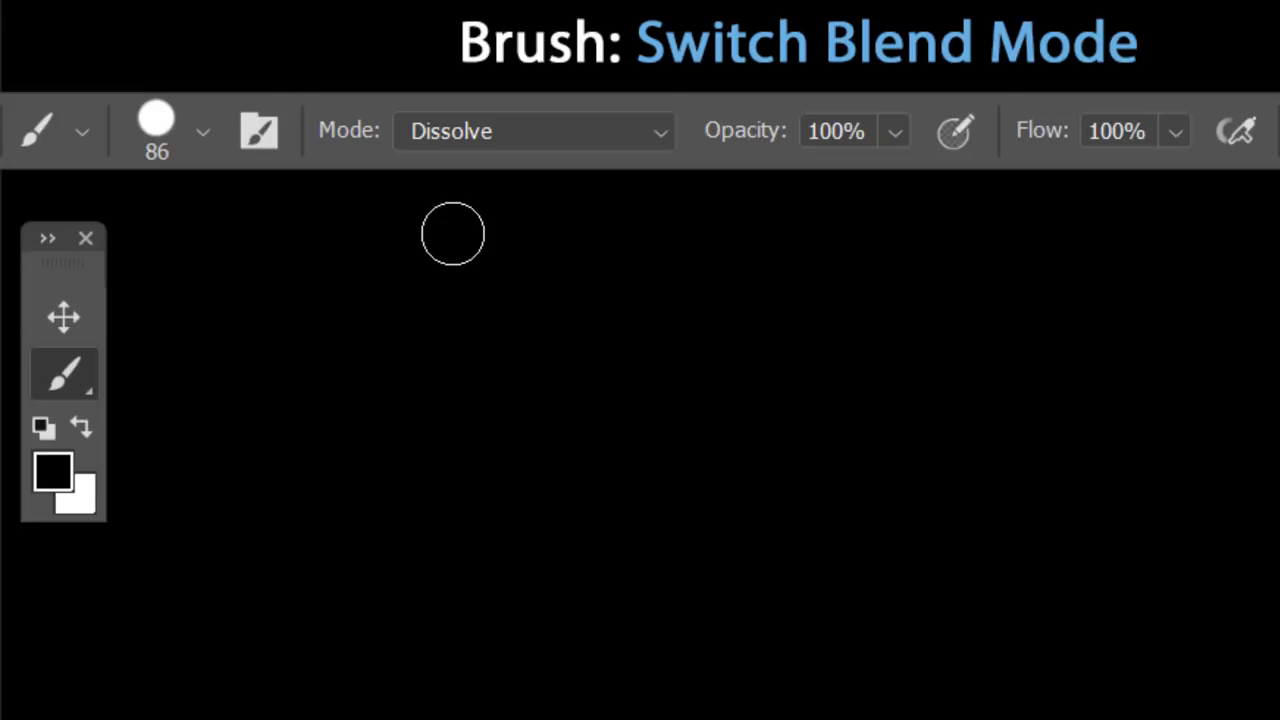
key(shift+plus)
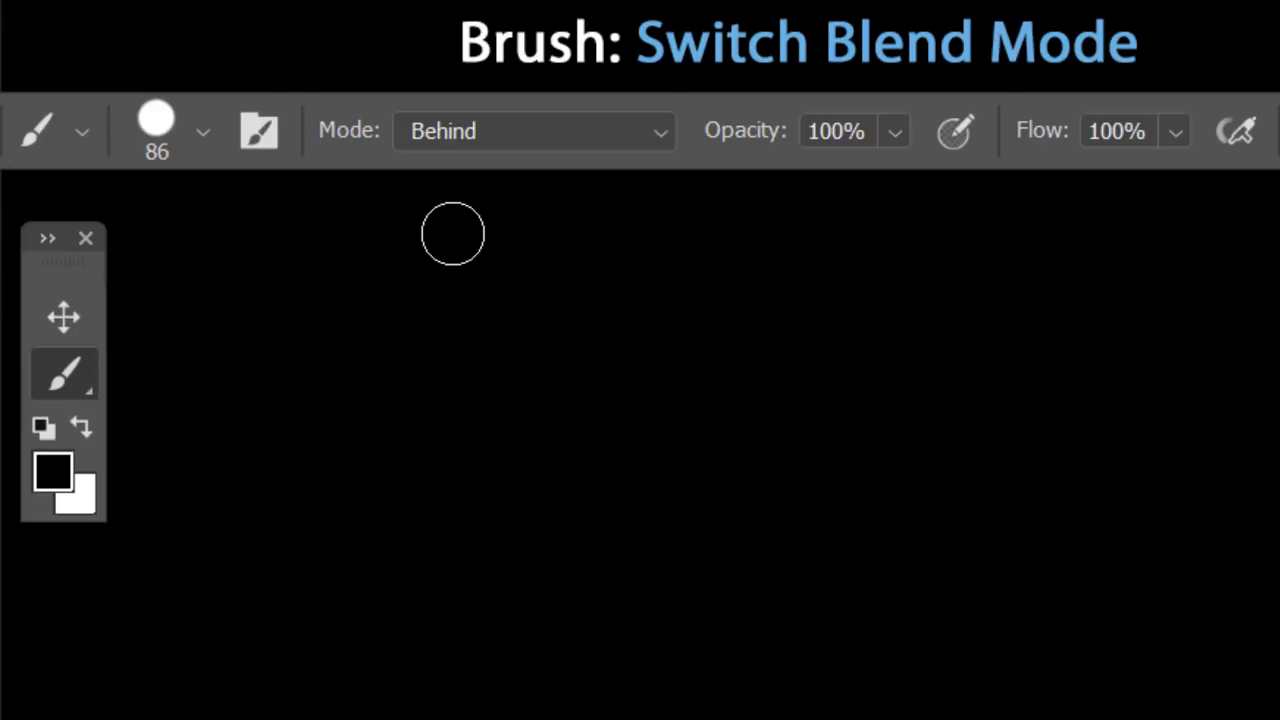
key(shift+plus)
key(shift+plus)
key(shift+plus)
key(shift+plus)
key(shift+plus)
key(shift+plus)
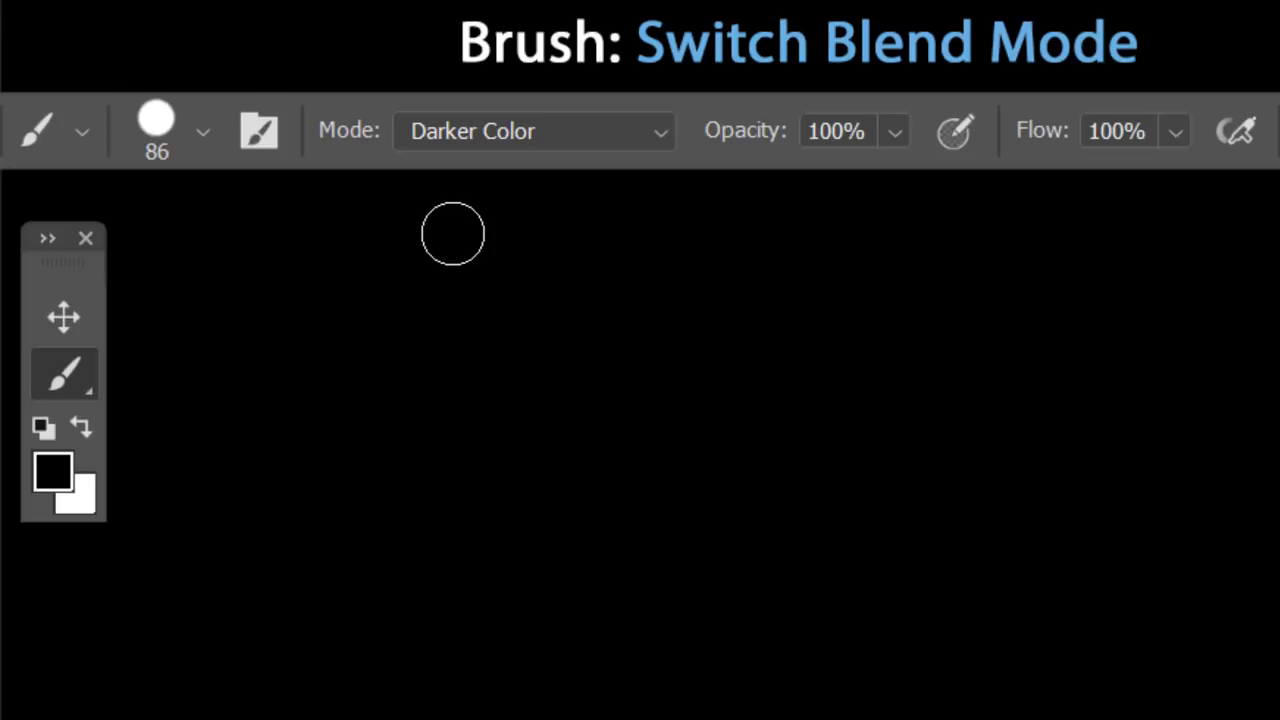
Step: Cycle the brush's blend mode backward one mode at a time from Darker Color to Normal
key(shift+minus)
key(shift+minus)
key(shift+minus)
key(shift+minus)
key(shift+minus)
key(shift+minus)
key(shift+minus)
key(shift+minus)
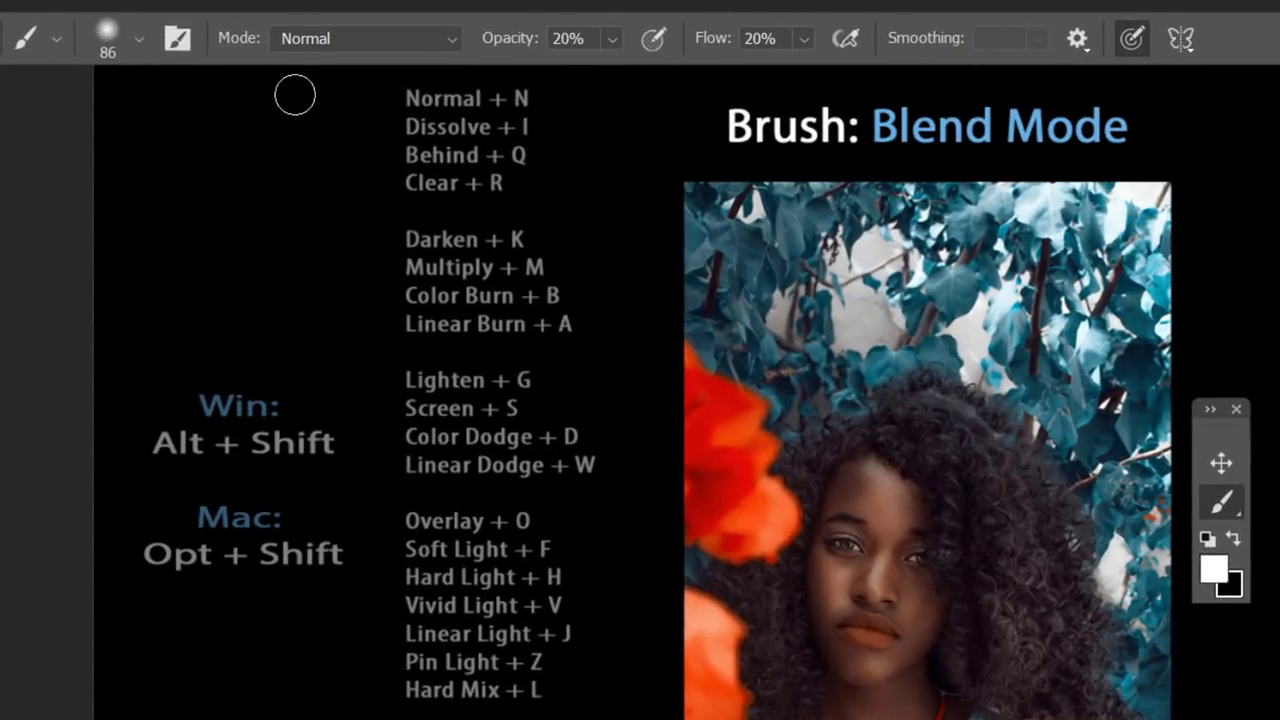
Step: Switch the brush's blend mode directly to Soft Light and from there to Screen
key(alt+shift+f)
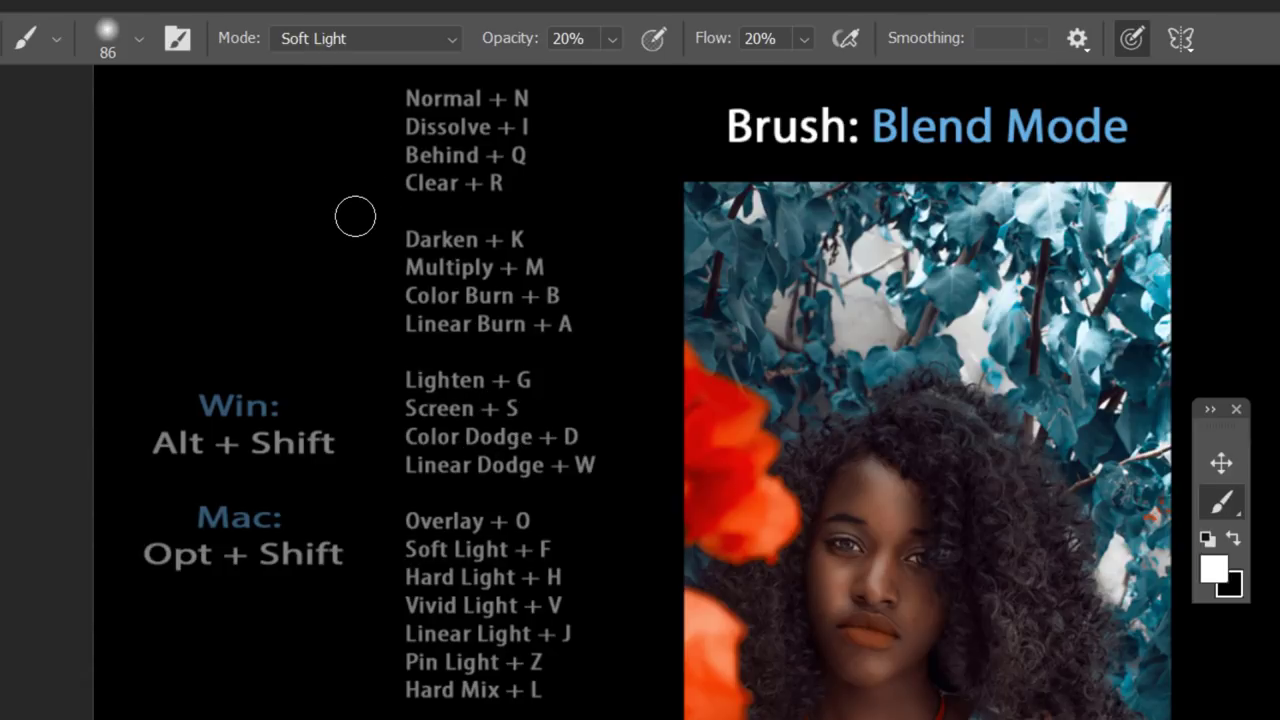
key(alt+shift+s)
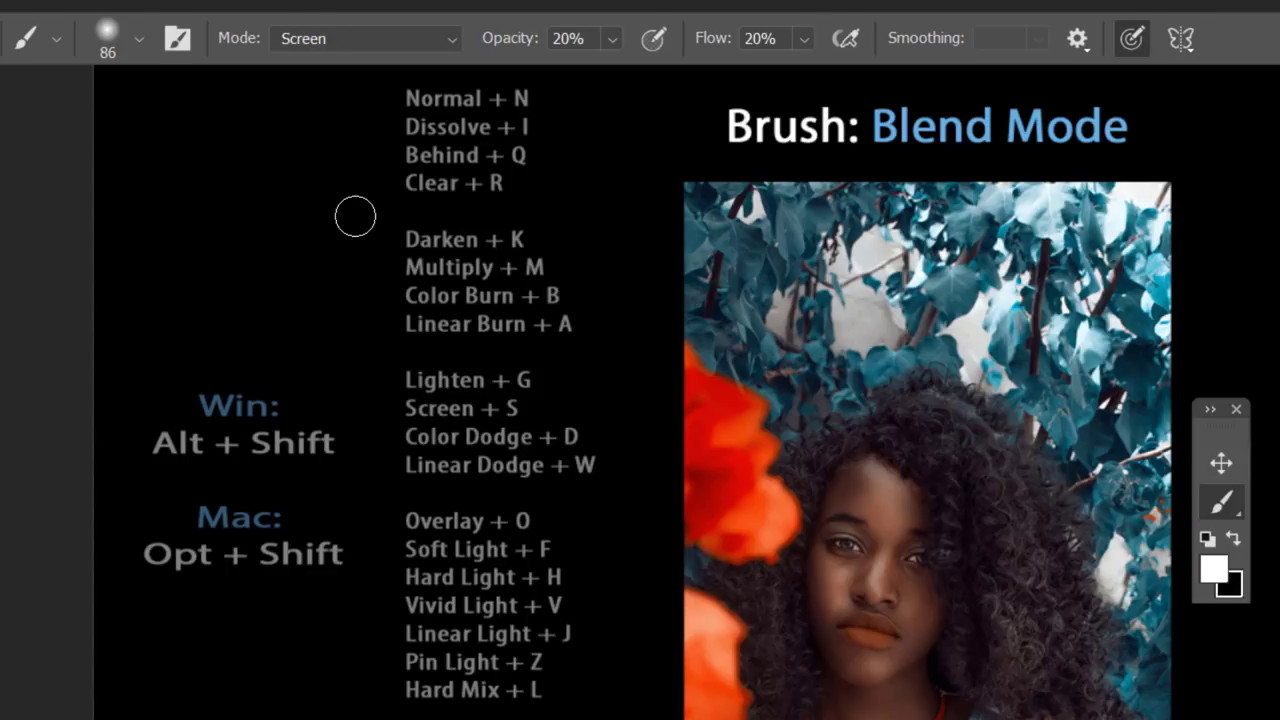
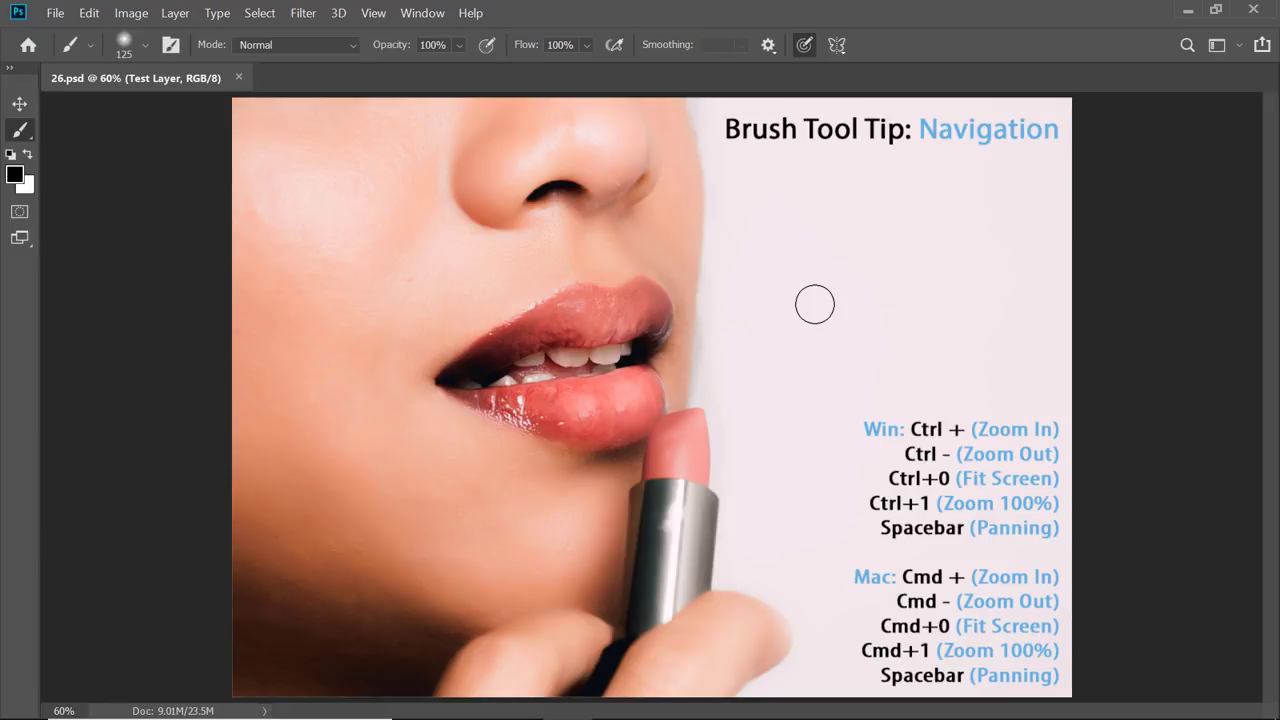
Step: Zoom the lipstick photo in and out and fit it to the screen, finishing at 100% magnification
key(ctrl+plus)
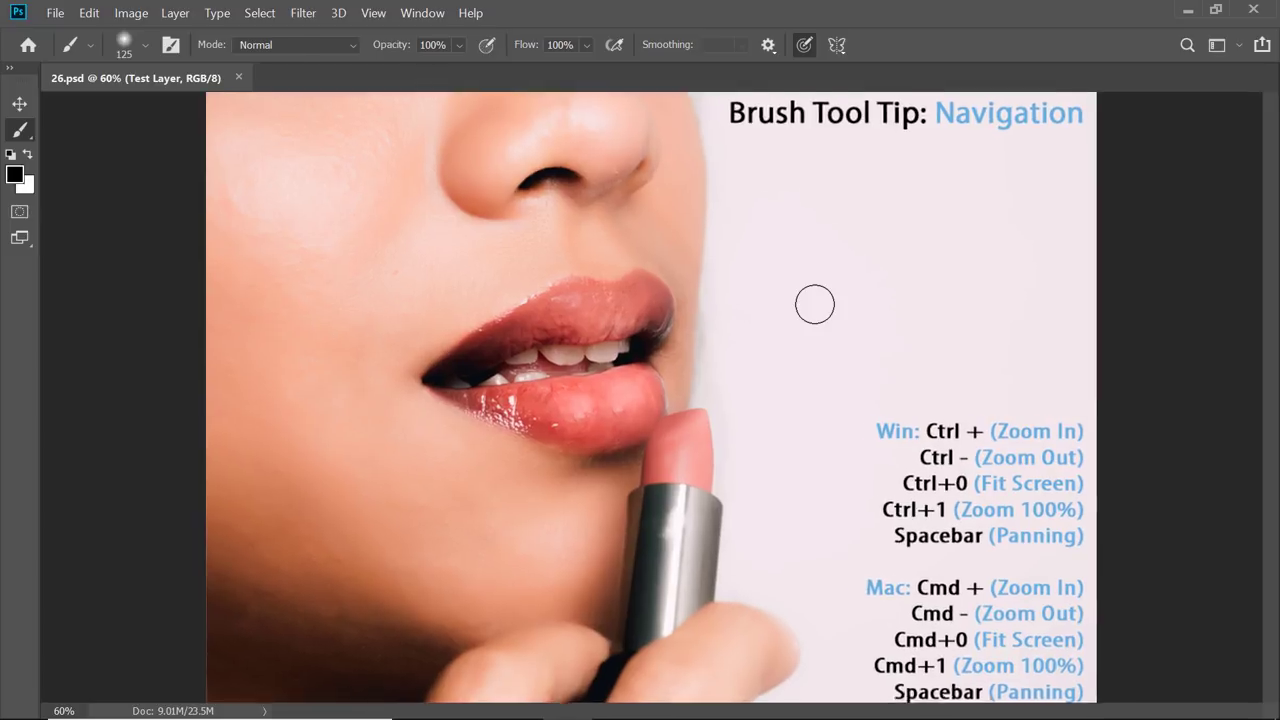
key(ctrl+plus)
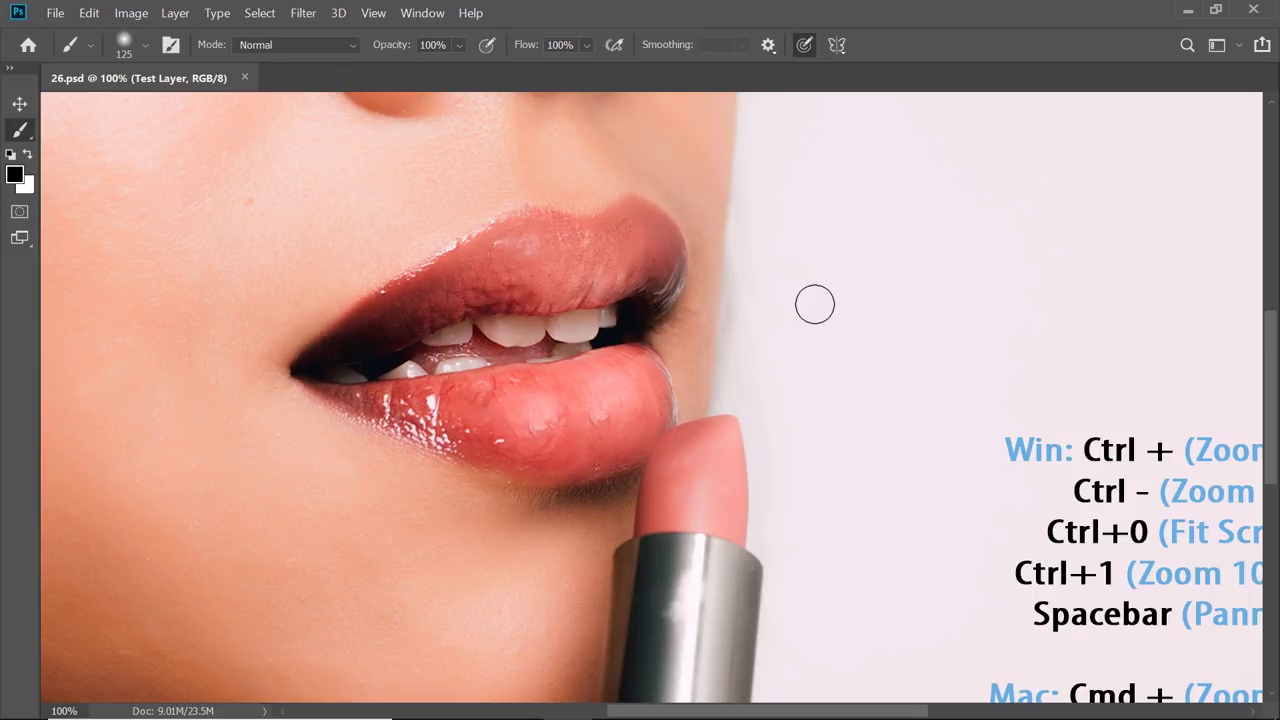
key(ctrl+minus)
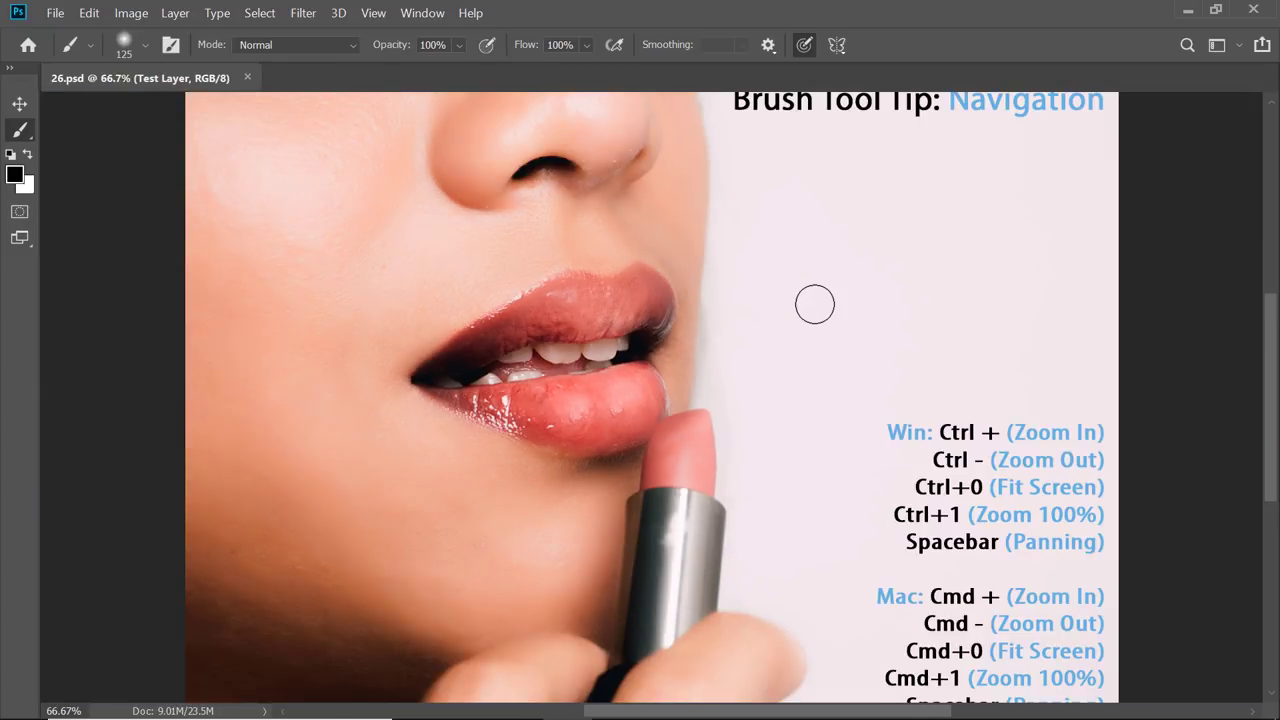
key(ctrl+0)
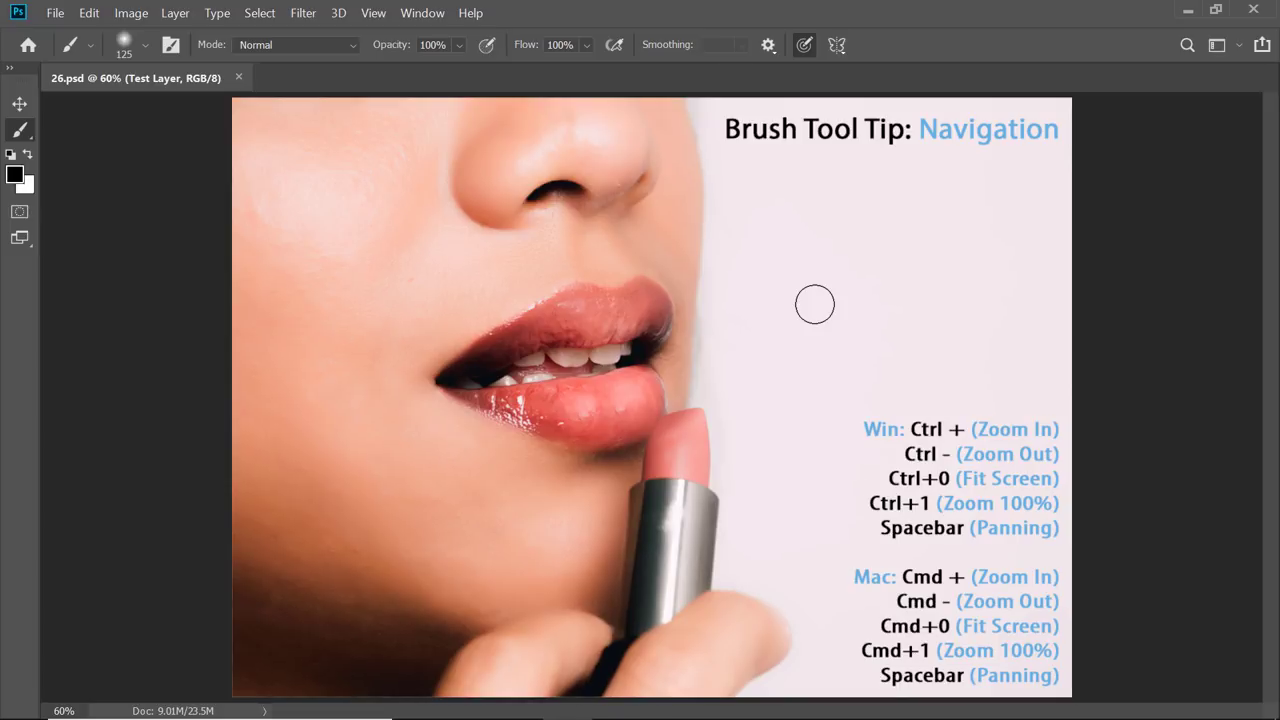
key(ctrl+1)
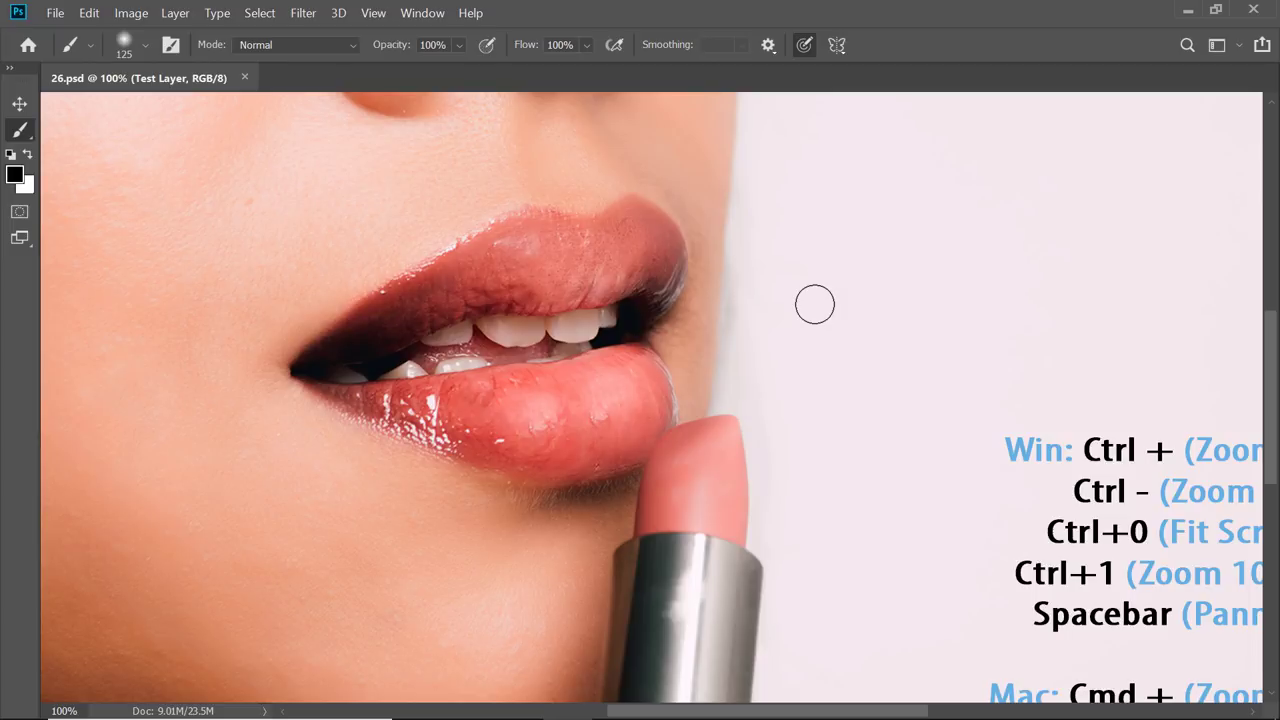
Step: Pan around the lipstick photo at 100% magnification with the Brush tool still active
key(space)
drag(814, 300, 995, 482)
drag(1060, 320, 822, 397)
drag(803, 514, 806, 360)
drag(650, 424, 790, 409)
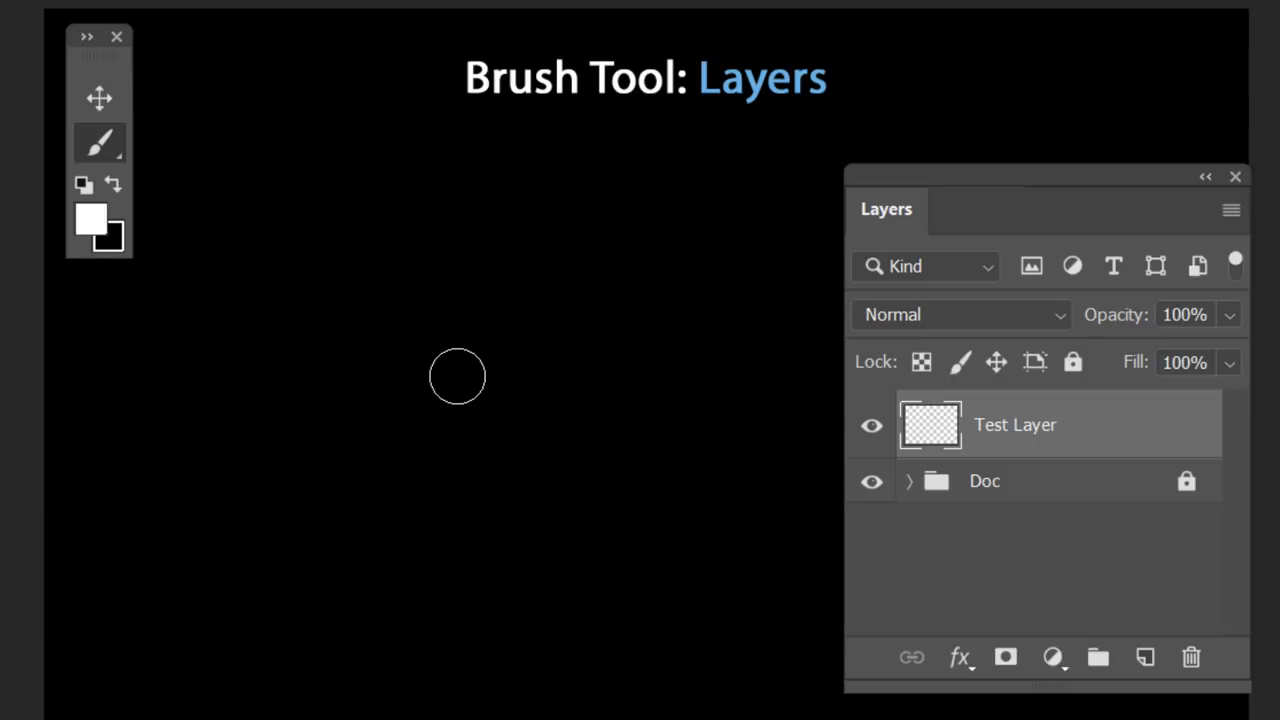
Step: Add an empty layer above Test Layer without the New Layer dialog and delete it
key(ctrl+shift+alt+n)
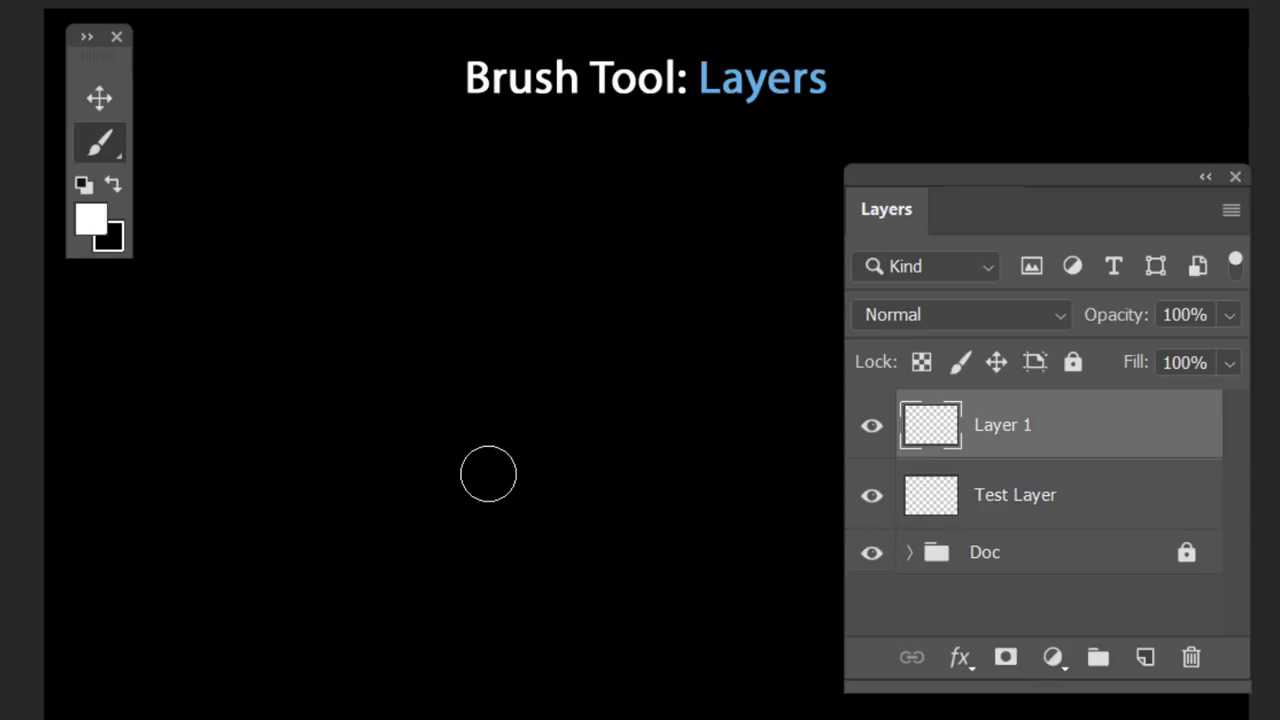
key(Delete)
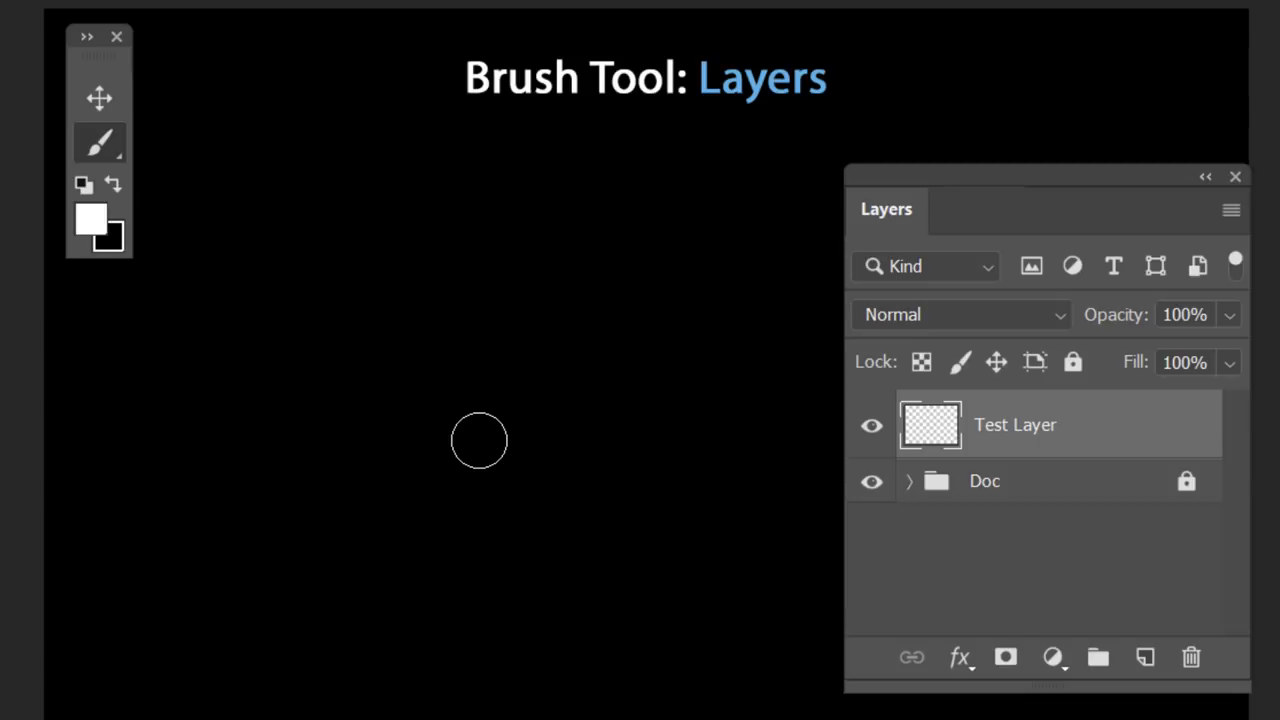
Step: Create a new layer named DnB in Overlay mode, filled with the Overlay-neutral color (50% gray)
key(ctrl+shift+n)
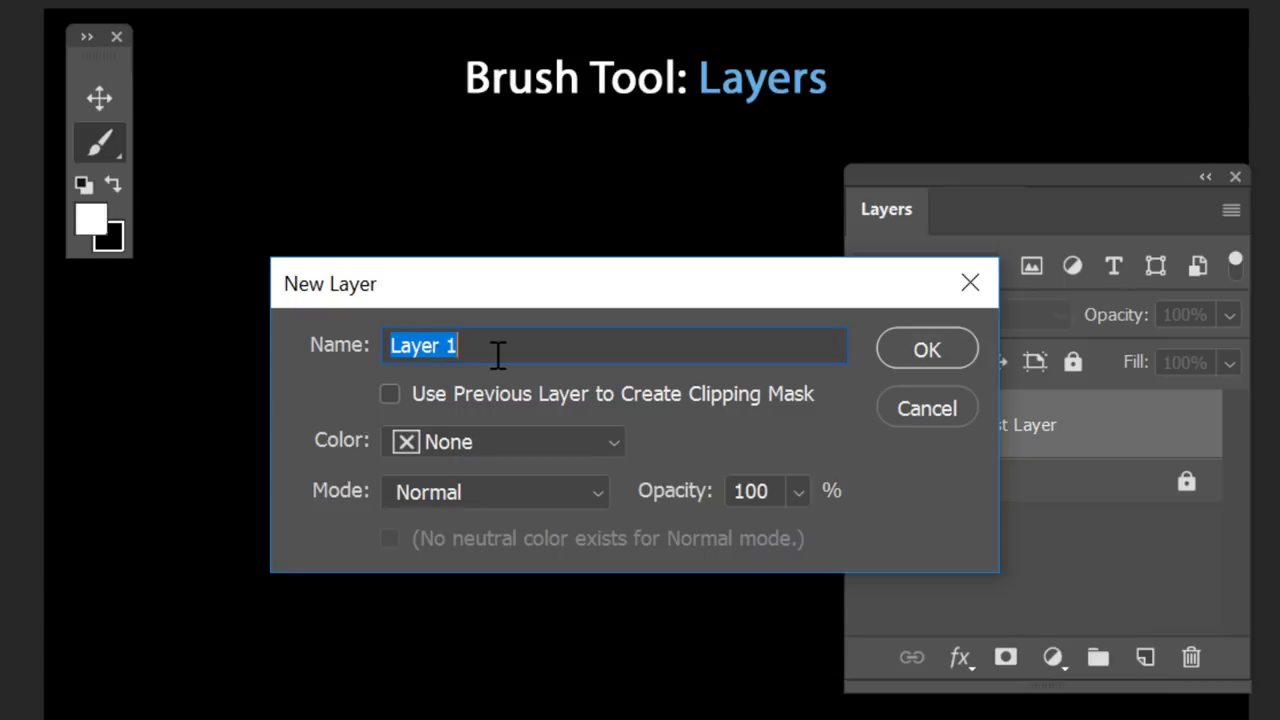
text(DnB)
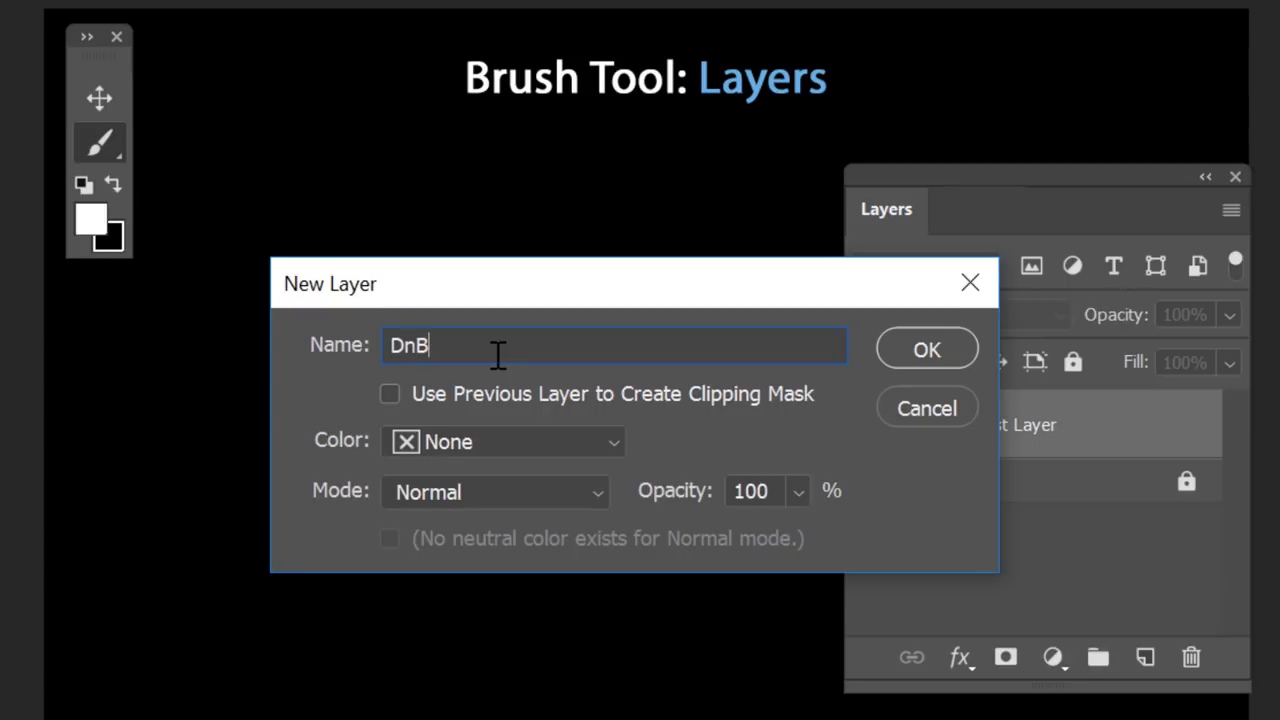
click(530, 480)
click(530, 484)
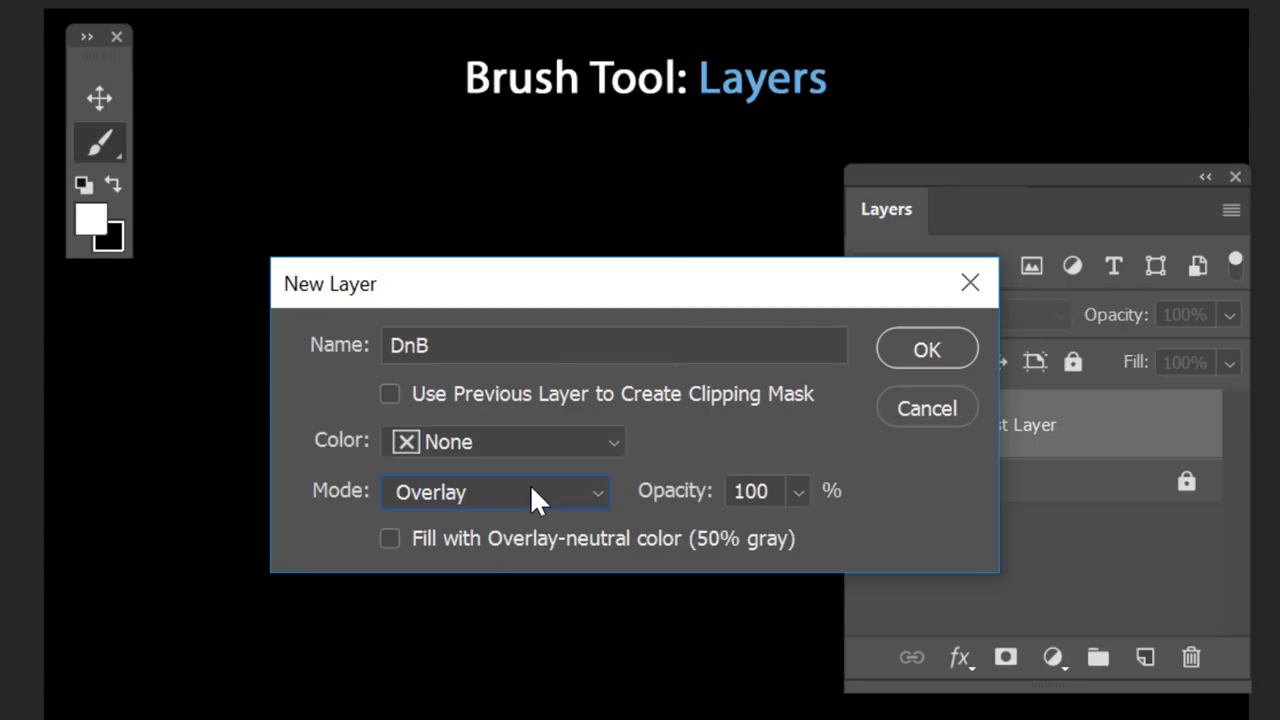
click(389, 539)
click(889, 346)
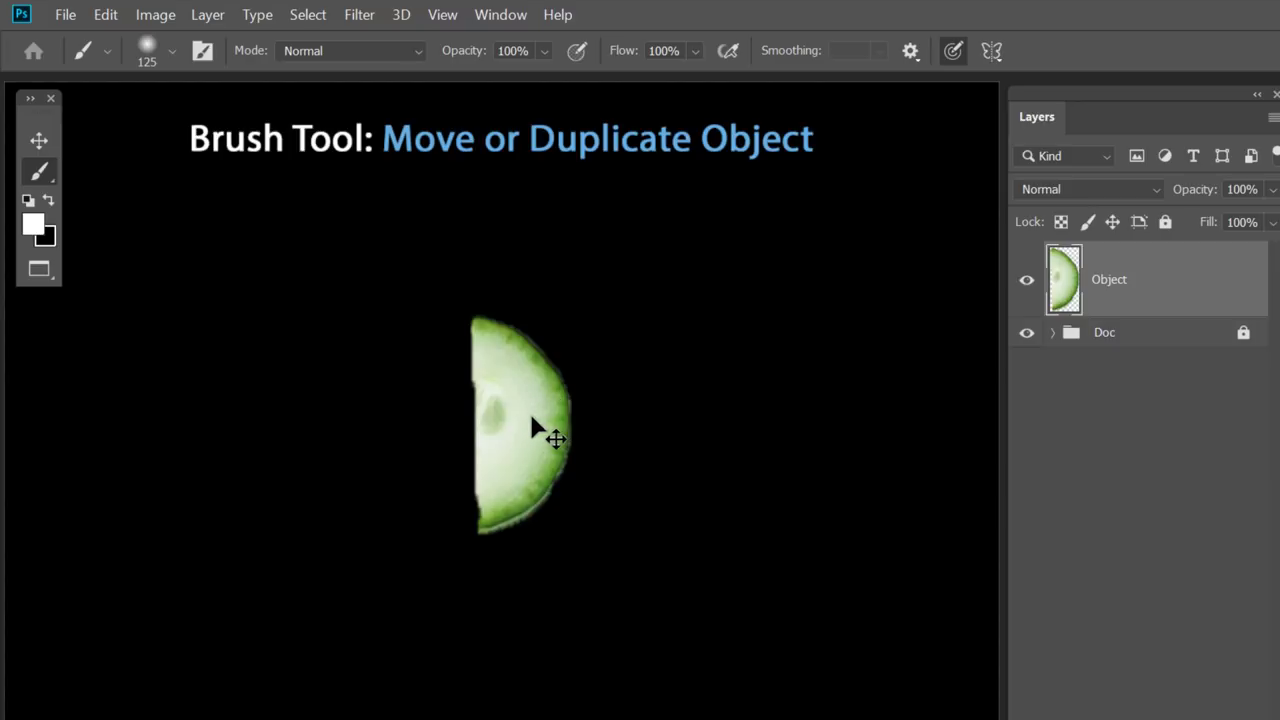
Step: Move the cucumber slice to the left of the canvas and duplicate it twice in a row to its right
mouse_move(531, 420)
mouse_down()
mouse_move(406, 356)
mouse_move(300, 455)
mouse_move(659, 567)
mouse_move(571, 334)
mouse_move(283, 443)
mouse_move(386, 389)
mouse_move(285, 427)
mouse_up()
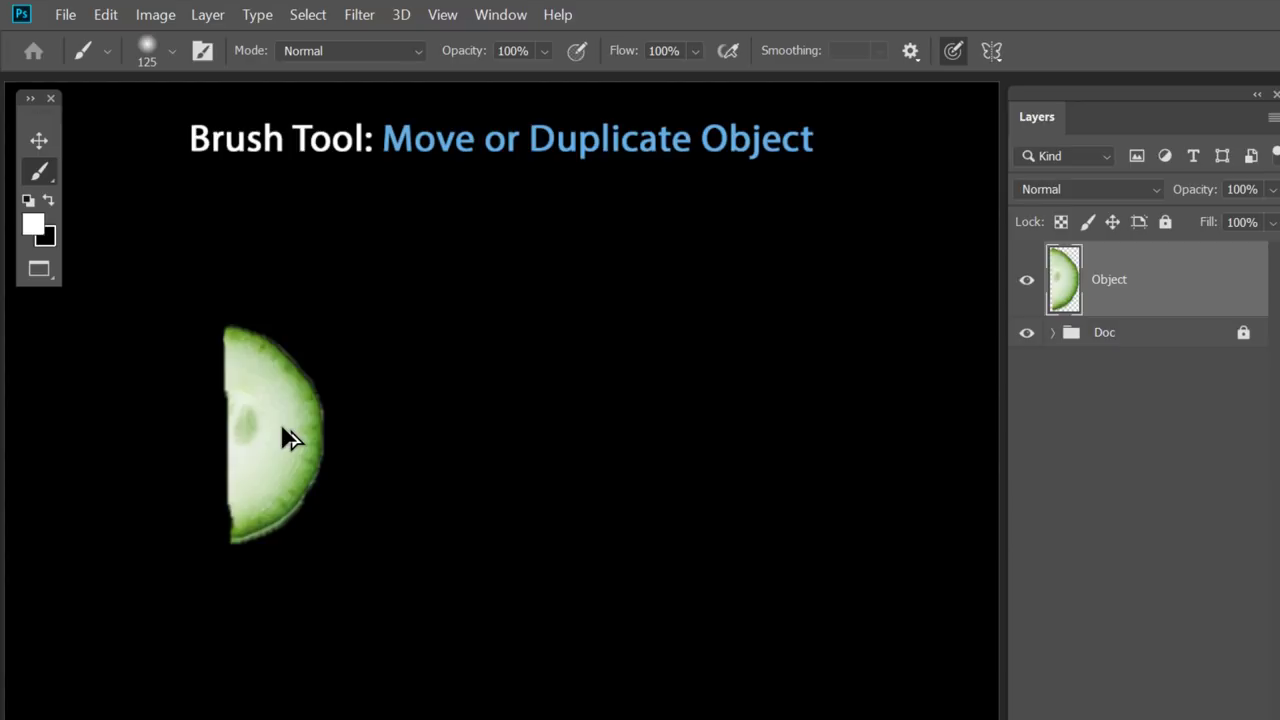
drag(288, 437, 428, 437)
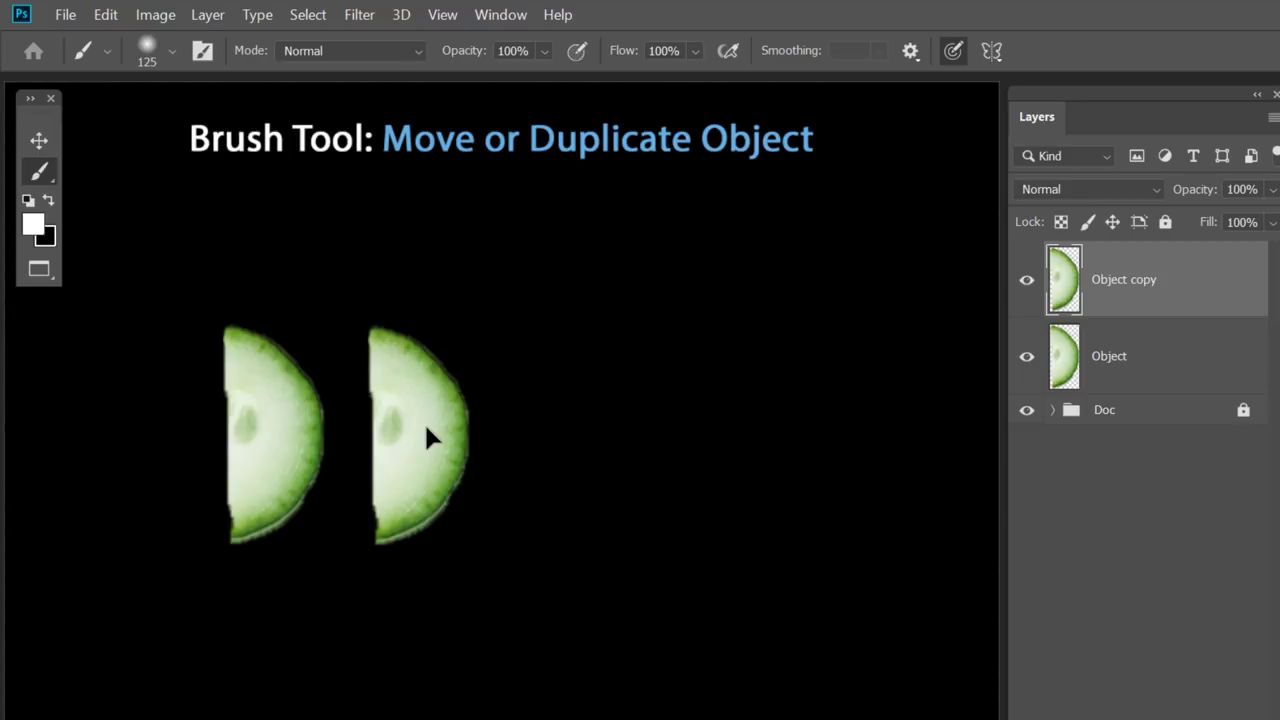
drag(428, 437, 588, 437)
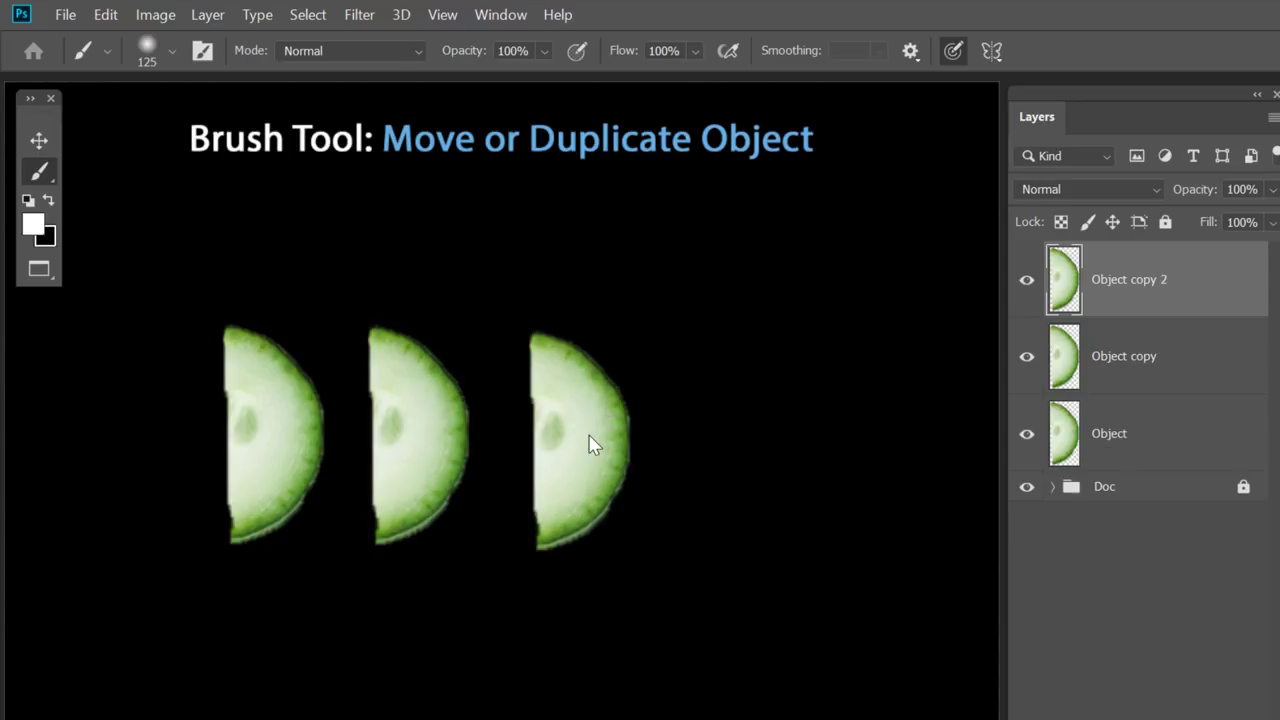